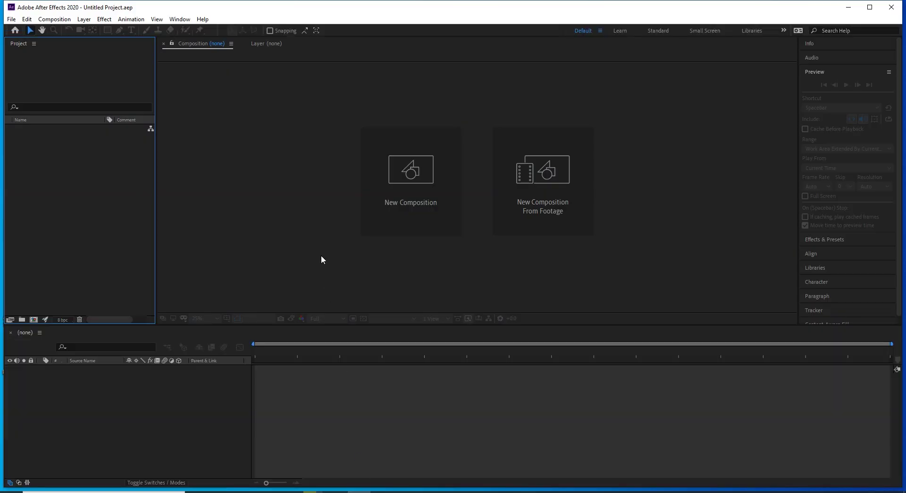
- Create a new HDTV 1080 24 composition with a duration of 8 seconds and re-enable its preview refresh
{"action": "left_click", "coordinate": [373, 208]}
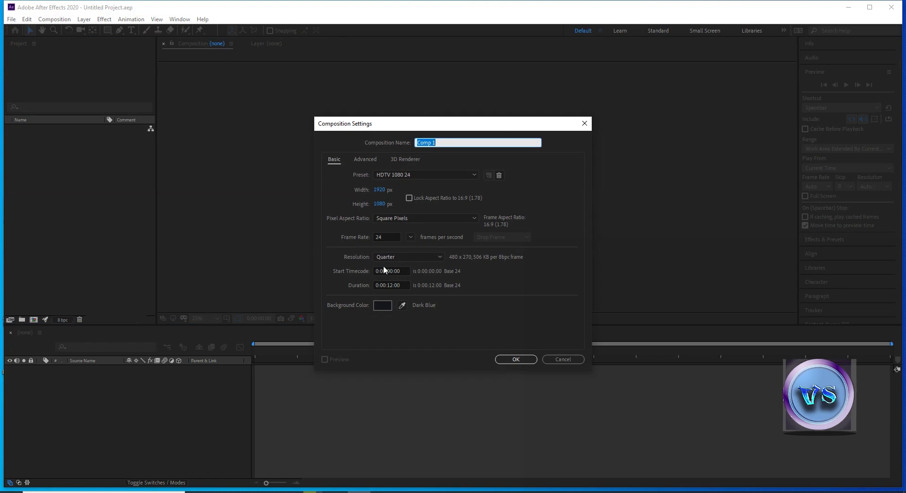
{"action": "left_click", "coordinate": [391, 285]}
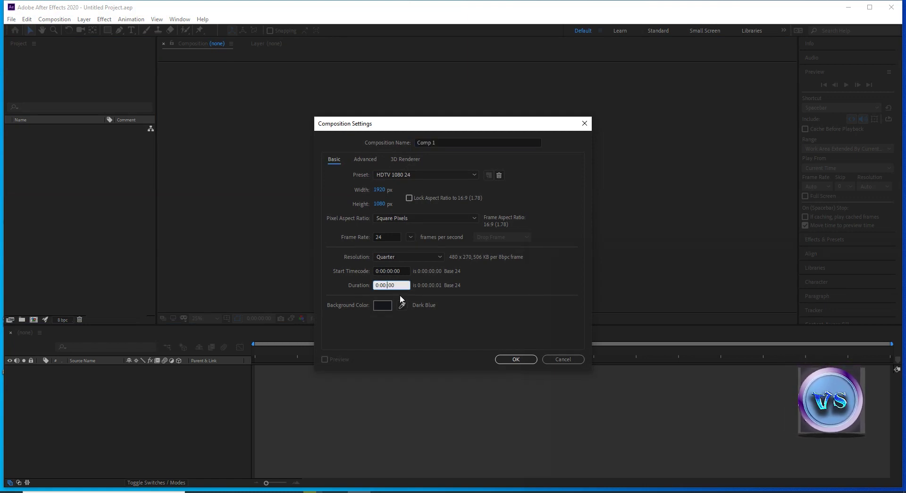
{"action": "type", "text": "08:"}
{"action": "left_click", "coordinate": [500, 360]}
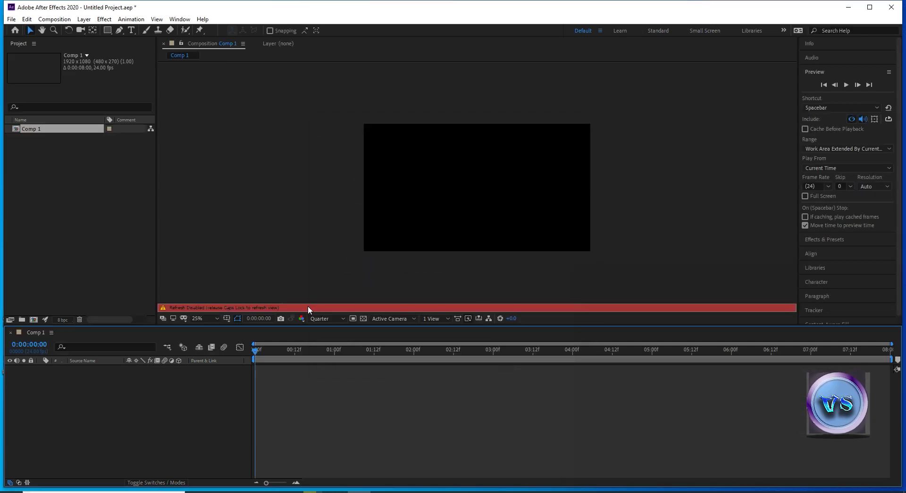
{"action": "key", "text": "Caps_Lock"}
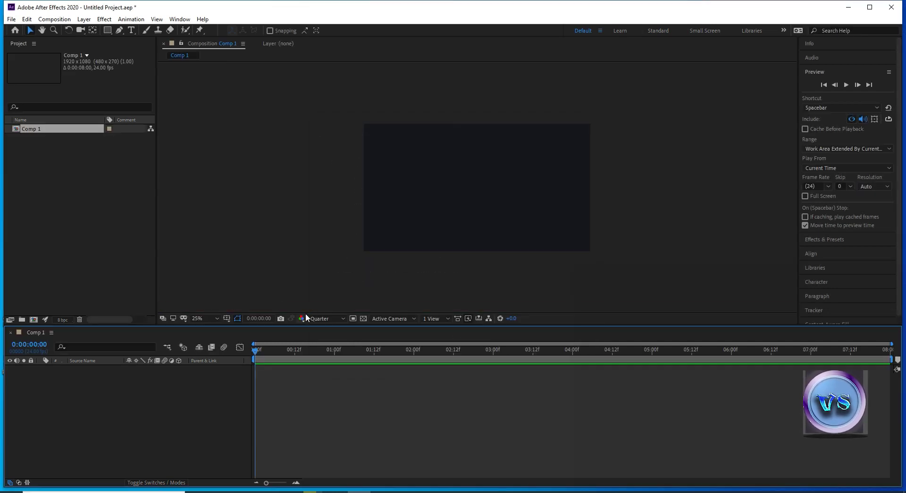
- Add a very dark yellow full-frame solid to the composition and apply the Gradient Ramp effect to it
{"action": "right_click", "coordinate": [117, 415]}
{"action": "mouse_move", "coordinate": [151, 313]}
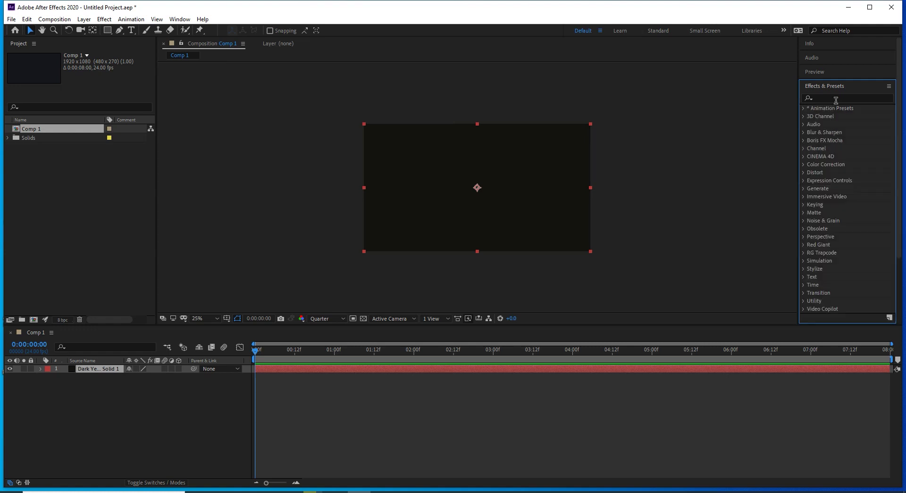
{"action": "left_click", "coordinate": [834, 100]}
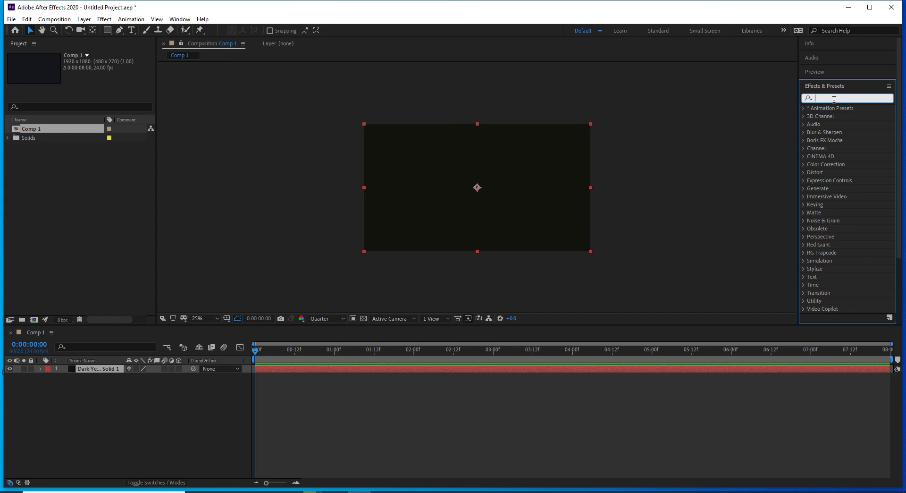
{"action": "type", "text": "grad"}
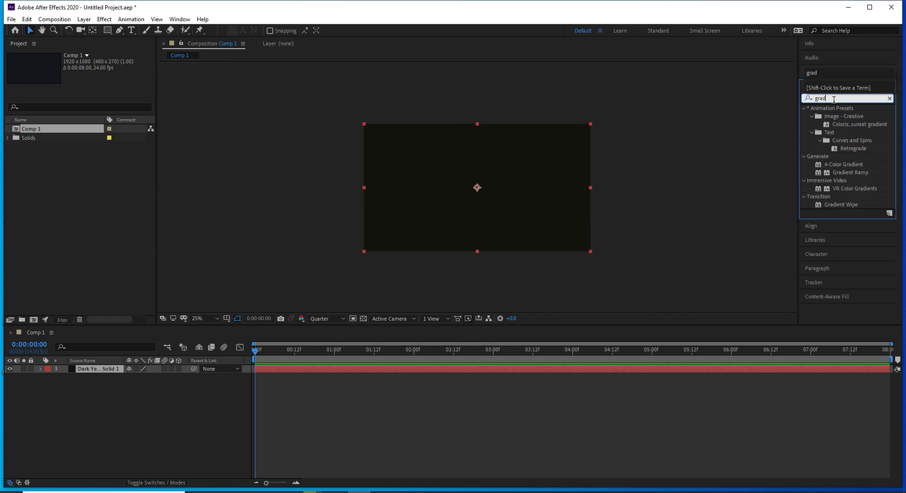
{"action": "type", "text": "i"}
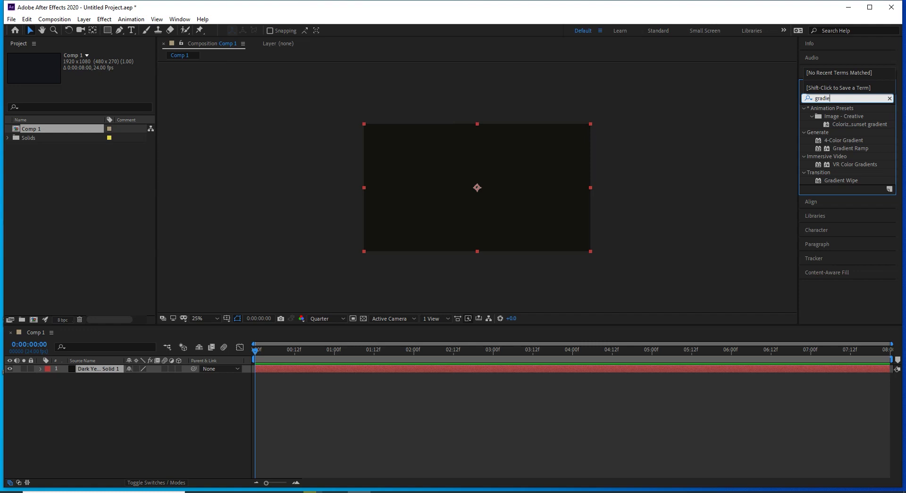
{"action": "type", "text": "en"}
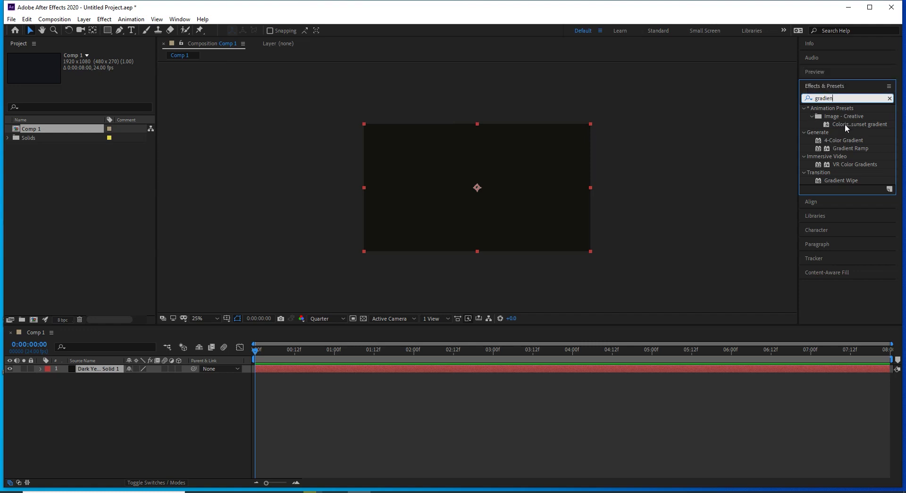
{"action": "left_click_drag", "start_coordinate": [849, 148], "coordinate": [90, 369]}
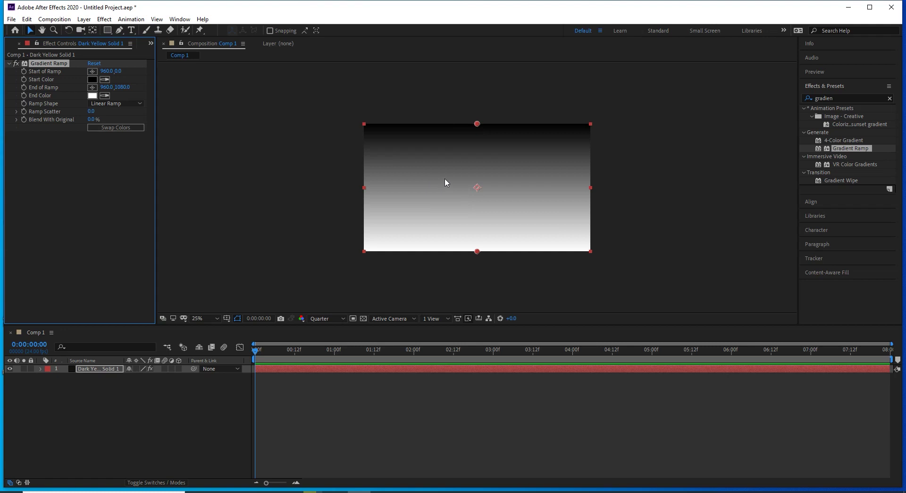
- Move the gradient's end point just below the frame, to about 932, 1184, and set the ramp shape to Radial Ramp
{"action": "mouse_move", "coordinate": [477, 253]}
{"action": "left_mouse_down"}
{"action": "mouse_move", "coordinate": [476, 266]}
{"action": "mouse_move", "coordinate": [476, 220]}
{"action": "mouse_move", "coordinate": [473, 263]}
{"action": "left_mouse_up"}
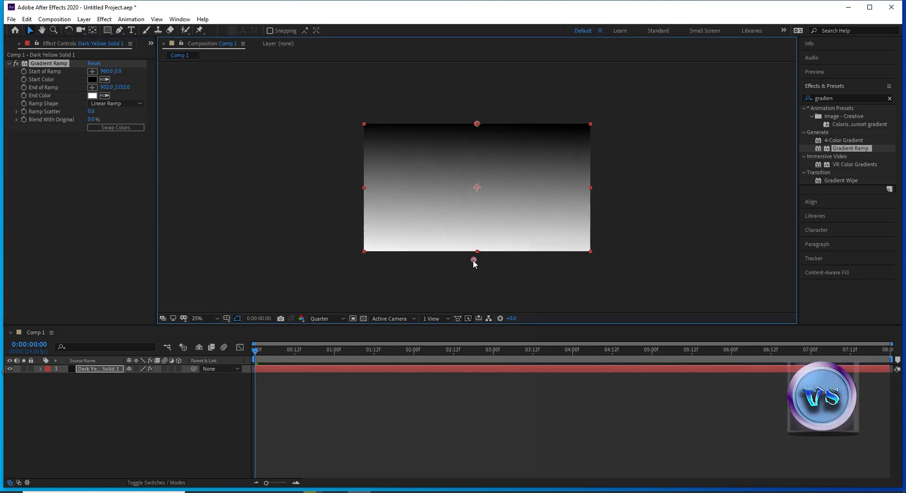
{"action": "left_click", "coordinate": [115, 106]}
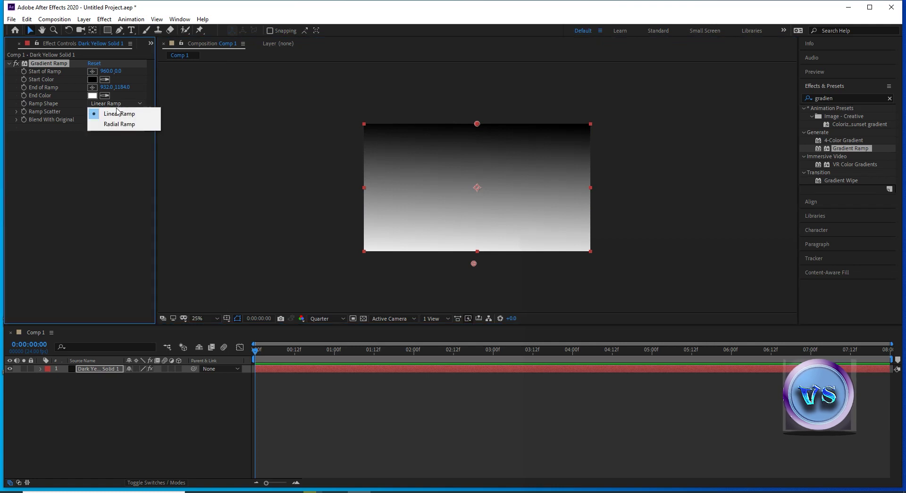
{"action": "left_click", "coordinate": [112, 126]}
- Set the gradient's start colour to near-white and its end colour to near-black (030303)
{"action": "left_click", "coordinate": [93, 79]}
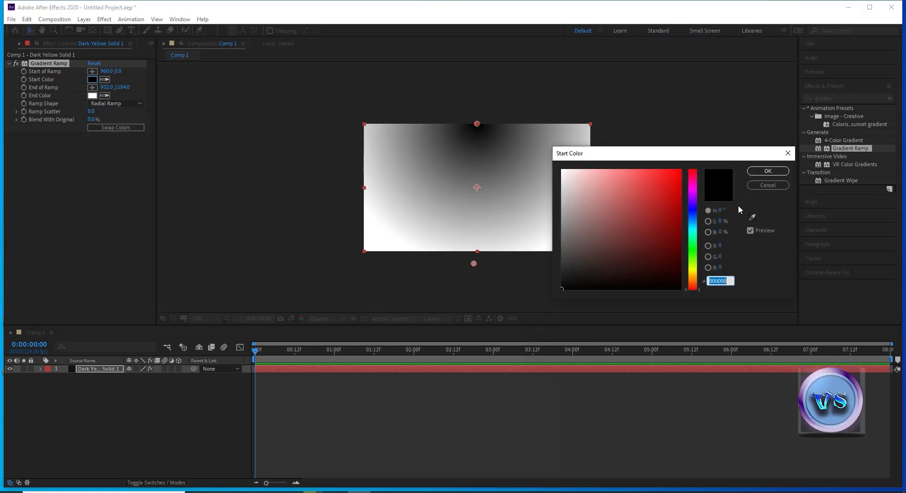
{"action": "left_click", "coordinate": [565, 173]}
{"action": "left_click", "coordinate": [778, 172]}
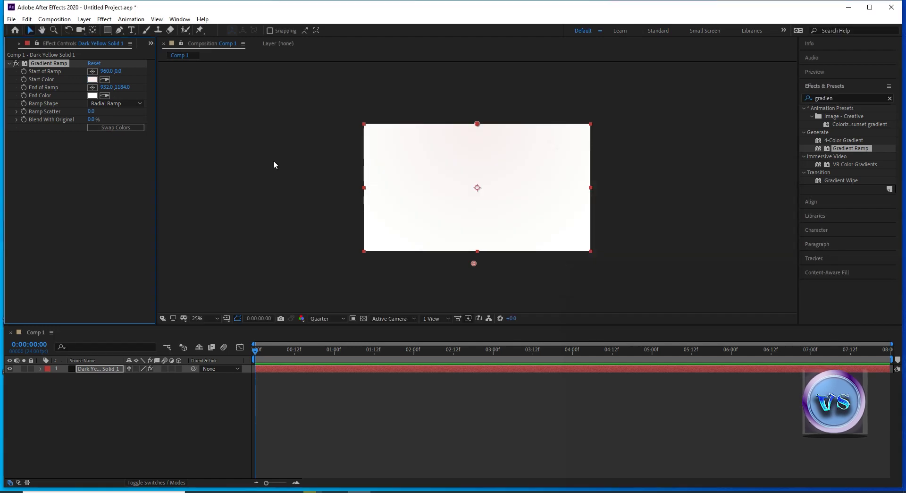
{"action": "left_click", "coordinate": [93, 97]}
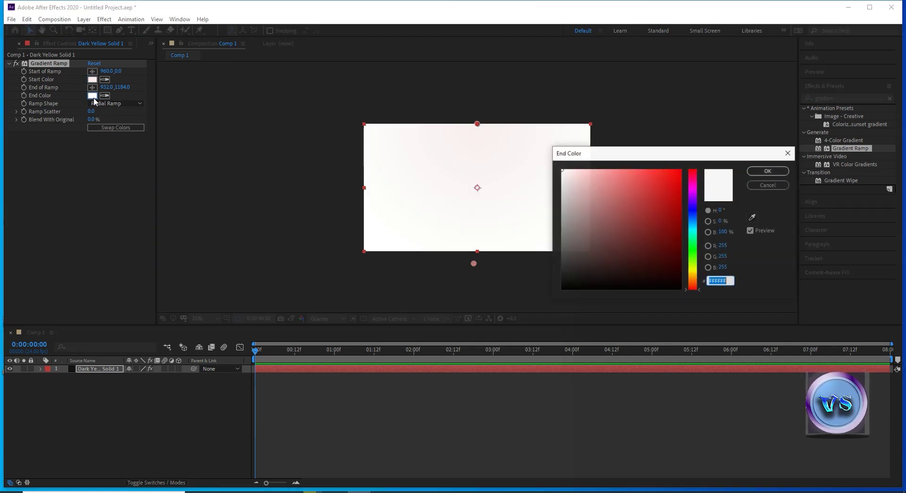
{"action": "left_click", "coordinate": [567, 288]}
{"action": "left_click", "coordinate": [768, 171]}
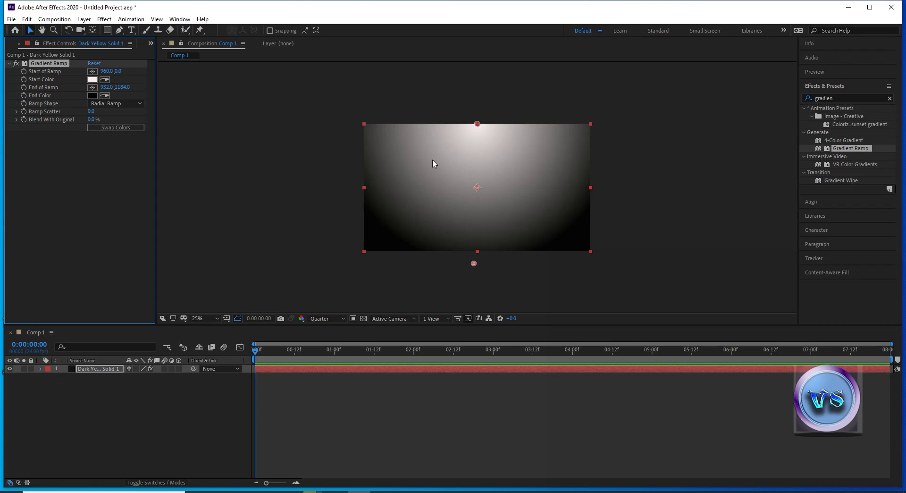
- Move the gradient's start point near the frame centre, to about 952, 472, and change the end colour to a warm grey
{"action": "left_click_drag", "start_coordinate": [477, 124], "coordinate": [477, 181]}
{"action": "left_click", "coordinate": [91, 96]}
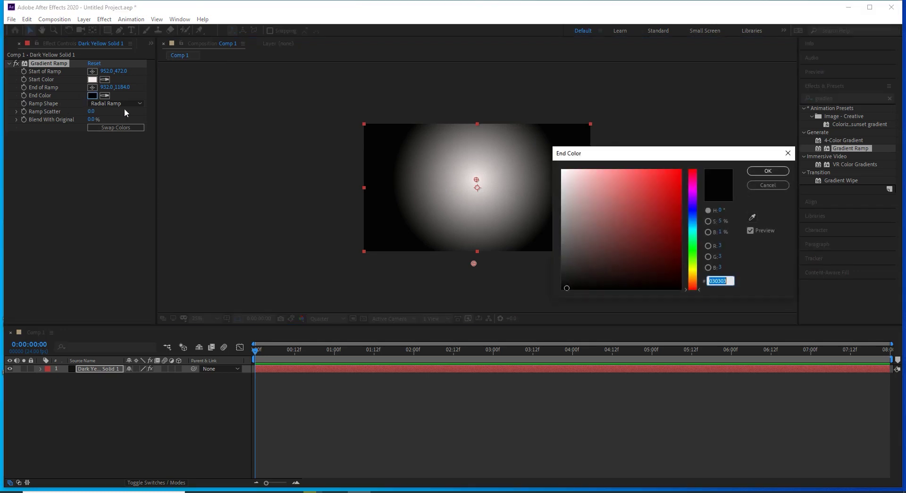
{"action": "left_click", "coordinate": [570, 231]}
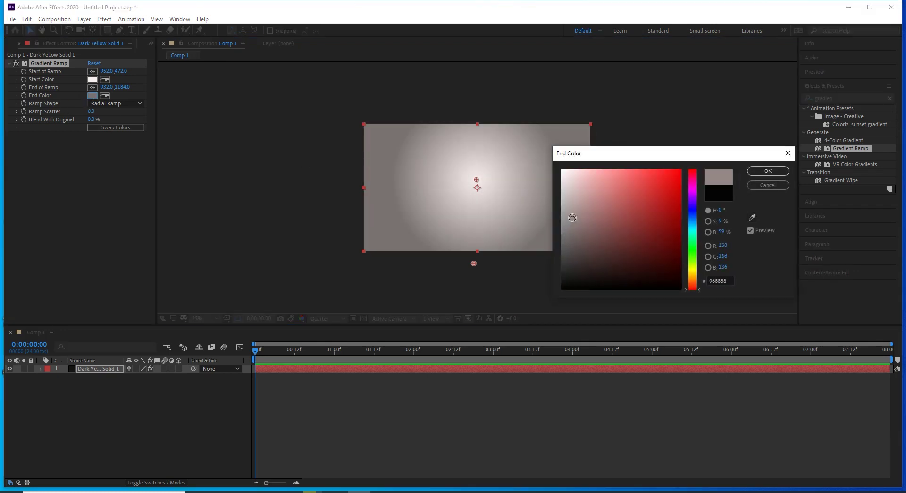
{"action": "left_click", "coordinate": [573, 216]}
{"action": "left_click", "coordinate": [767, 171]}
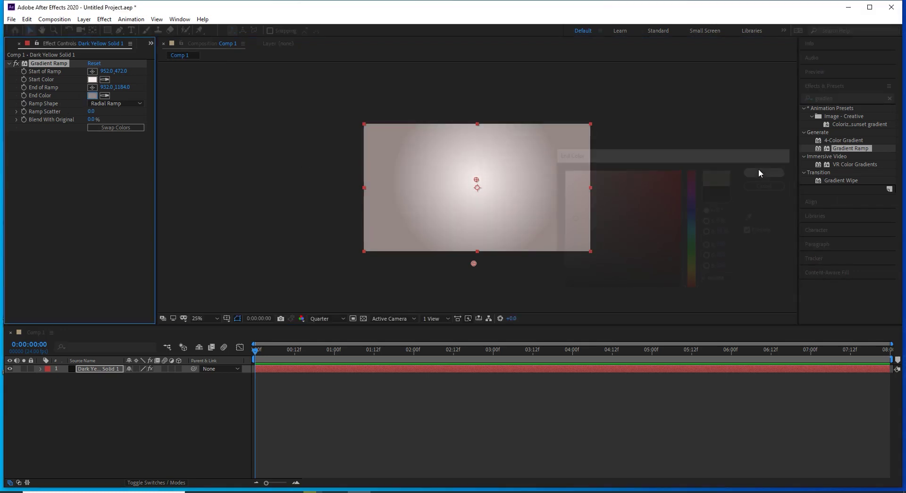
- Reposition the gradient's start point to about 952, 512 and its end point to about 1092, 1404, and deselect the solid
{"action": "left_click_drag", "start_coordinate": [475, 180], "coordinate": [475, 186]}
{"action": "left_click_drag", "start_coordinate": [476, 265], "coordinate": [493, 288]}
{"action": "left_click", "coordinate": [228, 230]}
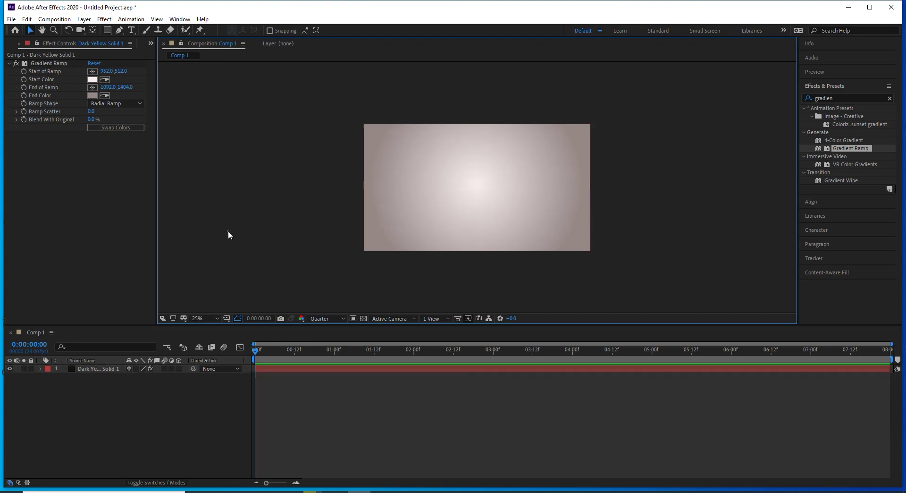
- Show the project's item list, maximise the application window and enlarge the composition preview to 50%
{"action": "left_click", "coordinate": [9, 46]}
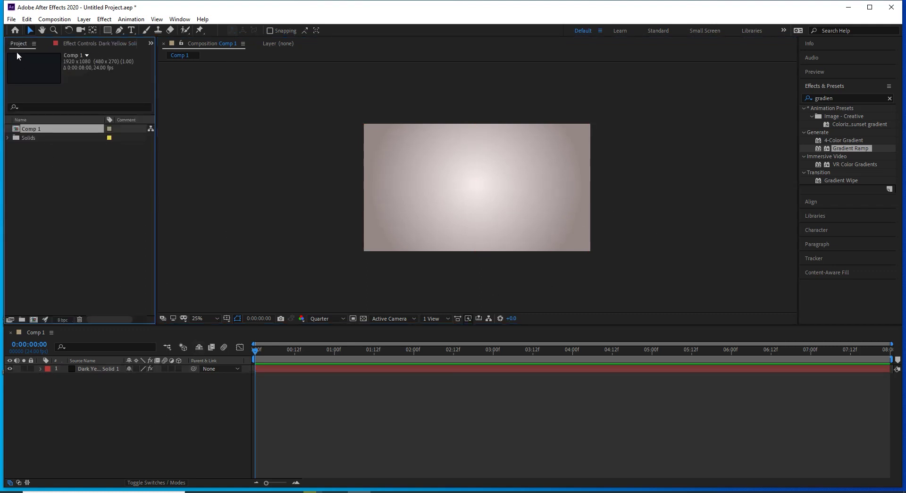
{"action": "left_click", "coordinate": [870, 7]}
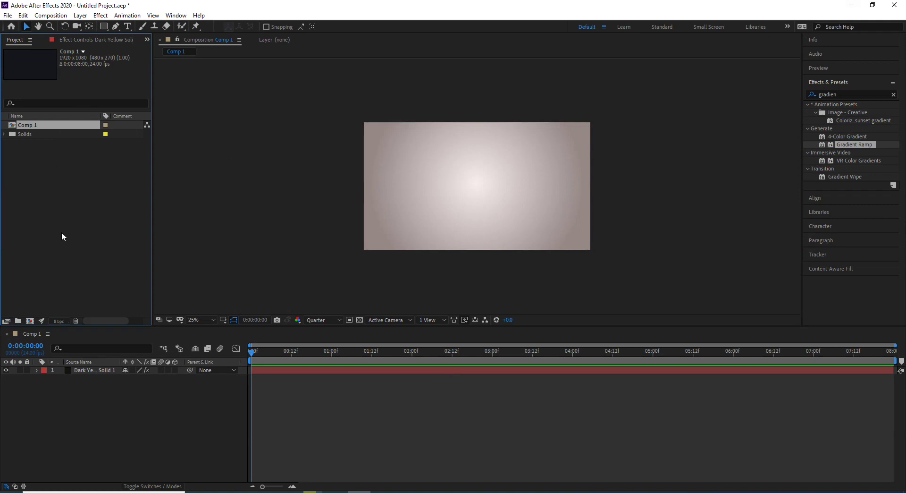
{"action": "scroll", "coordinate": [597, 215], "scroll_direction": "up", "scroll_amount": 2}
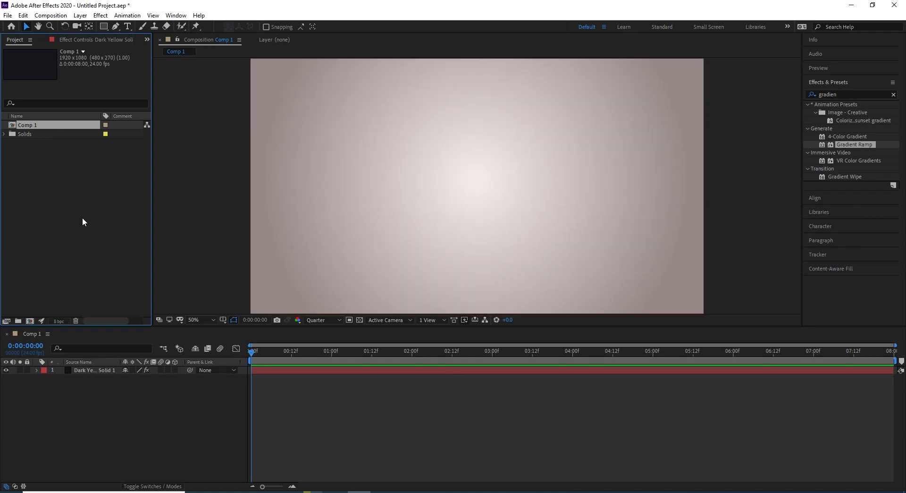
- Import the KH PIZZA PNG image as footage from the PIZZA folder on the desktop
{"action": "right_click", "coordinate": [72, 214]}
{"action": "mouse_move", "coordinate": [96, 264]}
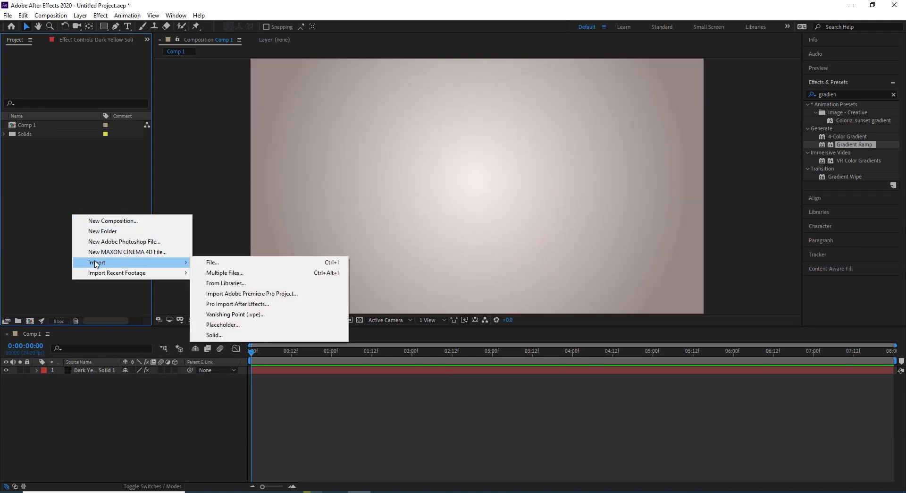
{"action": "left_click", "coordinate": [205, 262]}
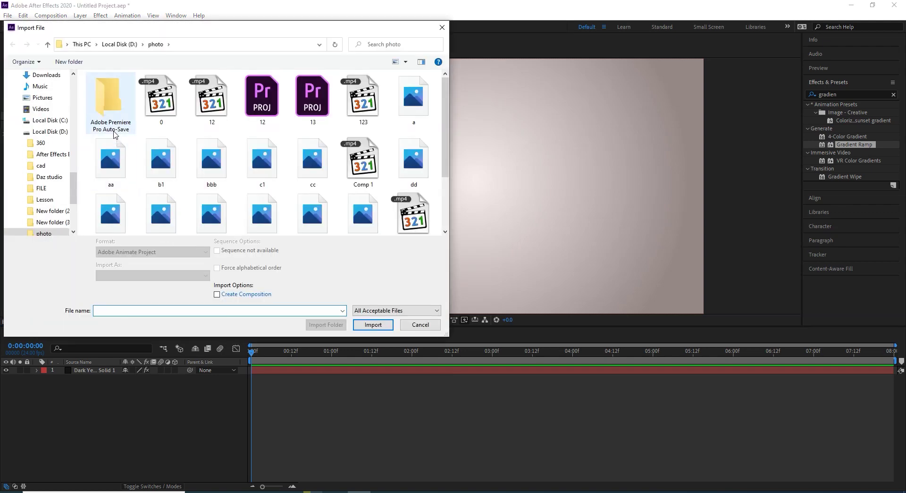
{"action": "scroll", "coordinate": [52, 165], "scroll_direction": "up", "scroll_amount": 8}
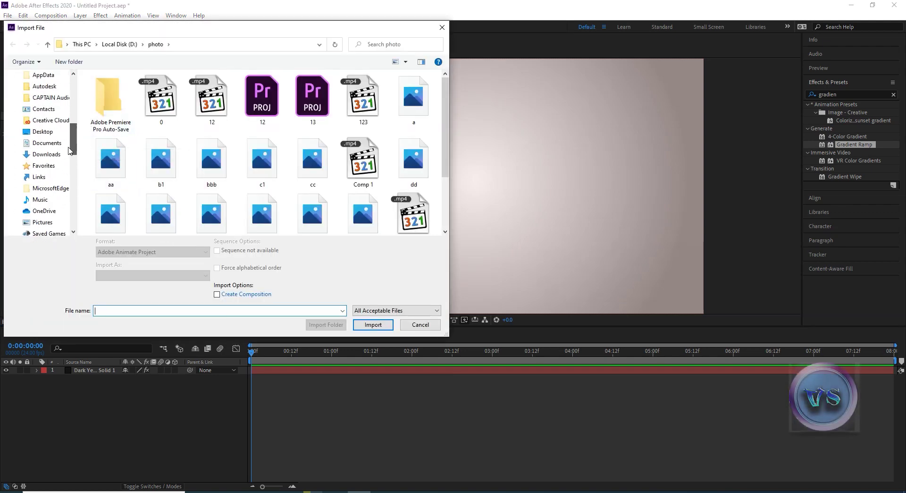
{"action": "left_click", "coordinate": [43, 165]}
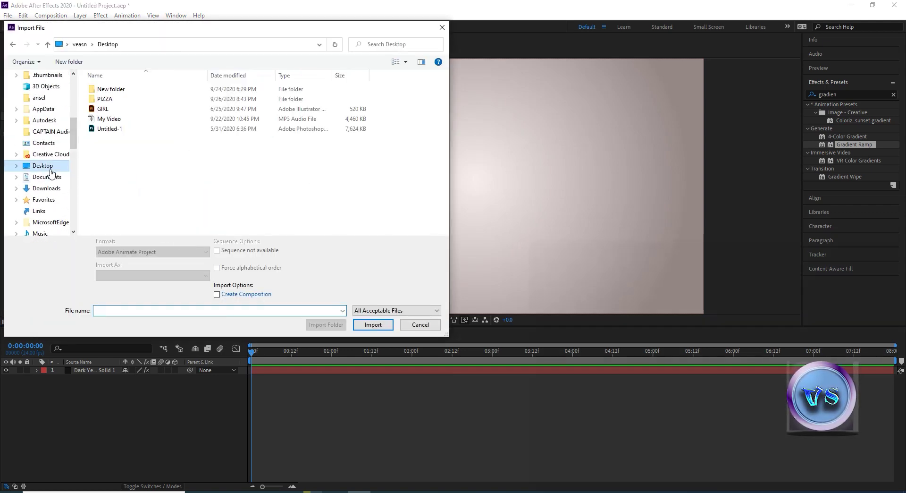
{"action": "double_click", "coordinate": [107, 94]}
{"action": "left_click", "coordinate": [104, 102]}
{"action": "left_click_drag", "start_coordinate": [186, 28], "coordinate": [610, 11]}
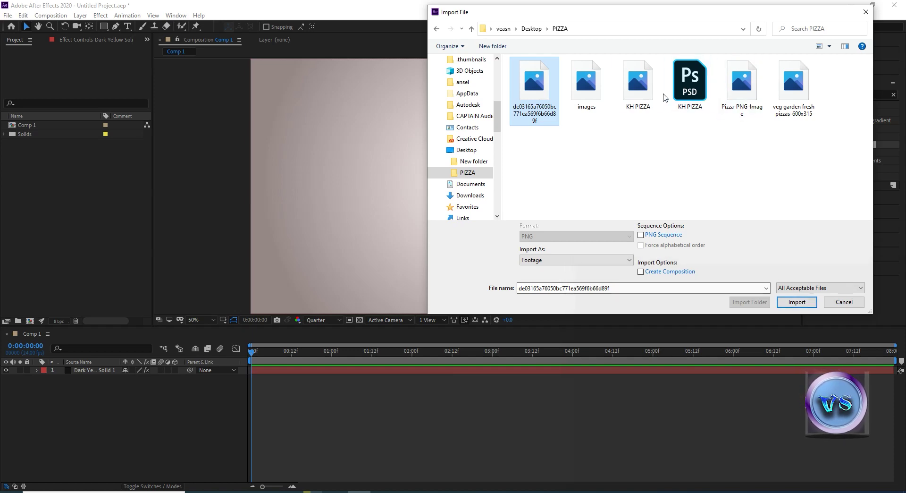
{"action": "left_click", "coordinate": [649, 98]}
{"action": "left_click", "coordinate": [797, 302]}
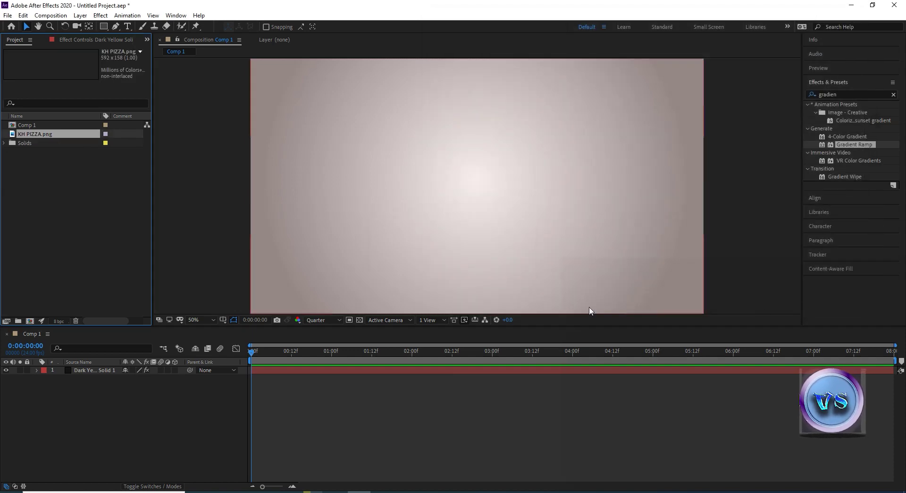
- Switch to File Explorer, open the PIZZA folder and bring the "images" picture into the After Effects project
{"action": "left_click", "coordinate": [244, 491]}
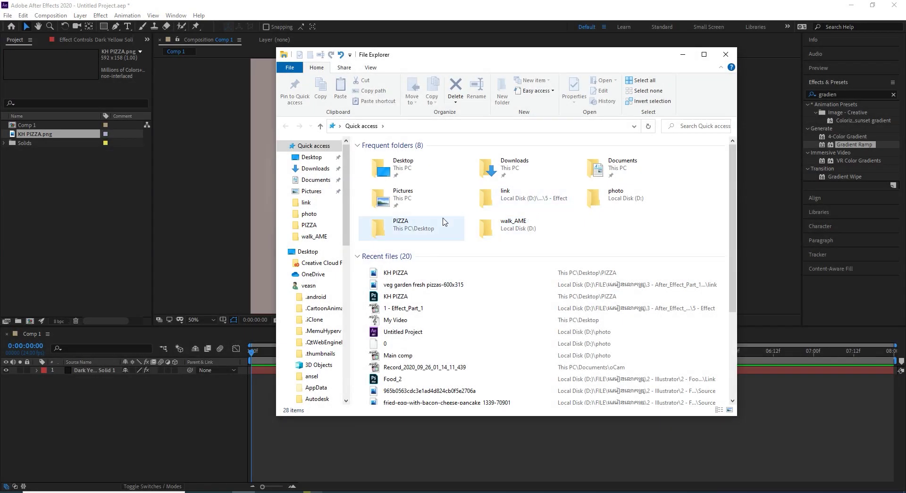
{"action": "double_click", "coordinate": [414, 231]}
{"action": "left_click", "coordinate": [437, 168]}
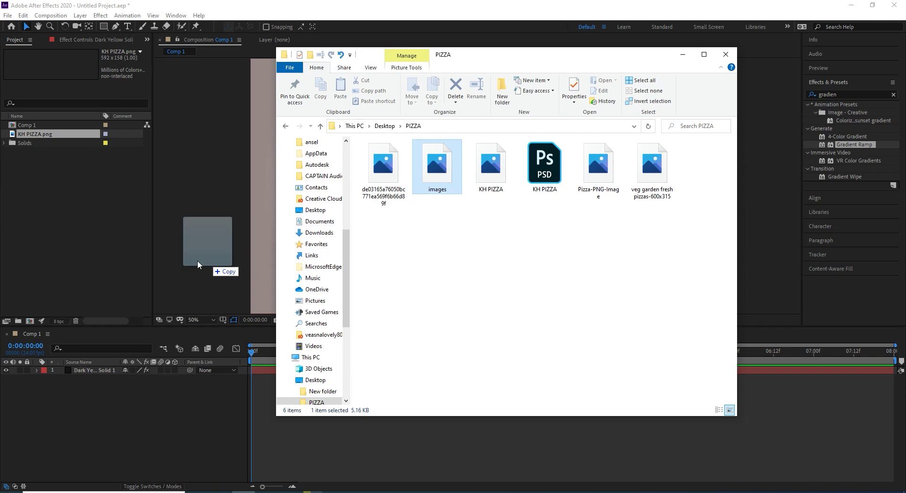
{"action": "left_click_drag", "start_coordinate": [48, 238], "coordinate": [49, 239]}
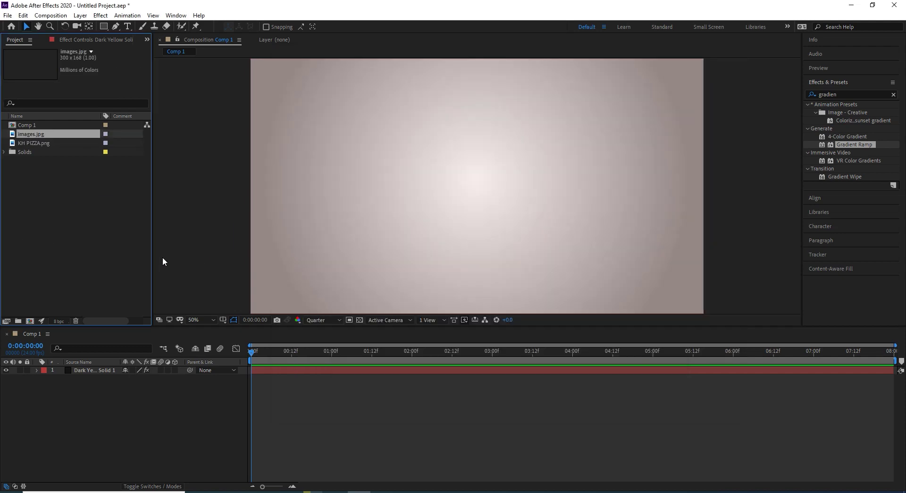
- Bring the Pizza-PNG-Image and "veg garden fresh pizzas-600x315" pictures from the PIZZA folder into the project
{"action": "key", "text": "alt+Tab"}
{"action": "left_click_drag", "start_coordinate": [598, 165], "coordinate": [119, 262]}
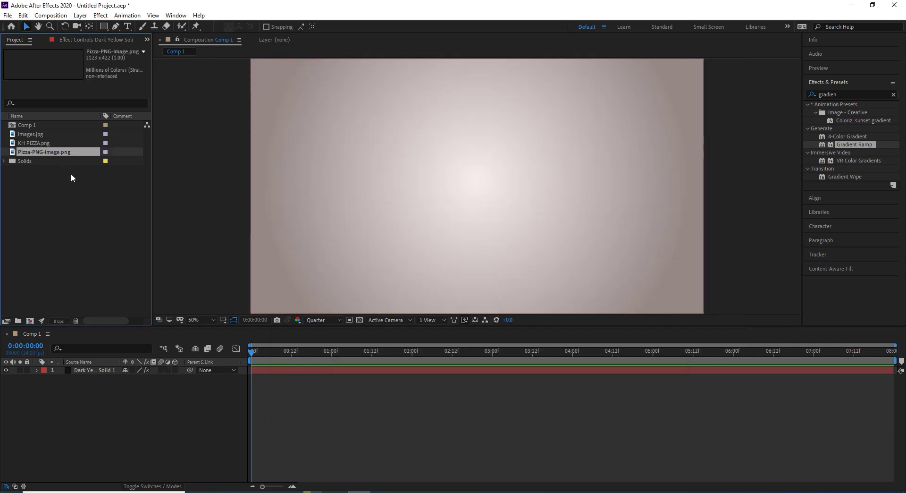
{"action": "left_click", "coordinate": [244, 492]}
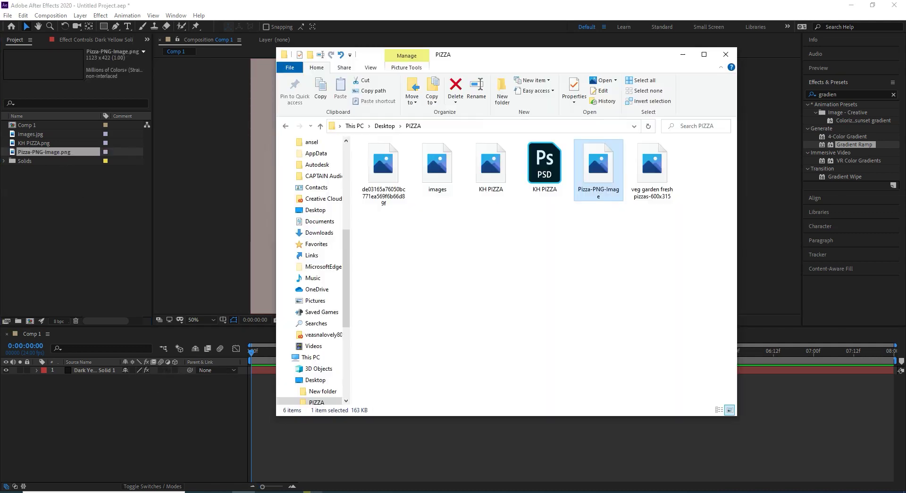
{"action": "left_click_drag", "start_coordinate": [652, 165], "coordinate": [92, 239]}
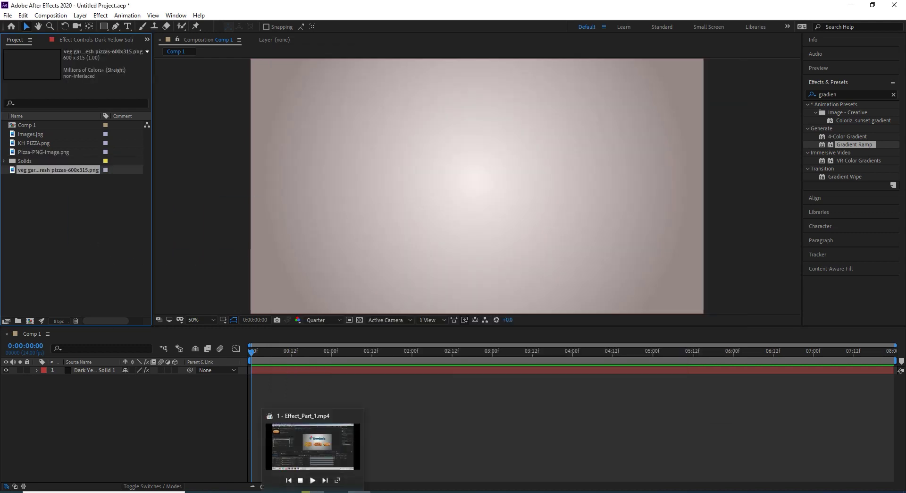
- Bring the remaining pizza picture, the PNG whose name starts with de03165, from the PIZZA folder into the project
{"action": "left_click", "coordinate": [243, 491]}
{"action": "left_click_drag", "start_coordinate": [386, 197], "coordinate": [85, 246]}
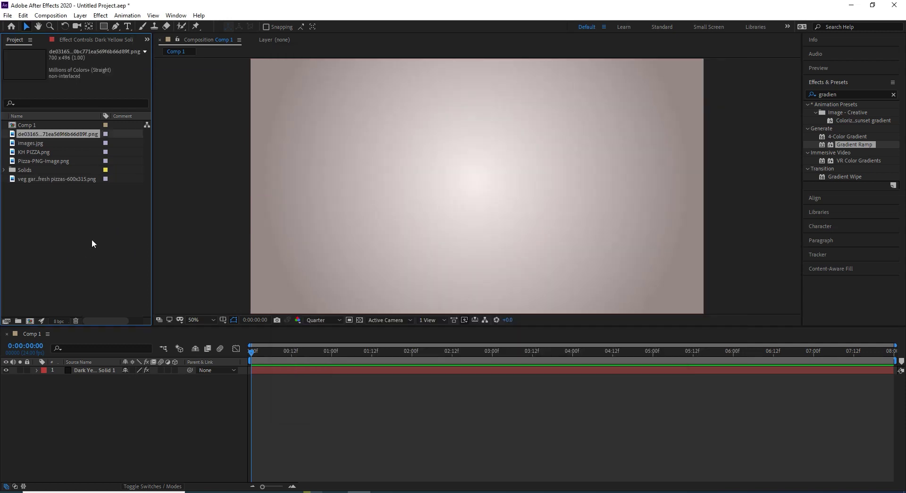
- Add KH PIZZA.png to Comp 1 above the solid, re-enable preview refresh and scale the logo to 181%
{"action": "left_click", "coordinate": [34, 152]}
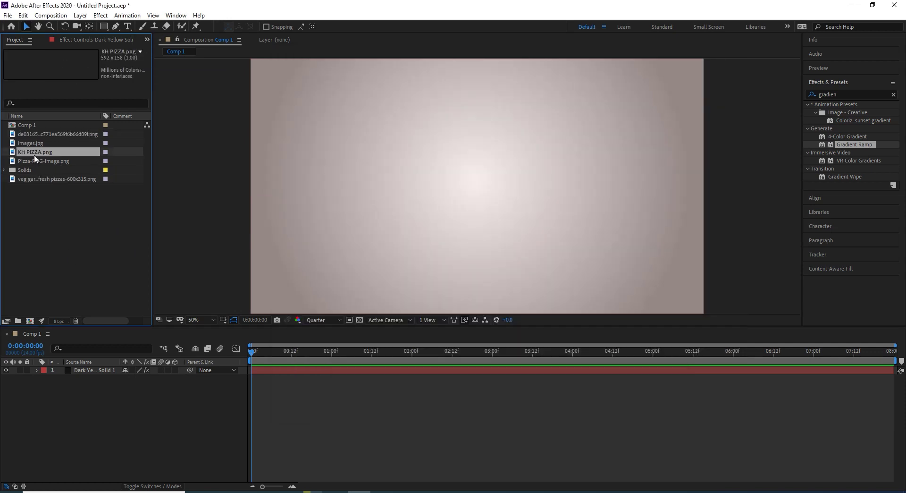
{"action": "left_click_drag", "start_coordinate": [33, 152], "coordinate": [76, 369]}
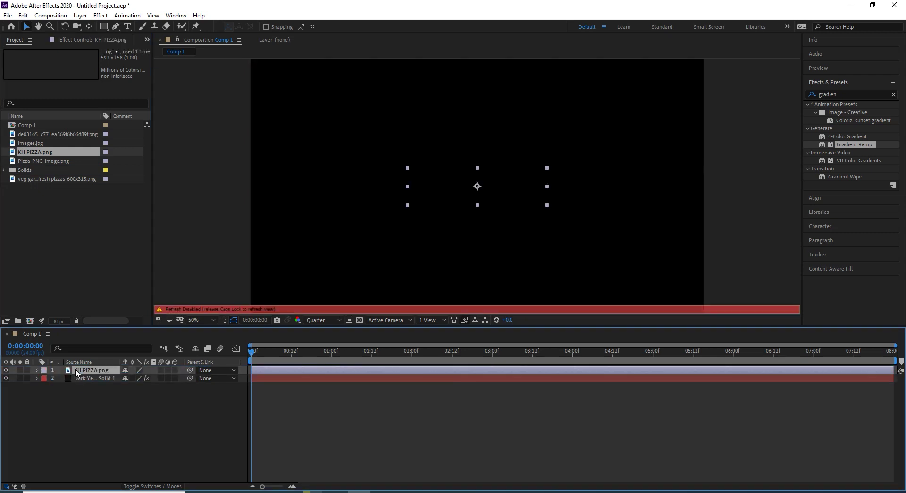
{"action": "key", "text": "Caps_Lock"}
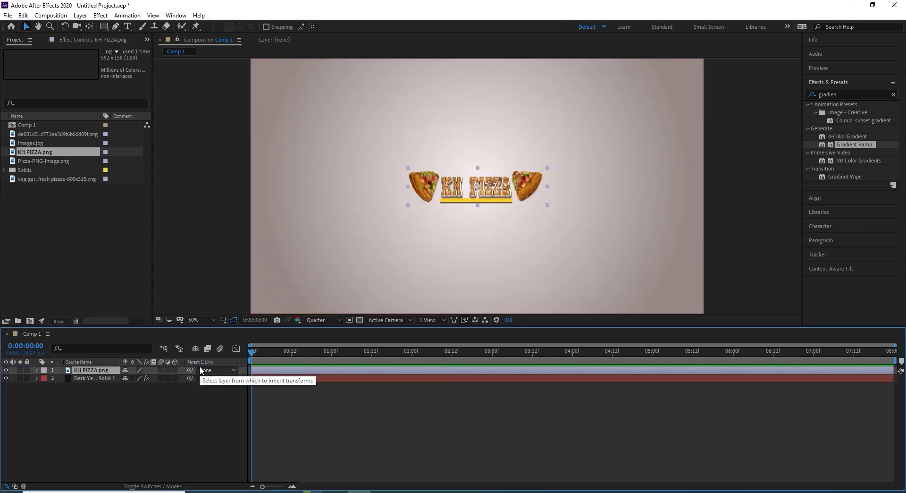
{"action": "key", "text": "p"}
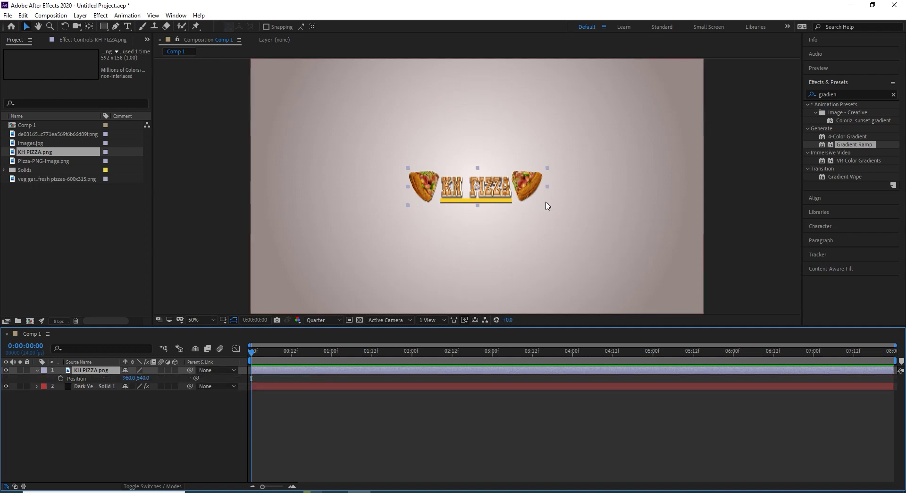
{"action": "left_click_drag", "start_coordinate": [143, 378], "coordinate": [189, 382]}
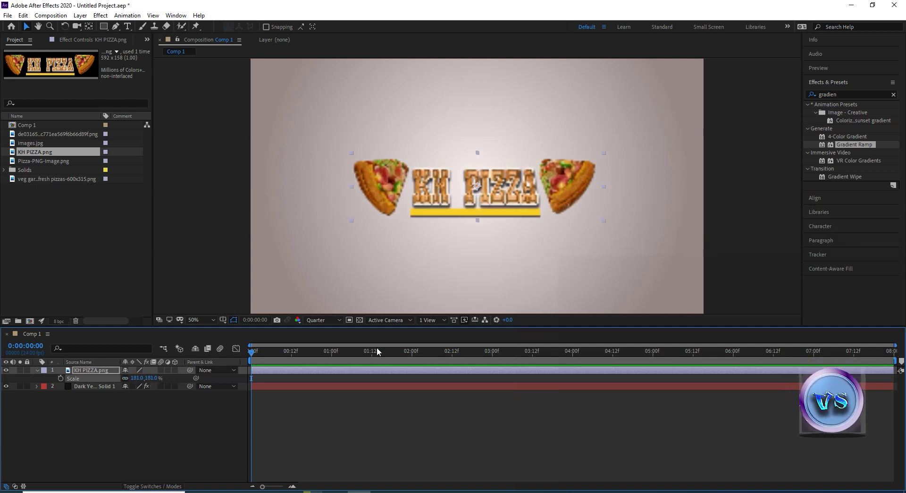
- Set the composition preview resolution to Full and reposition the KH PIZZA logo slightly above the frame's centre
{"action": "left_click", "coordinate": [331, 321]}
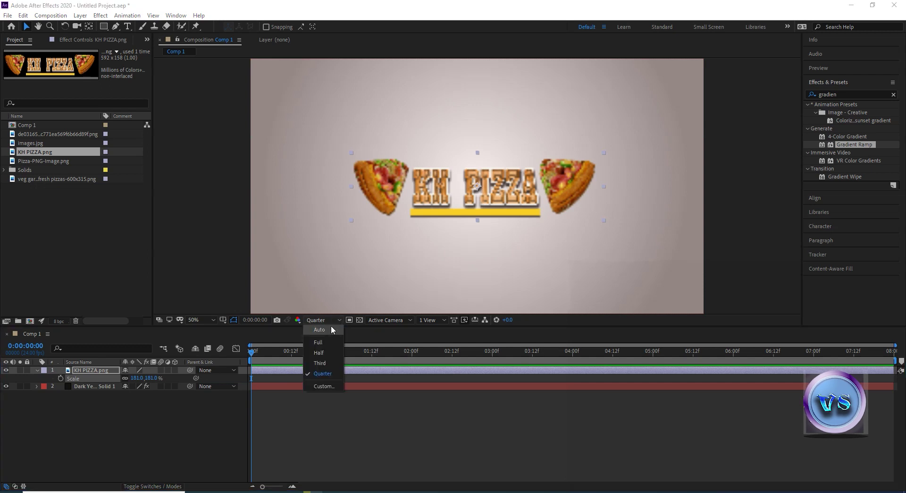
{"action": "left_click", "coordinate": [329, 342]}
{"action": "scroll", "coordinate": [465, 231], "scroll_direction": "down", "scroll_amount": 4}
{"action": "scroll", "coordinate": [463, 202], "scroll_direction": "up", "scroll_amount": 4}
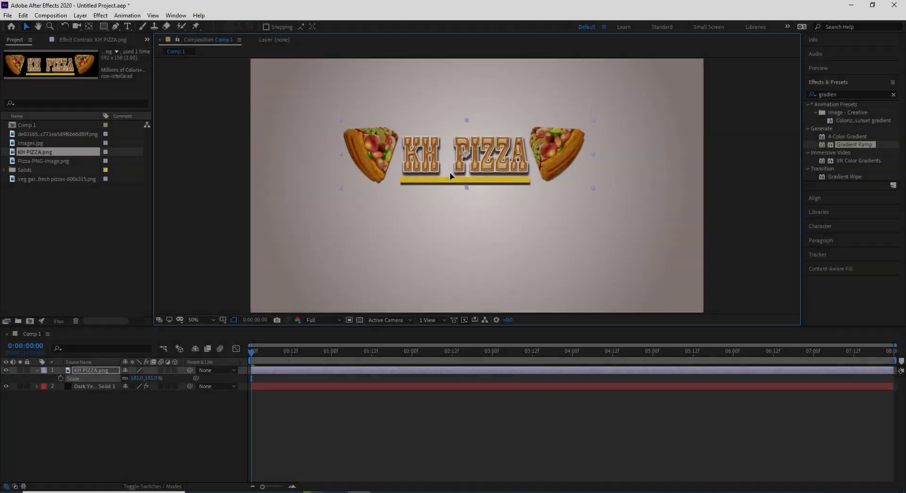
{"action": "left_click_drag", "start_coordinate": [450, 176], "coordinate": [459, 195]}
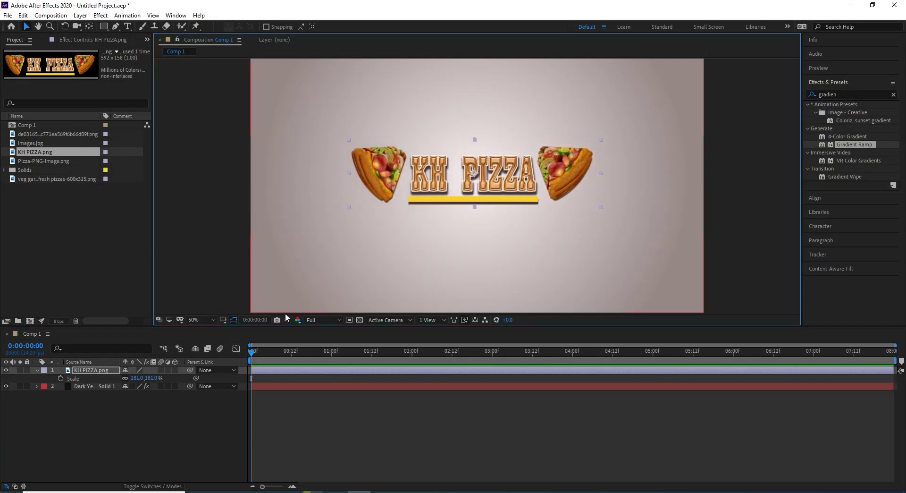
- Add Pizza-PNG-Image.png beneath the logo layer, place it in the frame's lower-left area and scale it to 53%
{"action": "left_click", "coordinate": [26, 162]}
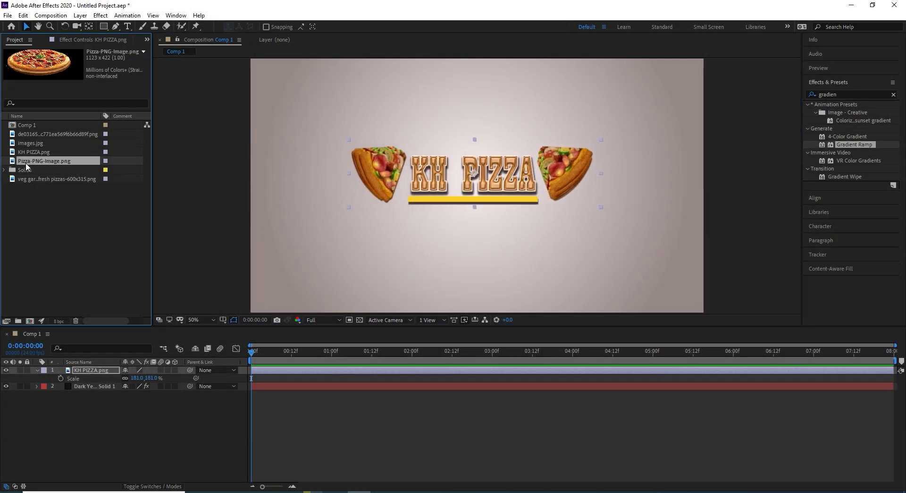
{"action": "left_click_drag", "start_coordinate": [26, 162], "coordinate": [68, 383]}
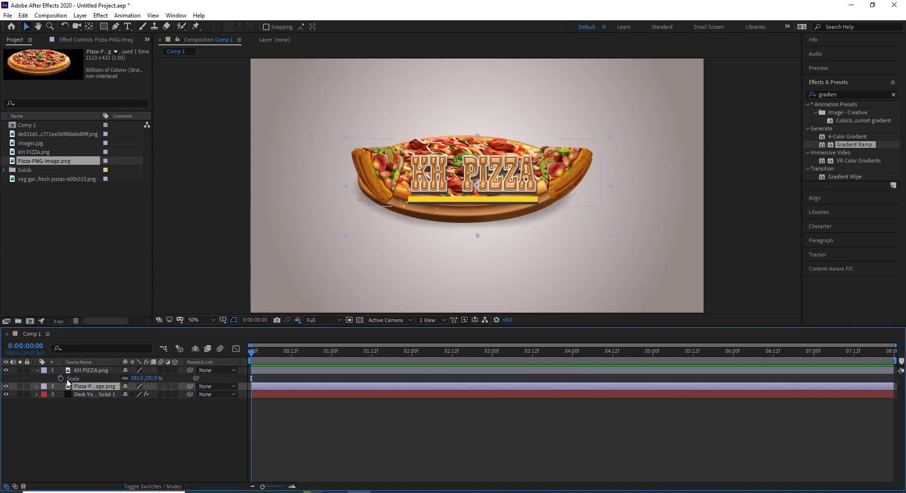
{"action": "left_click_drag", "start_coordinate": [468, 144], "coordinate": [370, 223]}
{"action": "key", "text": "s"}
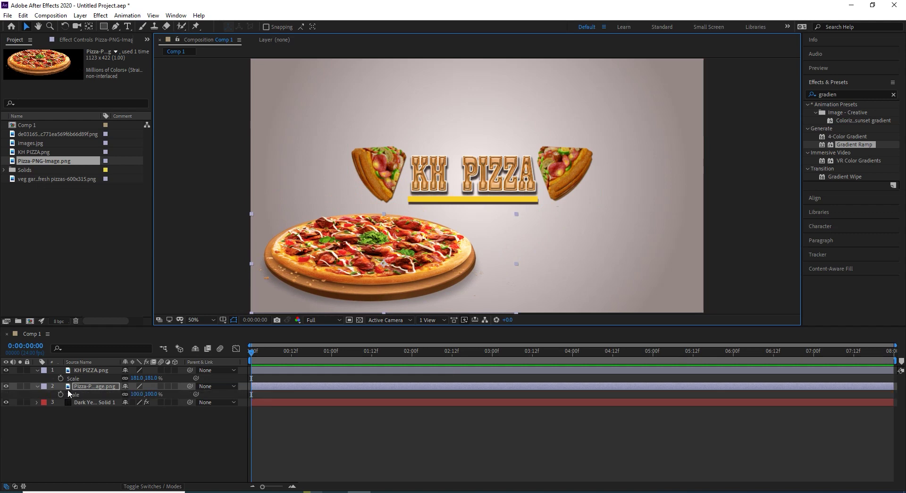
{"action": "left_click_drag", "start_coordinate": [149, 394], "coordinate": [133, 394]}
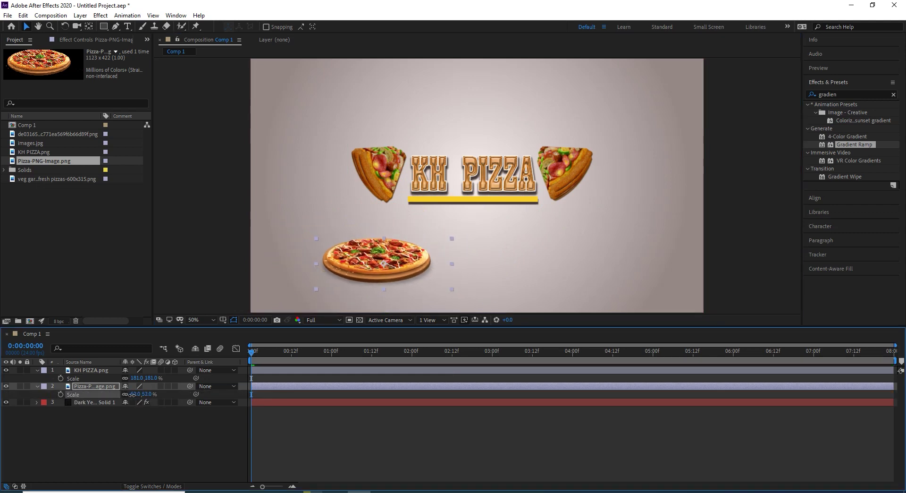
- Add the veg garden pizza picture beside the first pizza at 79% scale and enlarge the KH PIZZA logo to 195%
{"action": "left_click_drag", "start_coordinate": [30, 179], "coordinate": [59, 381]}
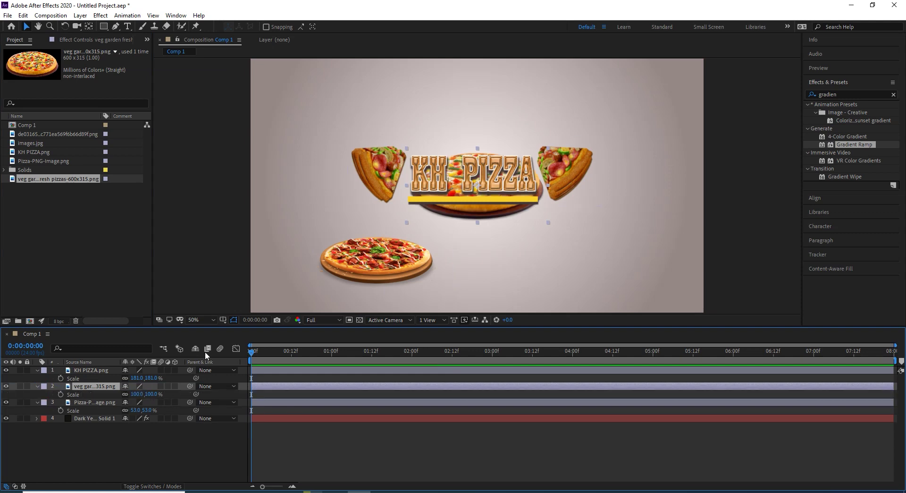
{"action": "left_click_drag", "start_coordinate": [466, 207], "coordinate": [491, 273]}
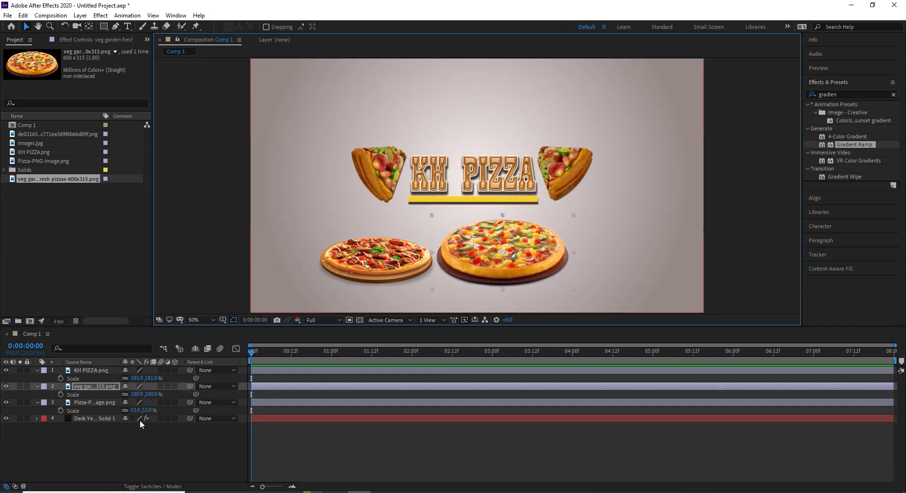
{"action": "left_click_drag", "start_coordinate": [154, 381], "coordinate": [136, 396]}
{"action": "left_click_drag", "start_coordinate": [454, 281], "coordinate": [450, 287]}
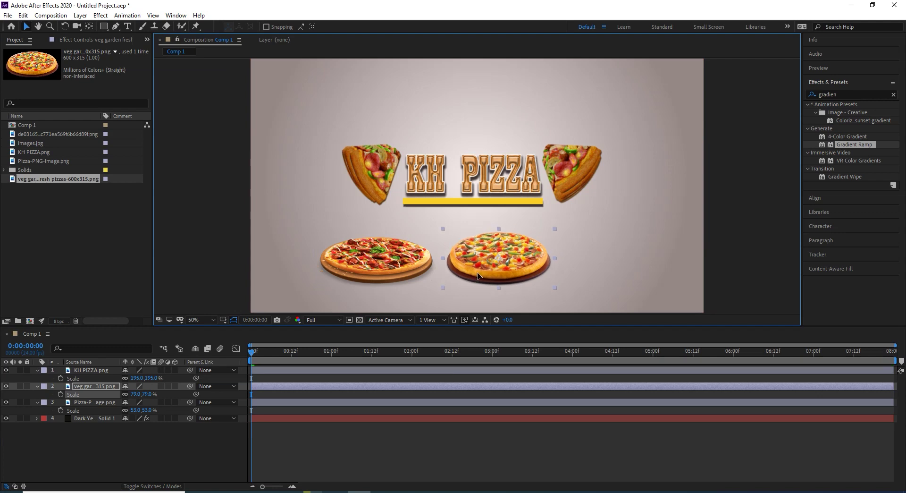
- Add the de03165 pizza picture to the composition, place it in the frame's lower-right area and scale it to 70%
{"action": "left_click", "coordinate": [30, 145]}
{"action": "left_click", "coordinate": [30, 134]}
{"action": "left_click_drag", "start_coordinate": [32, 131], "coordinate": [71, 401]}
{"action": "left_click_drag", "start_coordinate": [542, 236], "coordinate": [658, 274]}
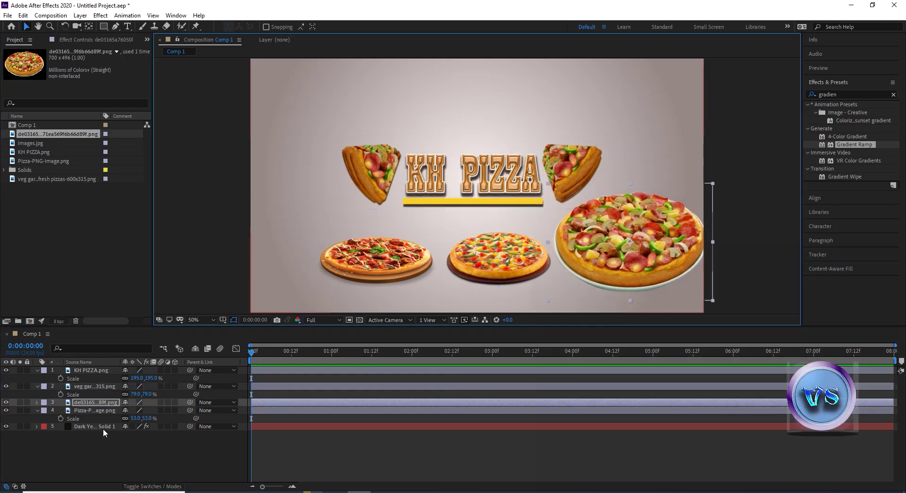
{"action": "left_click_drag", "start_coordinate": [599, 257], "coordinate": [594, 268]}
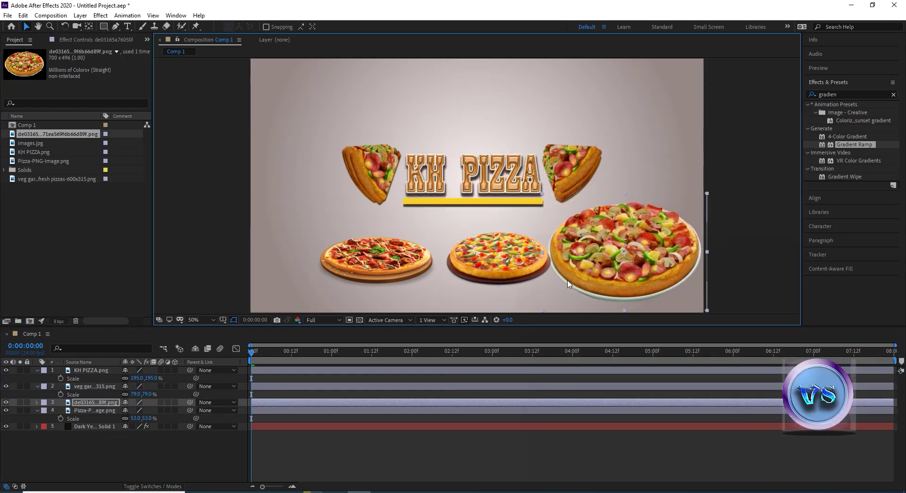
{"action": "key", "text": "s"}
{"action": "left_click_drag", "start_coordinate": [151, 410], "coordinate": [132, 408]}
- Shift the three pizzas left into an evenly spaced row below the logo and reduce the rightmost one to 65% scale
{"action": "left_click", "coordinate": [357, 262]}
{"action": "left_click_drag", "start_coordinate": [356, 262], "coordinate": [352, 261]}
{"action": "left_click_drag", "start_coordinate": [501, 259], "coordinate": [486, 259]}
{"action": "left_click_drag", "start_coordinate": [632, 270], "coordinate": [618, 273]}
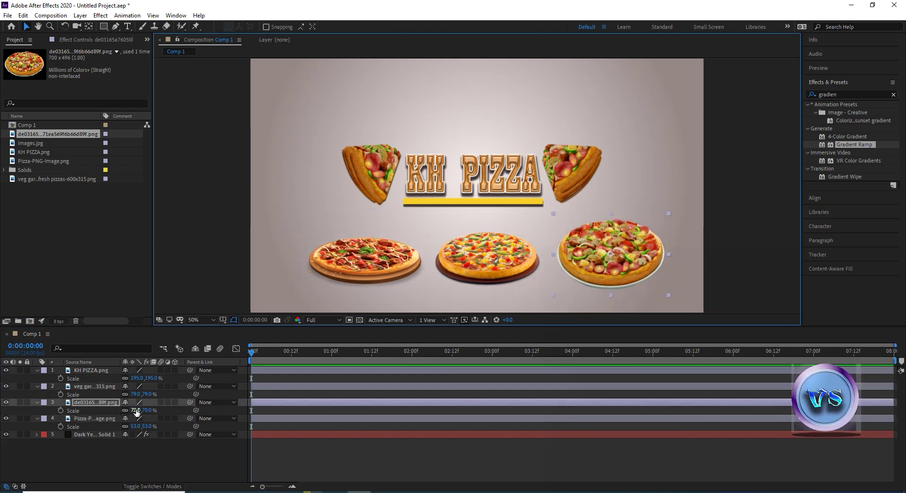
{"action": "left_click_drag", "start_coordinate": [147, 410], "coordinate": [145, 410]}
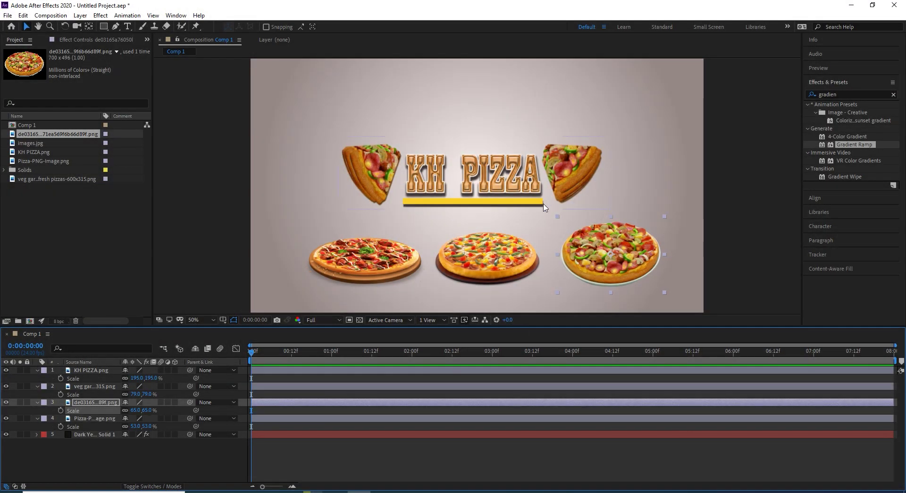
- Collapse the layers' scale properties and hide the three pizza layers, leaving only the logo and background solid shown
{"action": "left_click", "coordinate": [488, 191]}
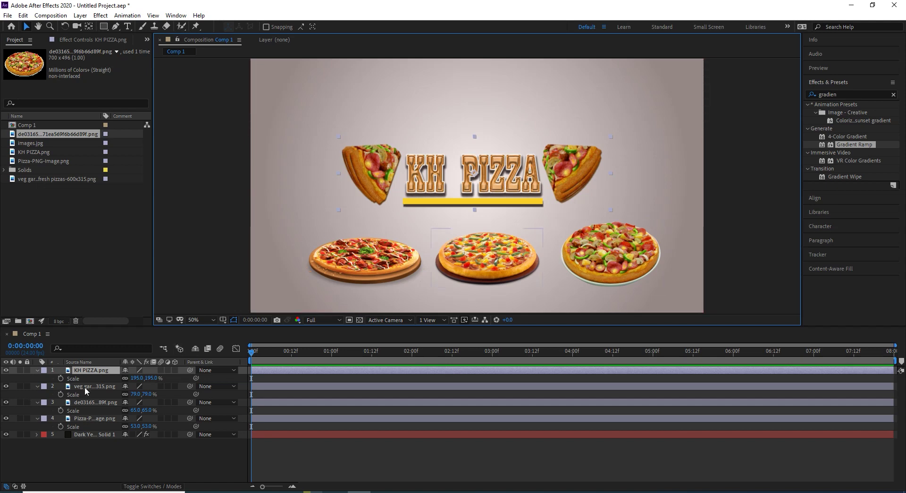
{"action": "left_click_drag", "start_coordinate": [66, 466], "coordinate": [48, 380]}
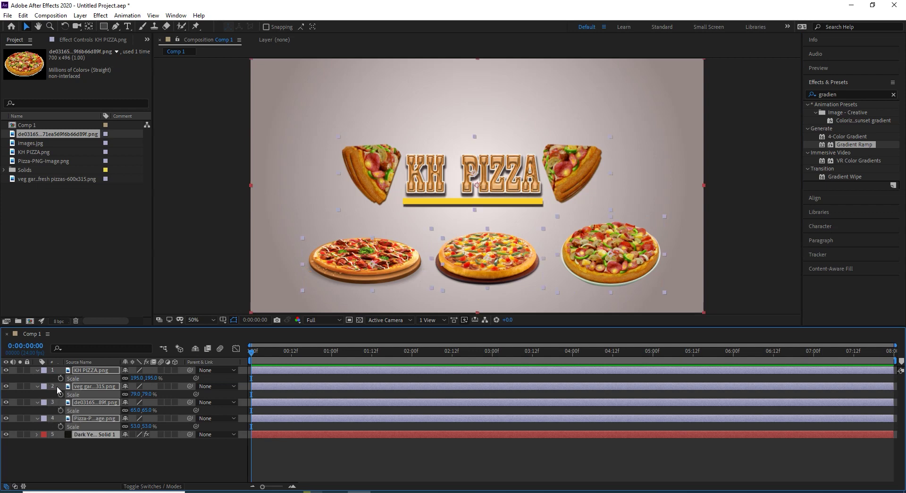
{"action": "key", "text": "s"}
{"action": "left_click", "coordinate": [66, 424]}
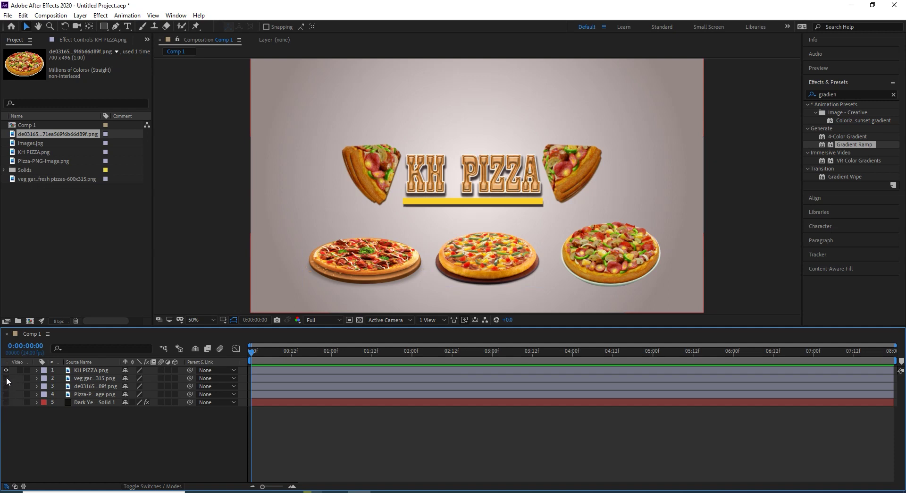
{"action": "left_click", "coordinate": [6, 402]}
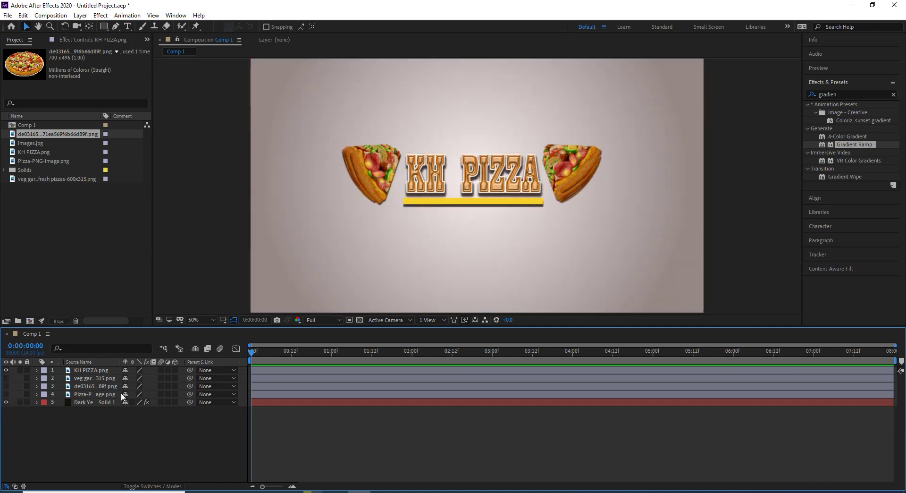
- Create a 0% Scale keyframe for the KH PIZZA logo at 0:00:00:03
{"action": "left_click", "coordinate": [379, 176]}
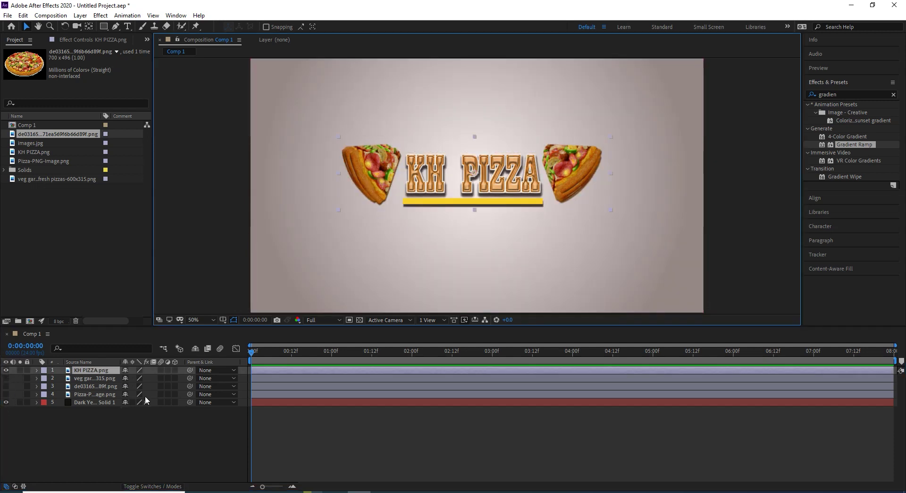
{"action": "key", "text": "s"}
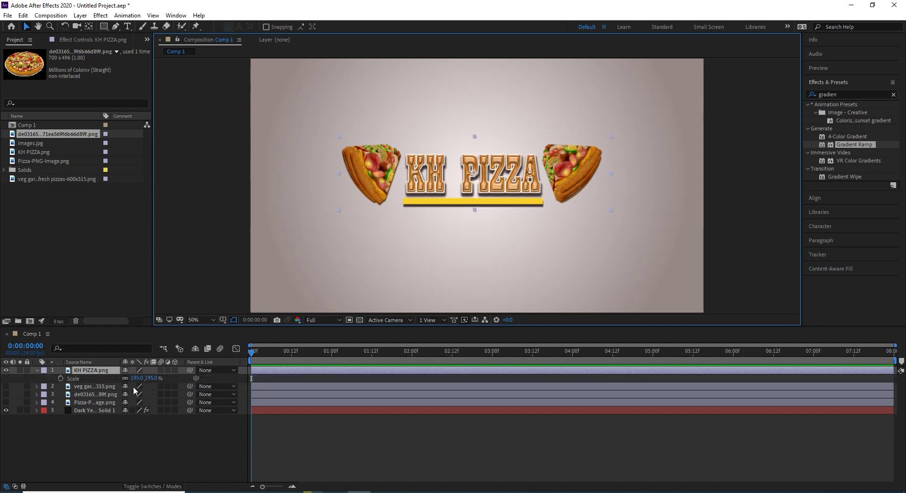
{"action": "left_click_drag", "start_coordinate": [253, 357], "coordinate": [262, 354]}
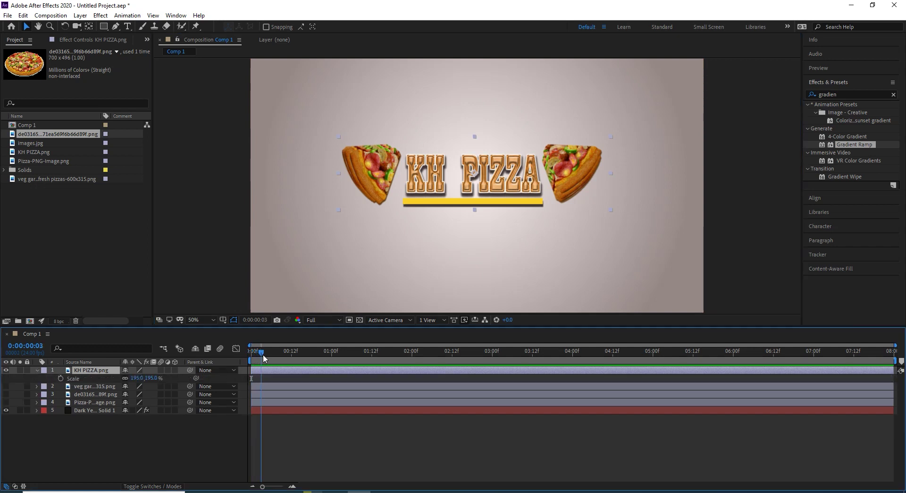
{"action": "left_click", "coordinate": [62, 379]}
{"action": "left_click", "coordinate": [137, 378]}
{"action": "key", "text": "Return"}
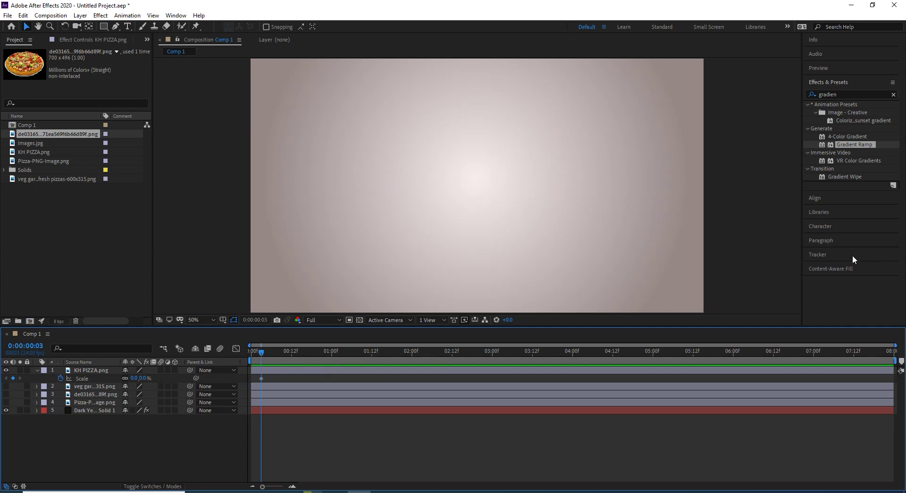
- Advance five frames to 0:00:00:08 and keyframe the KH PIZZA logo's scale at 228%
{"action": "left_click", "coordinate": [827, 84]}
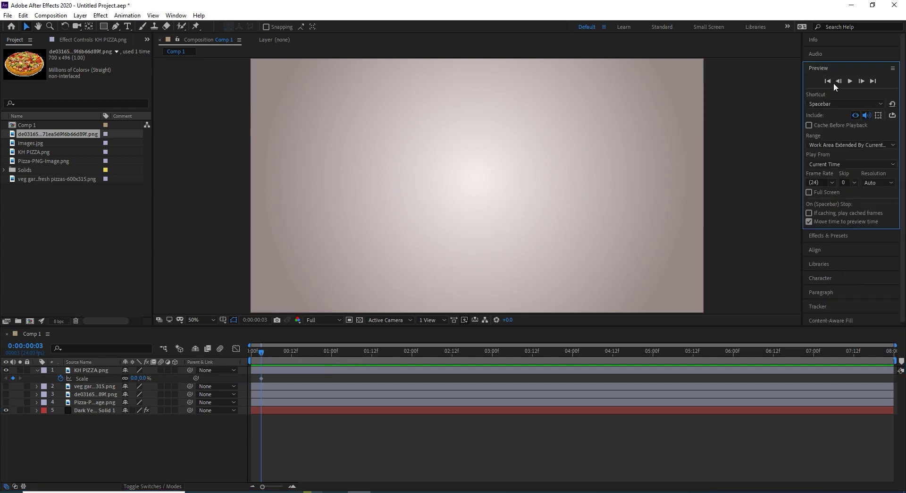
{"action": "left_click", "coordinate": [861, 80]}
{"action": "left_click", "coordinate": [862, 80]}
{"action": "left_click", "coordinate": [862, 81]}
{"action": "left_click", "coordinate": [861, 81]}
{"action": "left_click", "coordinate": [862, 80]}
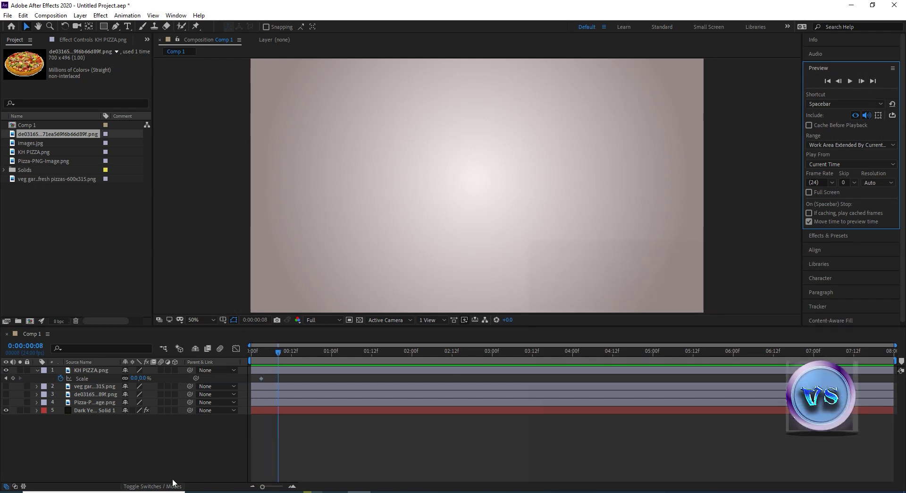
{"action": "left_click", "coordinate": [137, 378]}
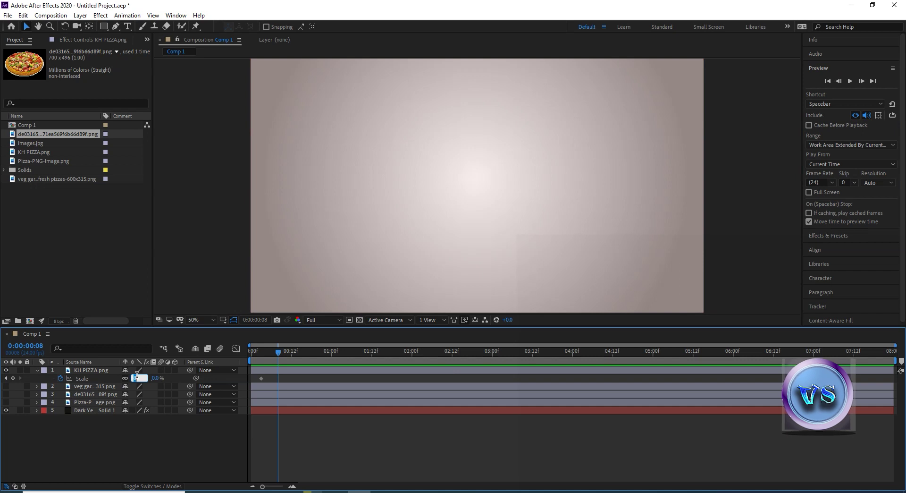
{"action": "type", "text": "100"}
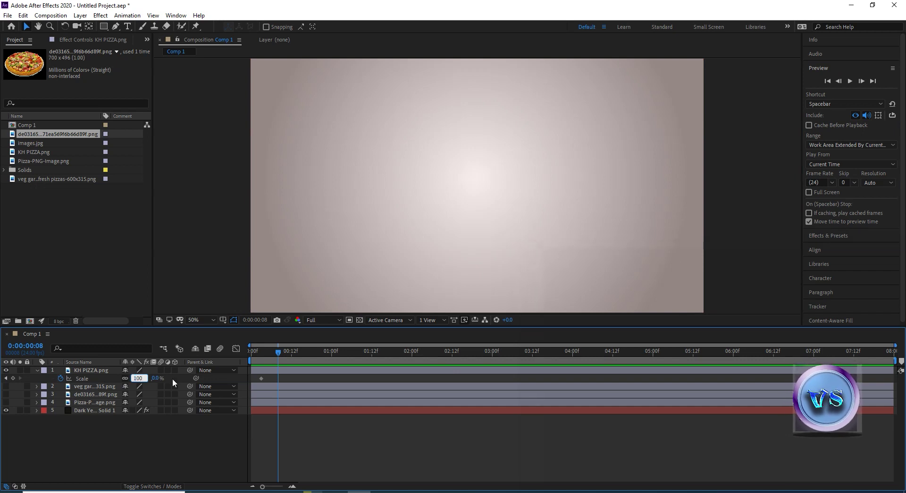
{"action": "key", "text": "Return"}
{"action": "left_click_drag", "start_coordinate": [136, 377], "coordinate": [175, 378]}
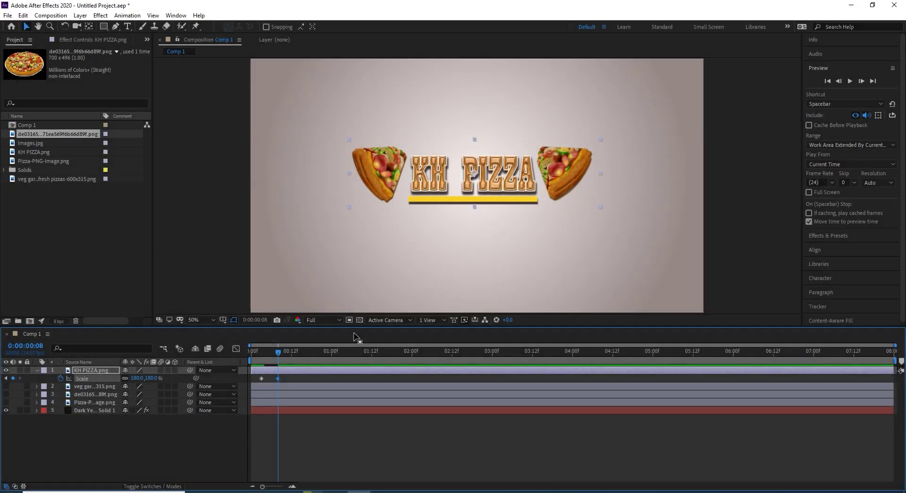
{"action": "left_click_drag", "start_coordinate": [134, 381], "coordinate": [160, 385]}
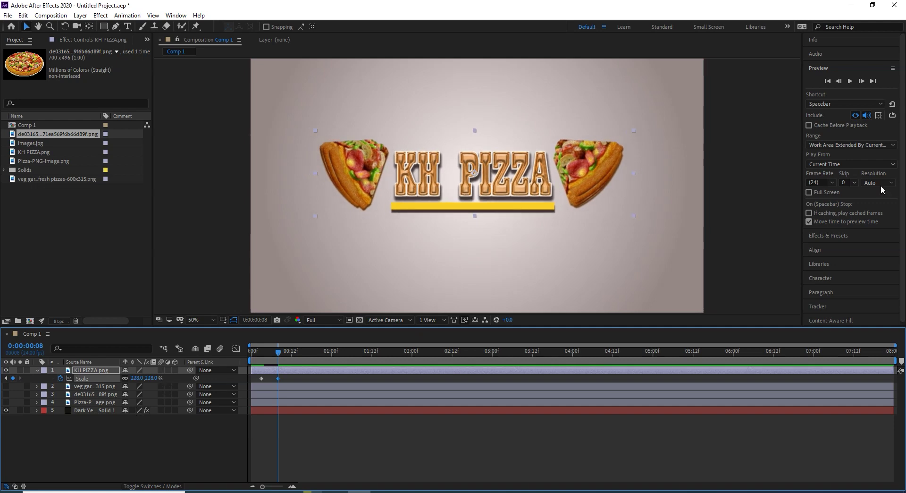
- Advance five frames to 0:00:00:13 and keyframe the KH PIZZA logo's scale at 180%
{"action": "left_click", "coordinate": [862, 82]}
{"action": "left_click", "coordinate": [862, 81]}
{"action": "left_click", "coordinate": [862, 81]}
{"action": "left_click", "coordinate": [862, 81]}
{"action": "left_click", "coordinate": [861, 81]}
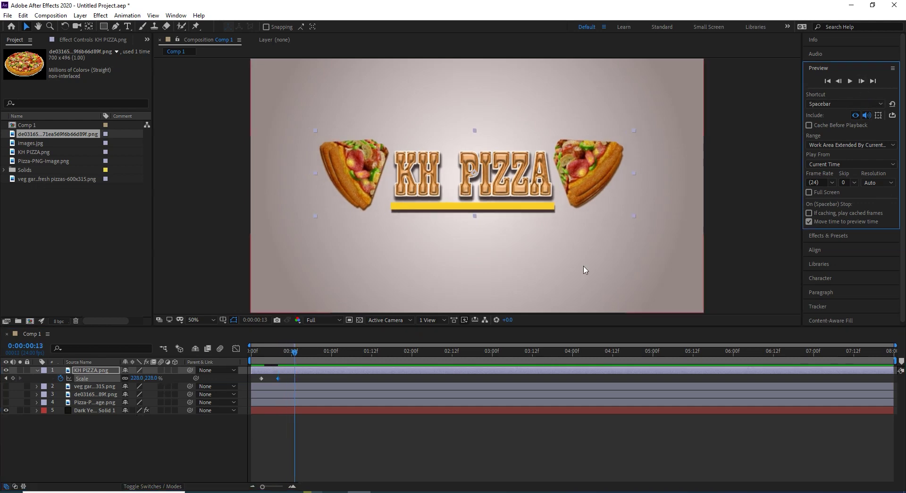
{"action": "left_click", "coordinate": [137, 379]}
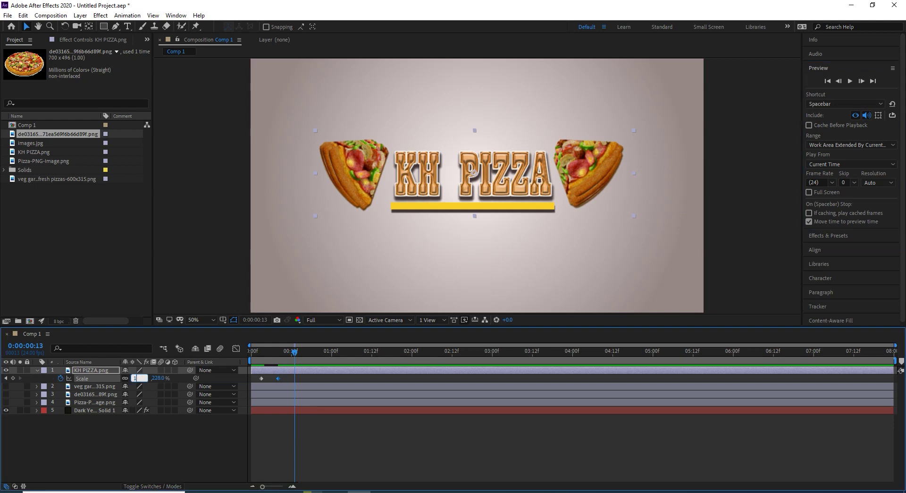
{"action": "type", "text": "180"}
{"action": "key", "text": "Return"}
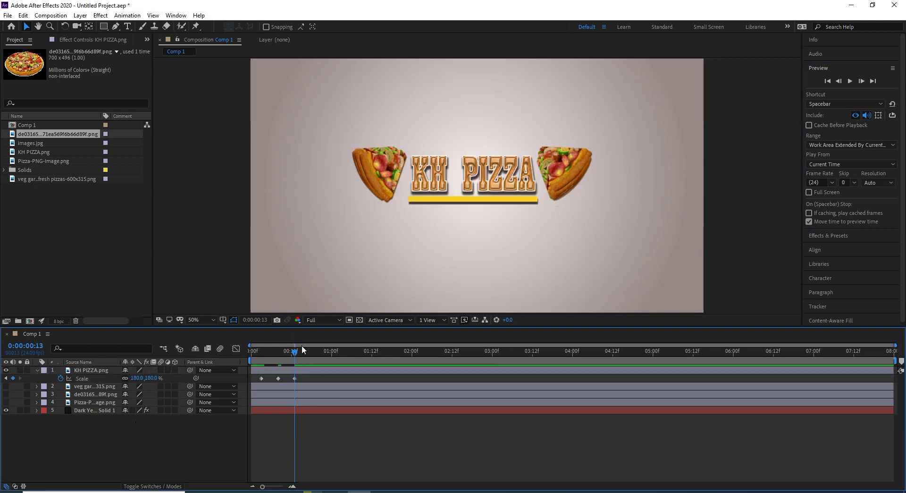
- Preview the logo's scale animation from the start of the composition
{"action": "left_click_drag", "start_coordinate": [294, 356], "coordinate": [171, 352]}
{"action": "key", "text": "space"}
{"action": "key", "text": "space"}
- Move the current time to 0:00:00:16 and select the KH PIZZA layer
{"action": "left_click_drag", "start_coordinate": [345, 354], "coordinate": [297, 352]}
{"action": "left_click", "coordinate": [861, 81]}
{"action": "left_click", "coordinate": [861, 82]}
{"action": "left_click", "coordinate": [861, 81]}
{"action": "left_click", "coordinate": [168, 461]}
{"action": "left_click", "coordinate": [107, 371]}
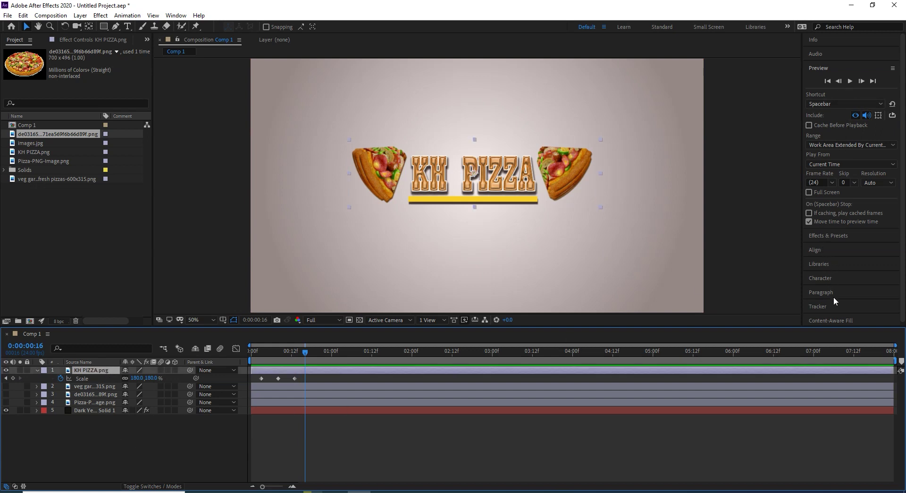
- Search the effects for "CC LIG" and apply CC Light Sweep to the KH PIZZA layer
{"action": "scroll", "coordinate": [833, 296], "scroll_direction": "down", "scroll_amount": 1}
{"action": "scroll", "coordinate": [834, 193], "scroll_direction": "up", "scroll_amount": 1}
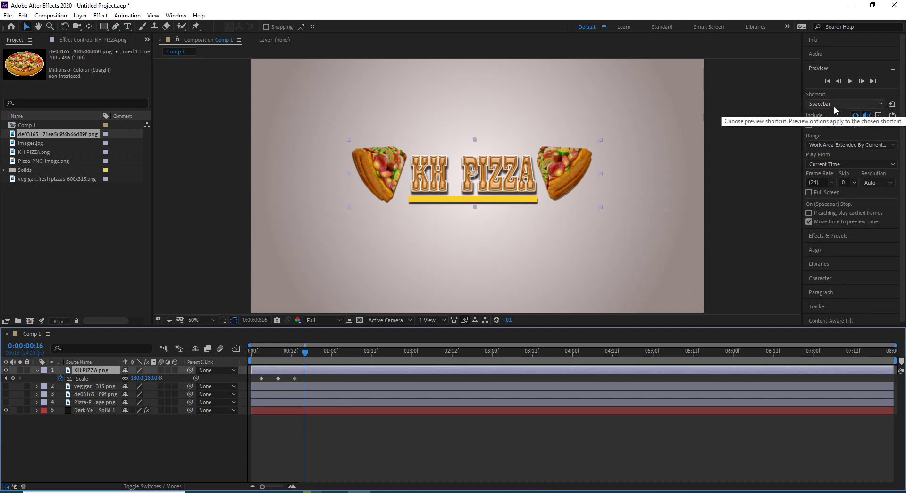
{"action": "left_click", "coordinate": [832, 237]}
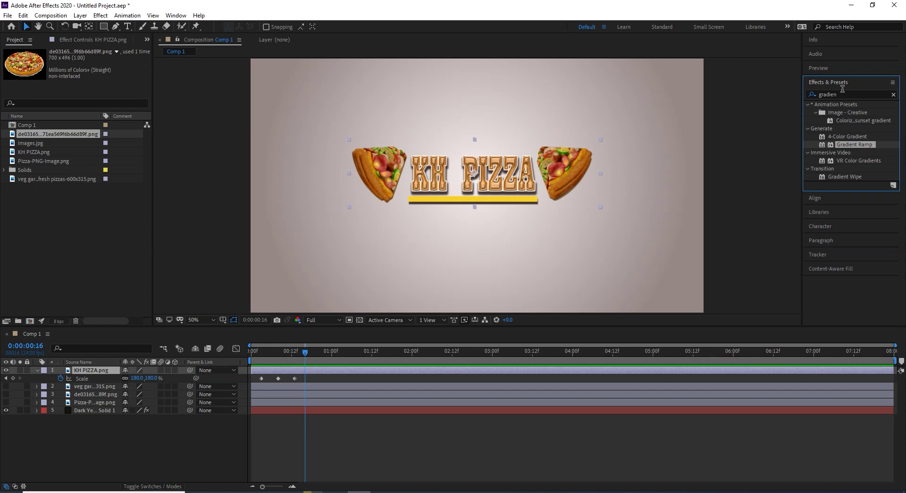
{"action": "left_click", "coordinate": [812, 95]}
{"action": "type", "text": "C"}
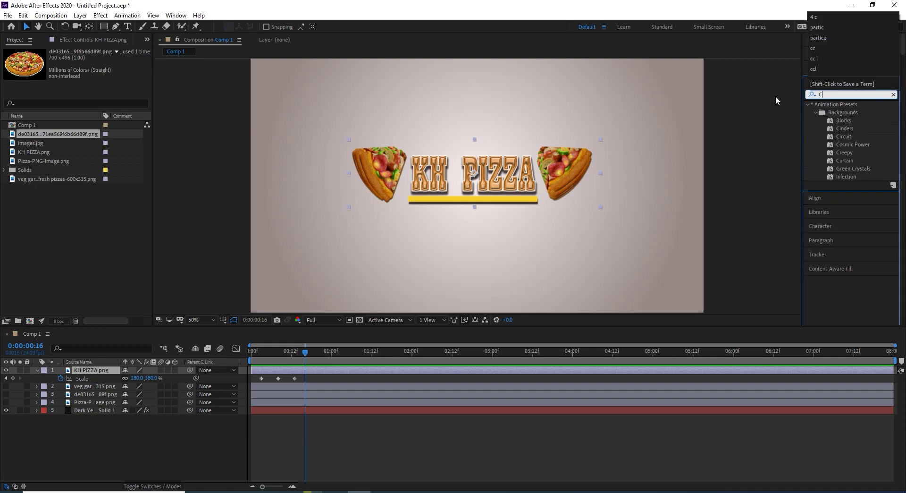
{"action": "type", "text": "C LIG"}
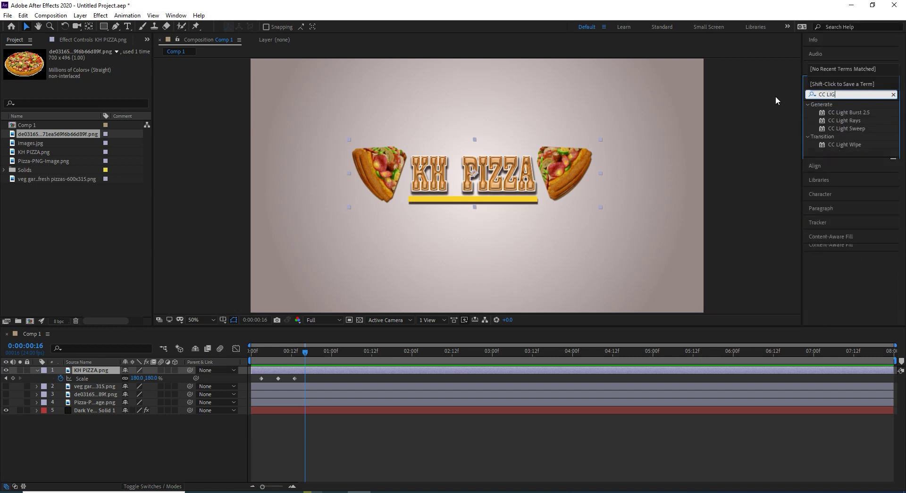
{"action": "left_click", "coordinate": [856, 143]}
{"action": "left_click_drag", "start_coordinate": [847, 128], "coordinate": [117, 373]}
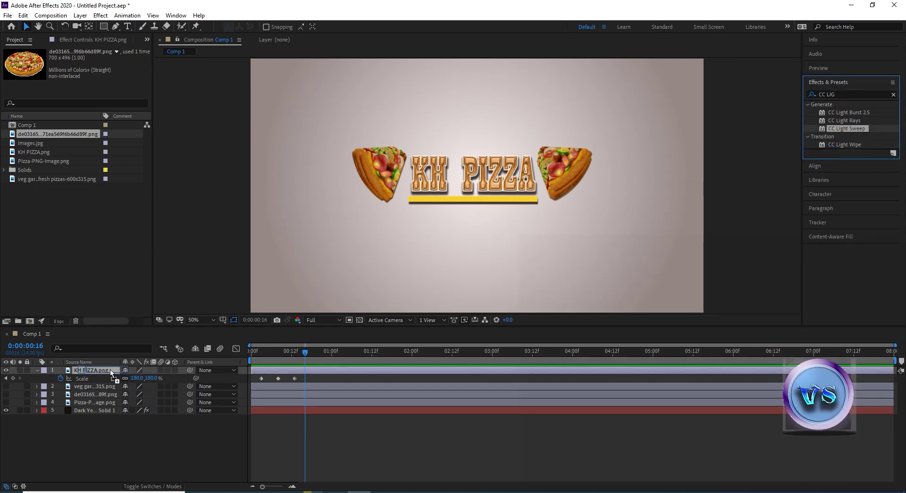
{"action": "key", "text": "Caps_Lock"}
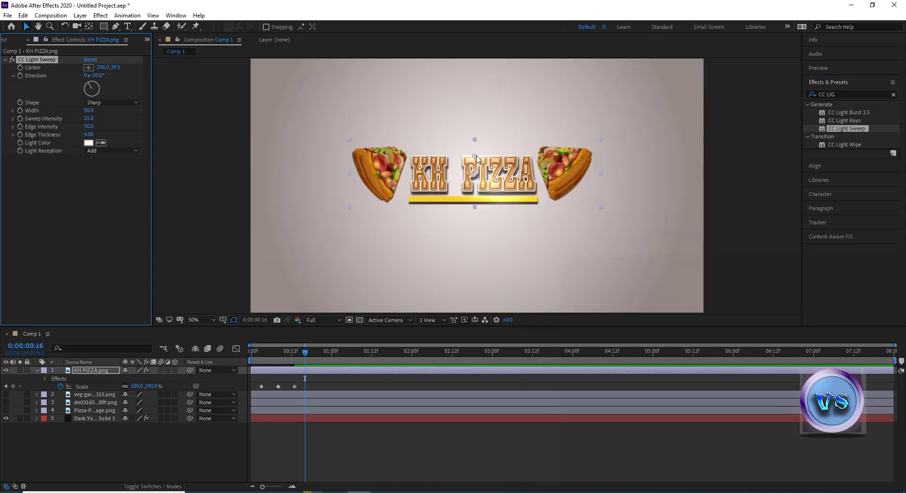
- Shift the light sweep's center toward the logo's left side and set its Sweep Intensity to 37
{"action": "left_click_drag", "start_coordinate": [471, 159], "coordinate": [444, 141]}
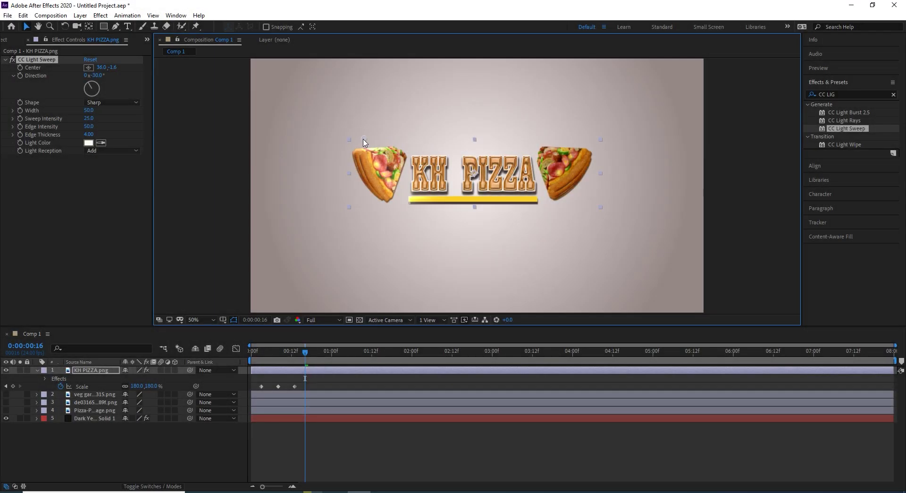
{"action": "left_click_drag", "start_coordinate": [368, 138], "coordinate": [405, 137]}
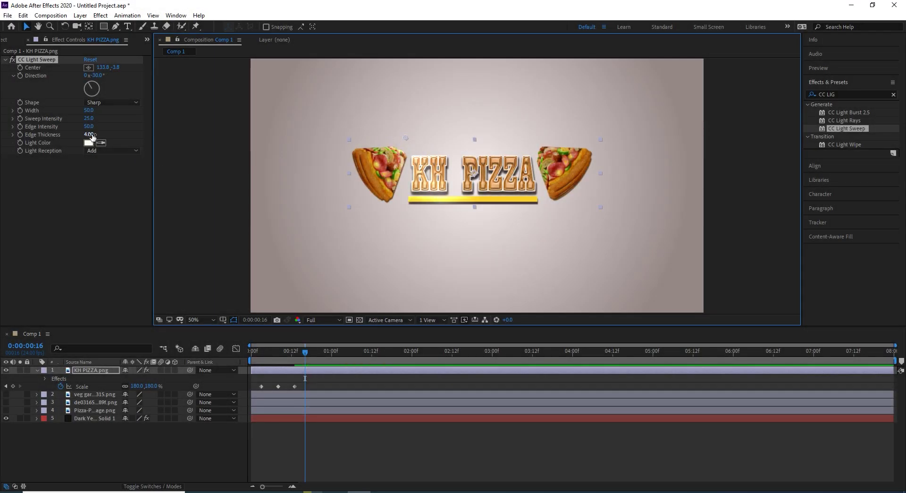
{"action": "left_click_drag", "start_coordinate": [90, 121], "coordinate": [97, 121]}
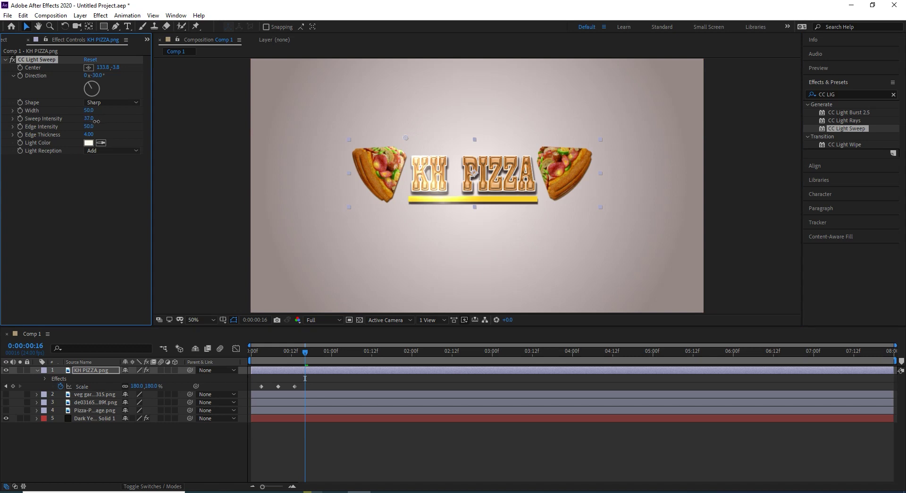
- Keyframe the light sweep's Center at 0:00:00:16 just outside the logo's upper-left corner, at about -26, 8
{"action": "left_click_drag", "start_coordinate": [405, 138], "coordinate": [348, 145]}
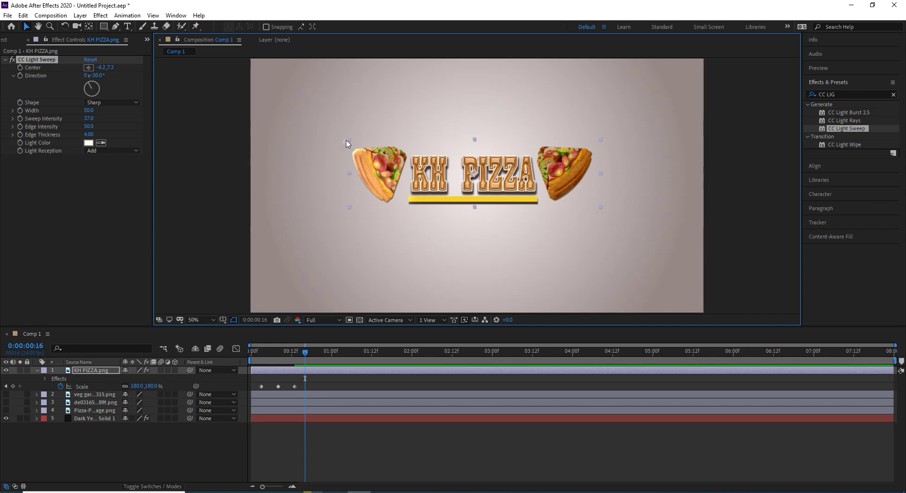
{"action": "left_click_drag", "start_coordinate": [347, 143], "coordinate": [346, 145]}
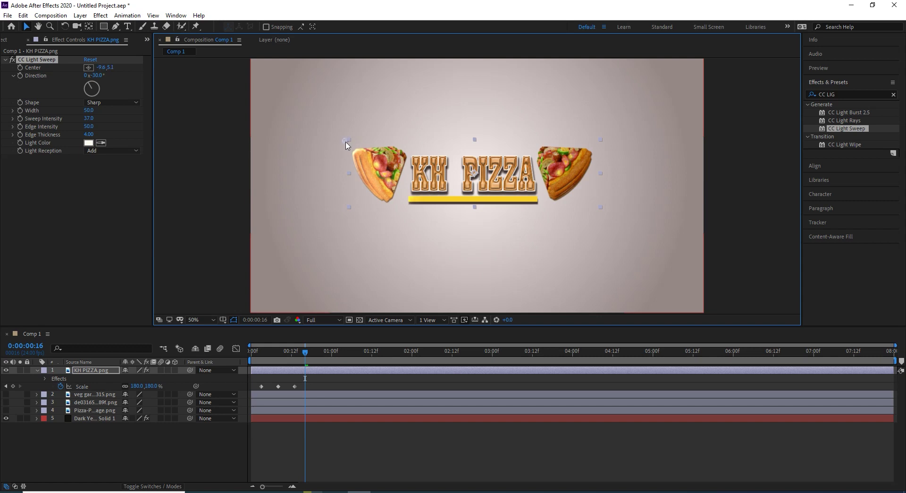
{"action": "left_click", "coordinate": [21, 68]}
{"action": "left_click_drag", "start_coordinate": [348, 142], "coordinate": [337, 142]}
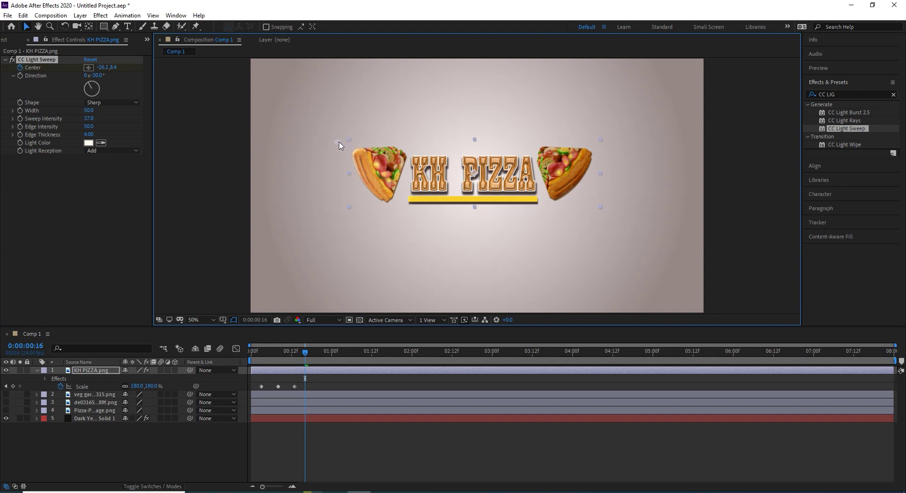
- Keyframe the light sweep's Center at 0:00:00:22 just beyond the logo's right edge, at about 609, 25
{"action": "mouse_move", "coordinate": [305, 351]}
{"action": "left_mouse_down"}
{"action": "mouse_move", "coordinate": [362, 354]}
{"action": "mouse_move", "coordinate": [305, 355]}
{"action": "left_mouse_up"}
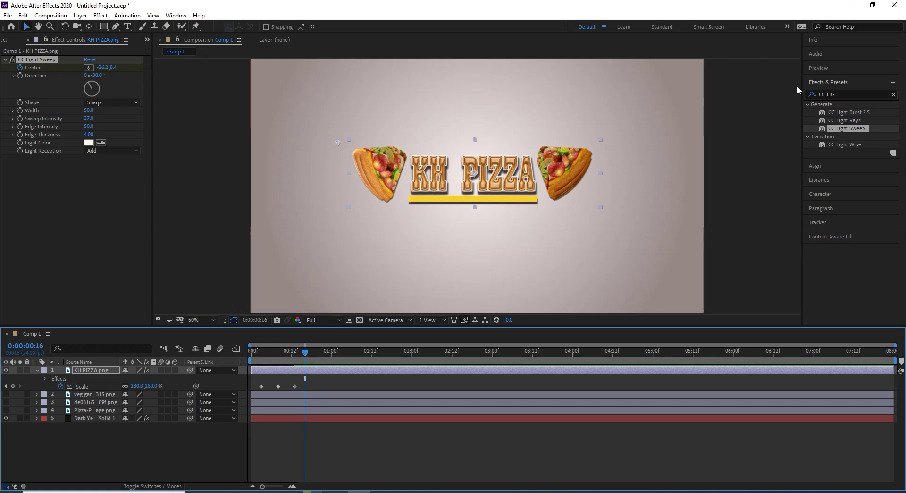
{"action": "left_click_drag", "start_coordinate": [313, 357], "coordinate": [326, 361]}
{"action": "left_click_drag", "start_coordinate": [337, 142], "coordinate": [607, 149]}
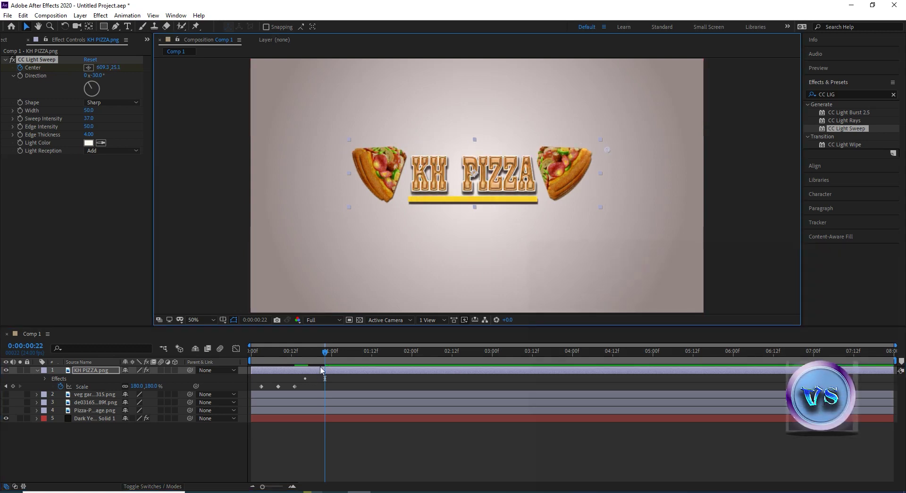
- Preview the logo animation with its light sweep from the start of the composition
{"action": "left_click_drag", "start_coordinate": [325, 355], "coordinate": [234, 345]}
{"action": "key", "text": "space"}
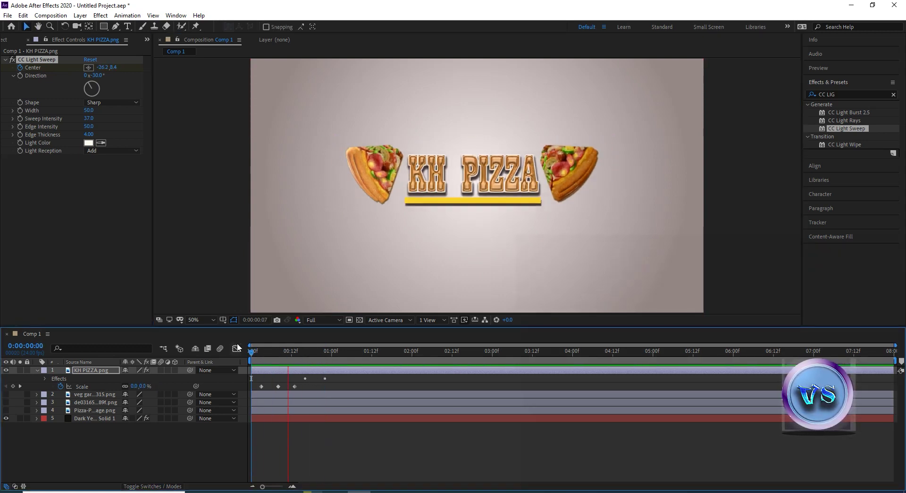
{"action": "left_click", "coordinate": [325, 380]}
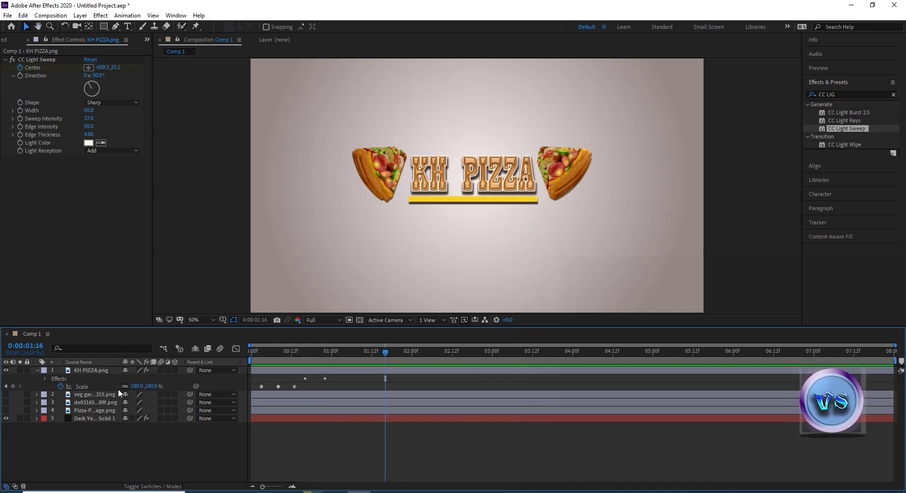
- Expand the KH PIZZA layer's CC Light Sweep properties and move the second Center keyframe to just past 0:00:01:00
{"action": "left_click", "coordinate": [38, 370]}
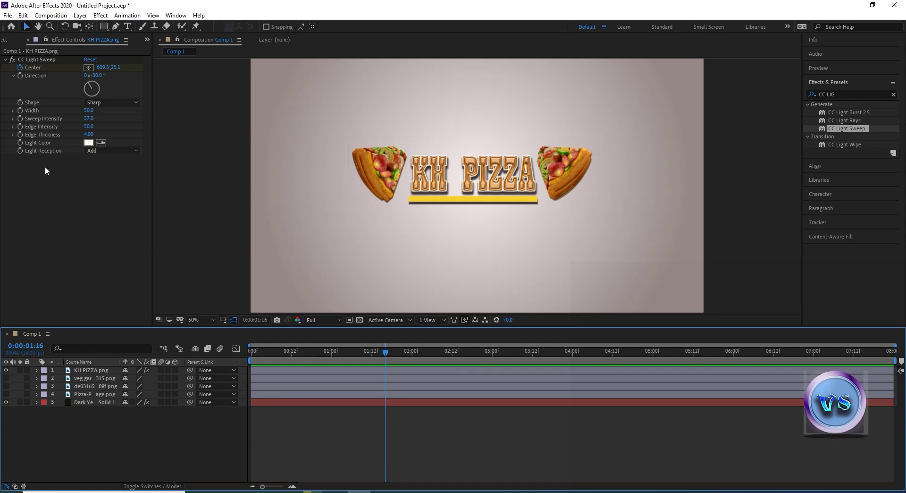
{"action": "left_click", "coordinate": [38, 370]}
{"action": "left_click", "coordinate": [46, 387]}
{"action": "left_click", "coordinate": [46, 386]}
{"action": "left_click", "coordinate": [45, 378]}
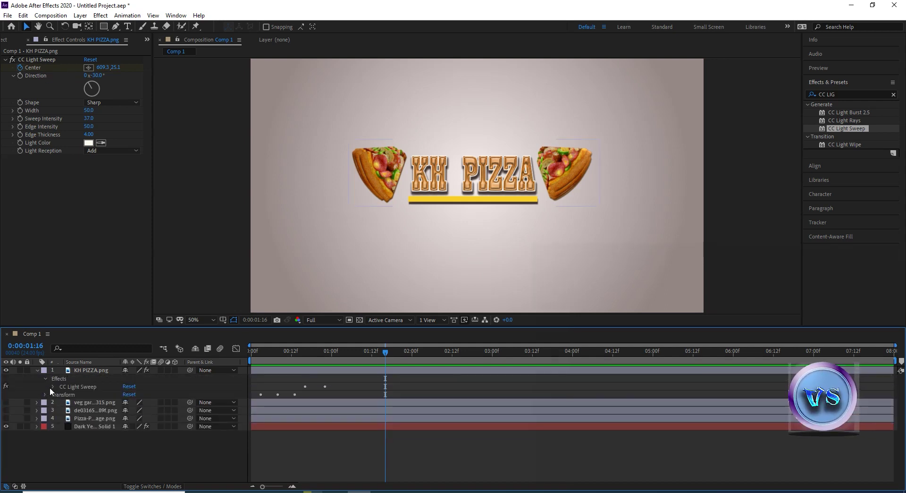
{"action": "left_click", "coordinate": [53, 386]}
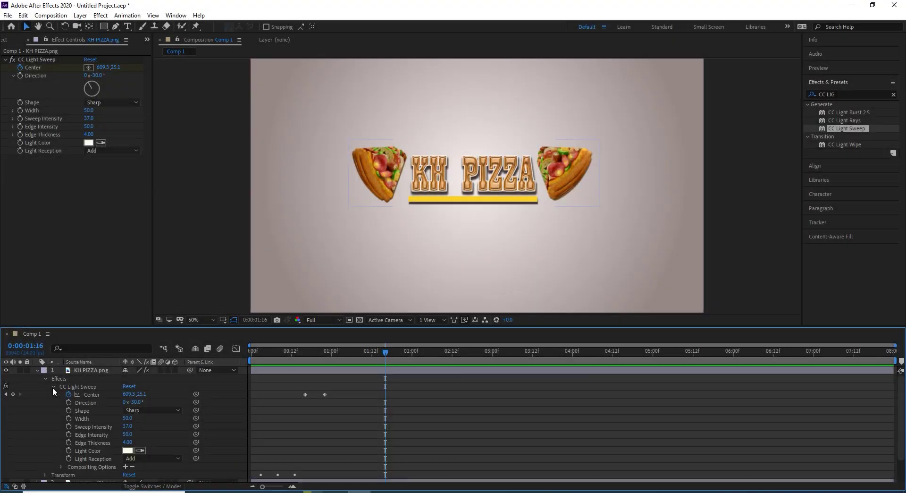
{"action": "scroll", "coordinate": [53, 387], "scroll_direction": "down", "scroll_amount": 3}
{"action": "scroll", "coordinate": [53, 387], "scroll_direction": "up", "scroll_amount": 3}
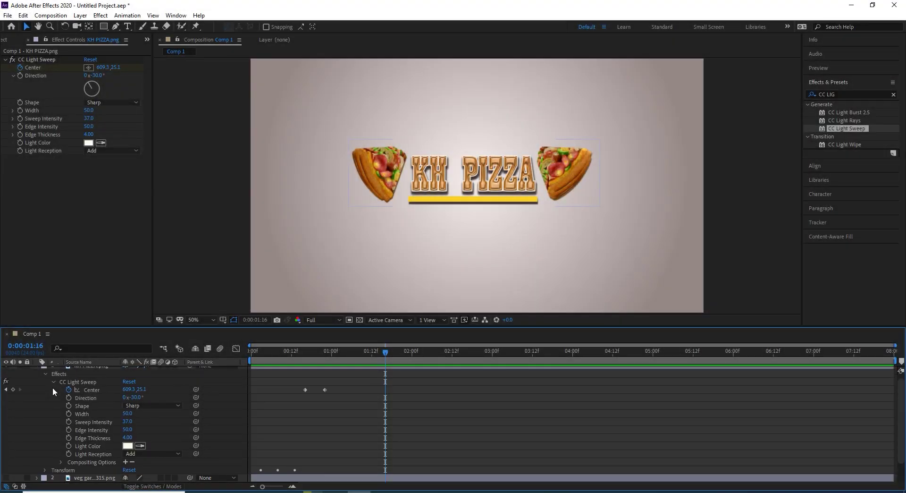
{"action": "left_click", "coordinate": [324, 390]}
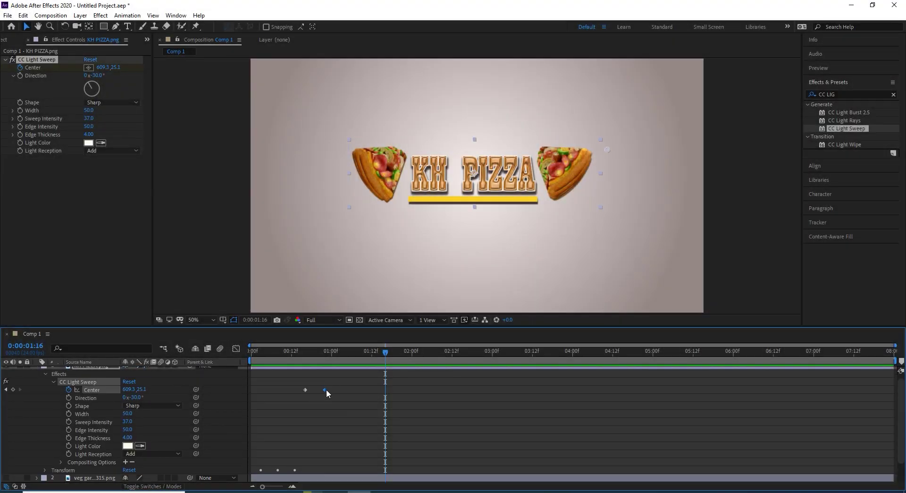
{"action": "left_click_drag", "start_coordinate": [326, 390], "coordinate": [344, 390]}
- Play back the retimed light sweep from the start and collapse the KH PIZZA layer's properties
{"action": "left_click_drag", "start_coordinate": [390, 352], "coordinate": [346, 392]}
{"action": "key", "text": "space"}
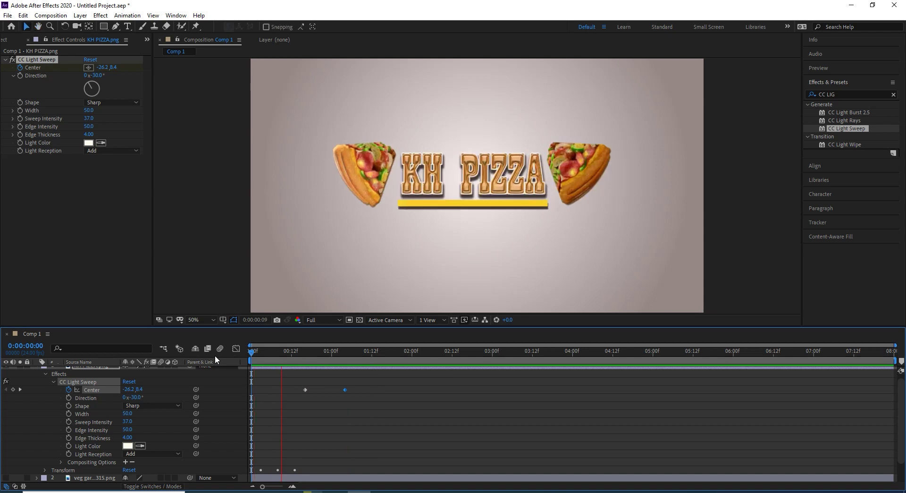
{"action": "key", "text": "space"}
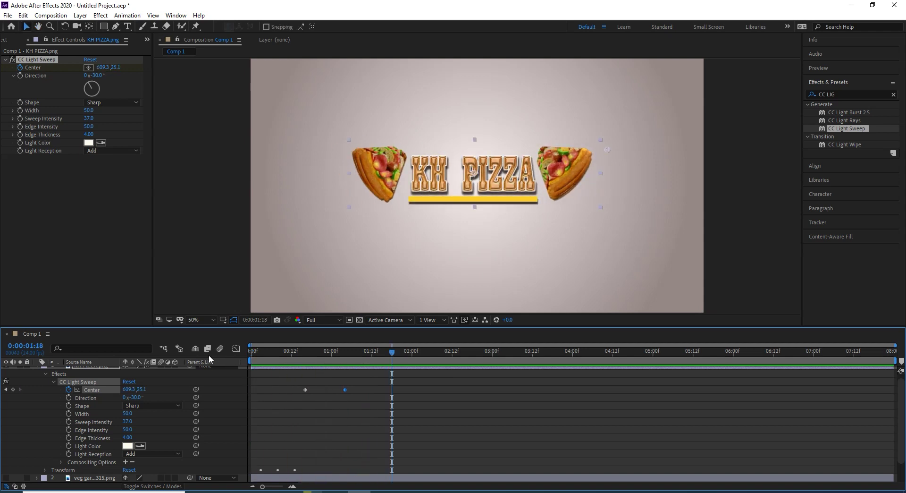
{"action": "left_click", "coordinate": [46, 373]}
{"action": "left_click", "coordinate": [38, 370]}
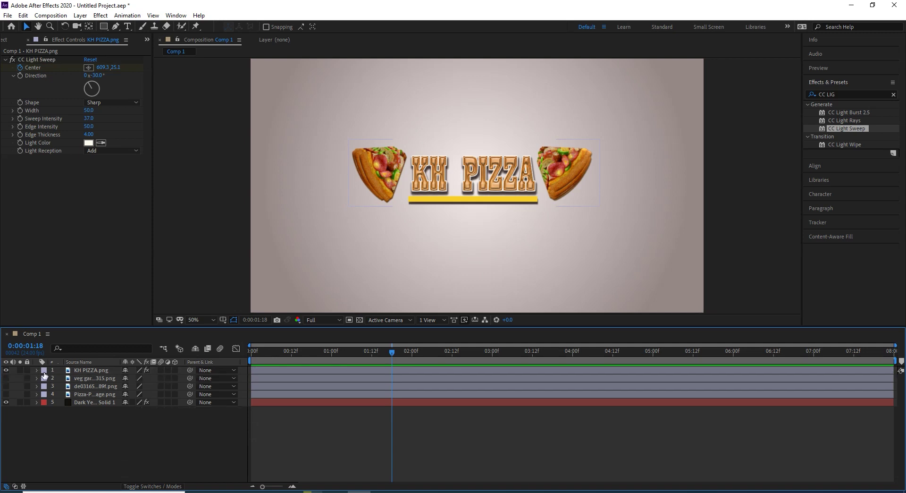
{"action": "key", "text": "space"}
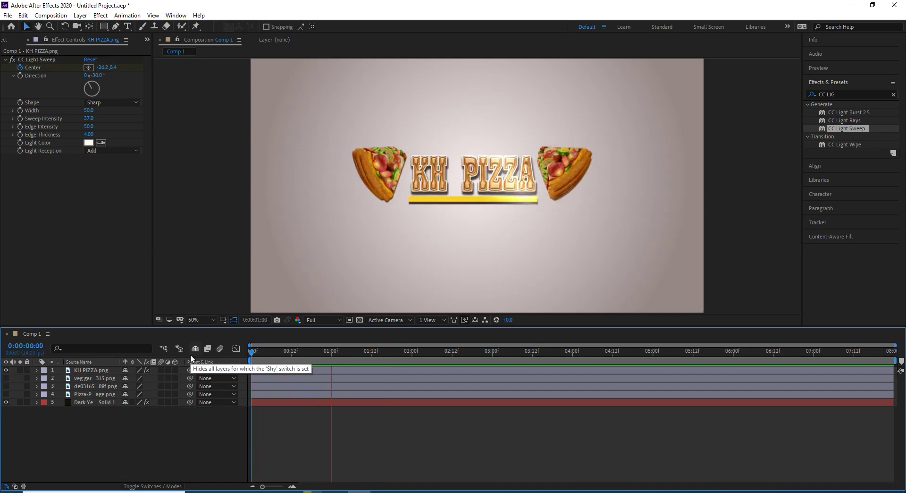
{"action": "key", "text": "space"}
- Reveal the KH PIZZA layer's Position property with the current time at 0:00:01:06
{"action": "left_click_drag", "start_coordinate": [397, 350], "coordinate": [354, 365]}
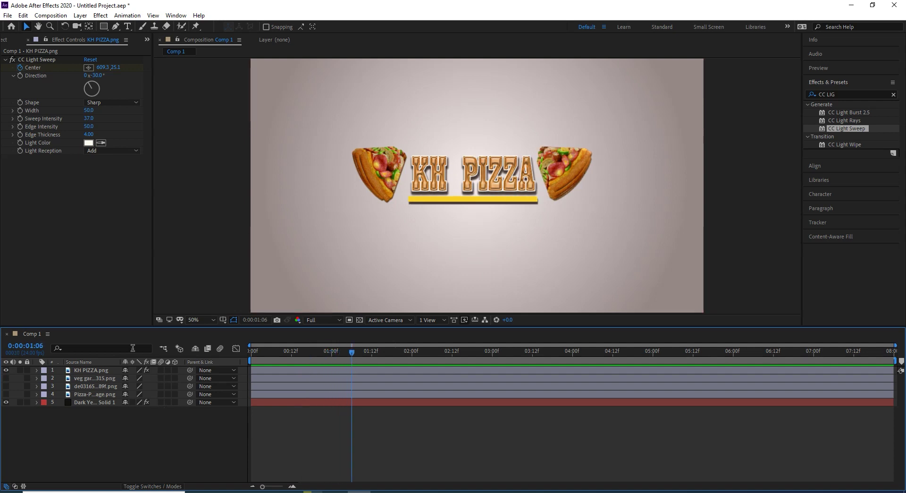
{"action": "left_click", "coordinate": [99, 372]}
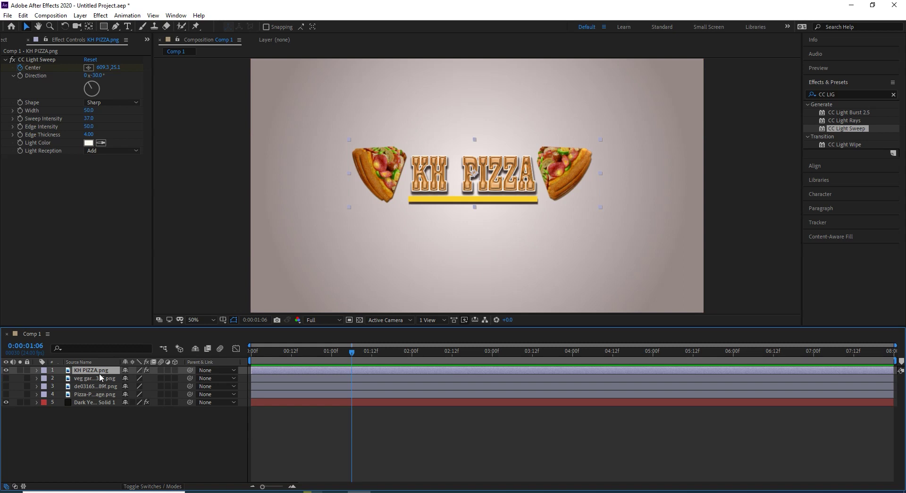
{"action": "key", "text": "p"}
{"action": "left_click", "coordinate": [60, 378]}
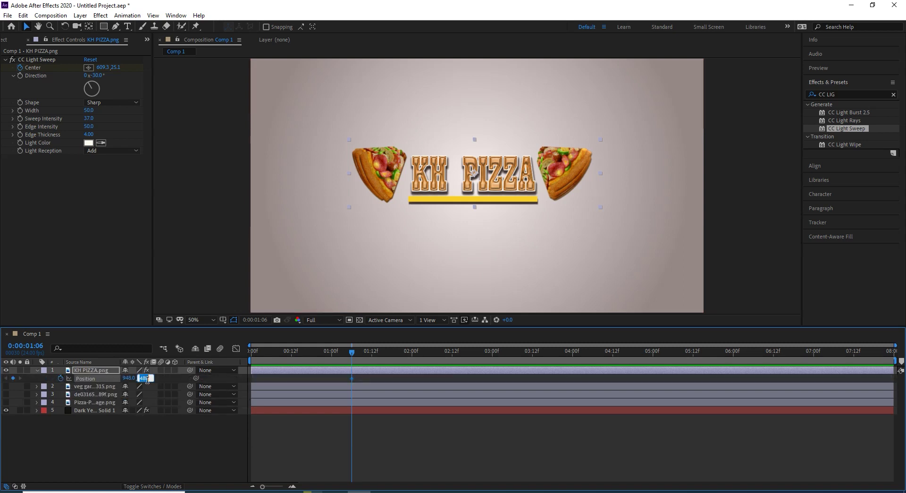
{"action": "left_click_drag", "start_coordinate": [127, 378], "coordinate": [127, 381]}
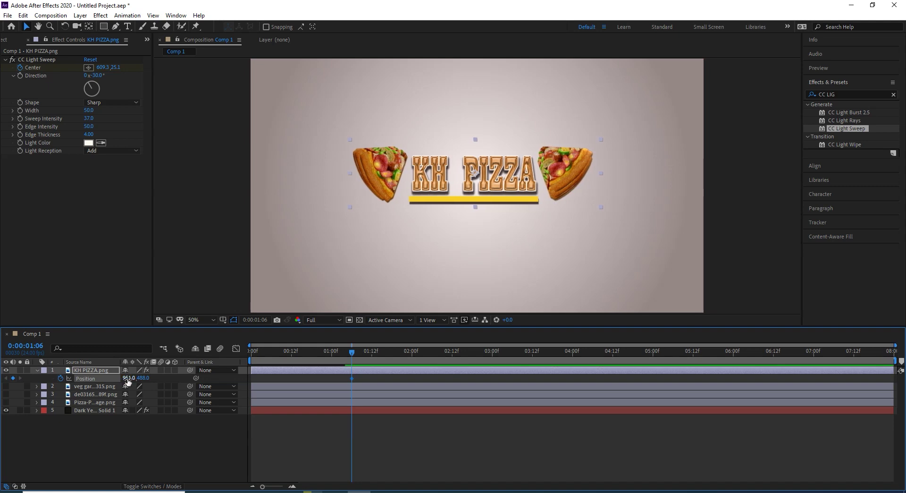
{"action": "key", "text": "ctrl+z"}
{"action": "key", "text": "ctrl+z"}
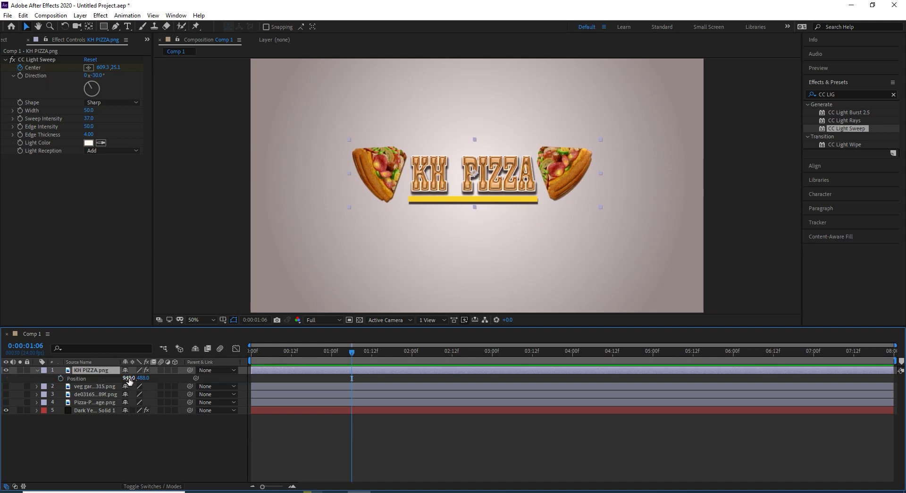
- Lower the KH PIZZA logo by setting its vertical position to 530
{"action": "left_click_drag", "start_coordinate": [141, 378], "coordinate": [154, 378]}
{"action": "left_click_drag", "start_coordinate": [160, 379], "coordinate": [160, 380]}
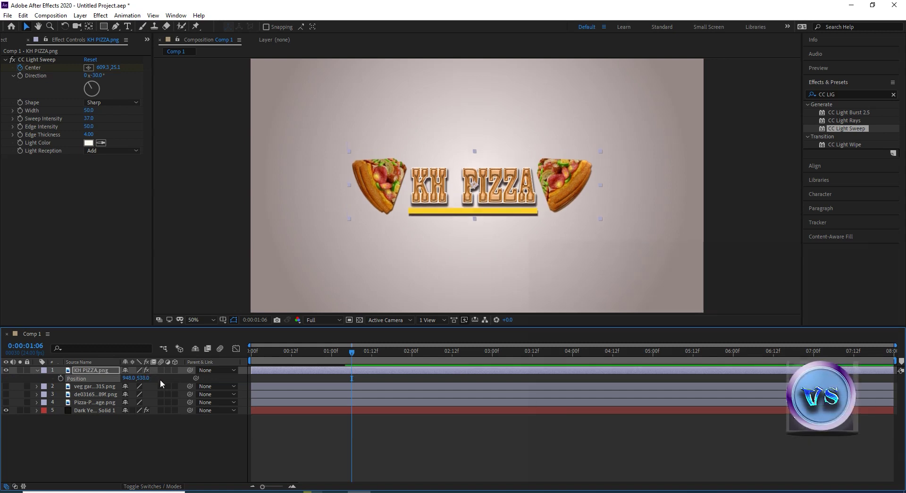
- Keyframe the KH PIZZA logo's vertical position at 537 at 0:00:01:06 and at 275 at 0:00:01:12
{"action": "mouse_move", "coordinate": [160, 378]}
{"action": "left_mouse_down"}
{"action": "mouse_move", "coordinate": [150, 379]}
{"action": "mouse_move", "coordinate": [165, 378]}
{"action": "left_mouse_up"}
{"action": "left_click", "coordinate": [60, 378]}
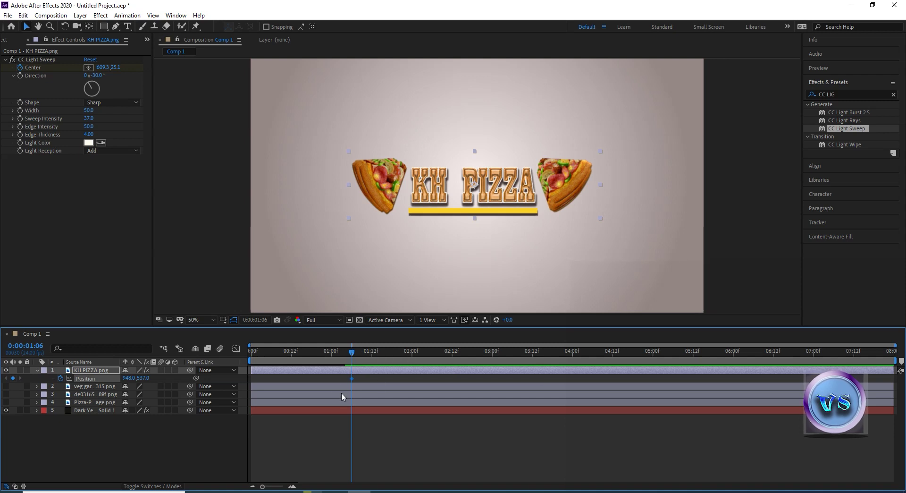
{"action": "left_click_drag", "start_coordinate": [352, 352], "coordinate": [371, 356]}
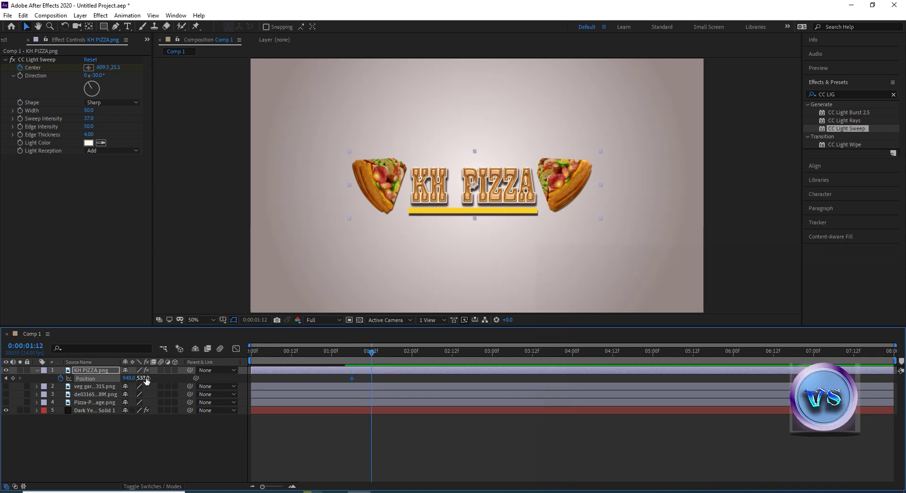
{"action": "left_click_drag", "start_coordinate": [146, 379], "coordinate": [28, 372]}
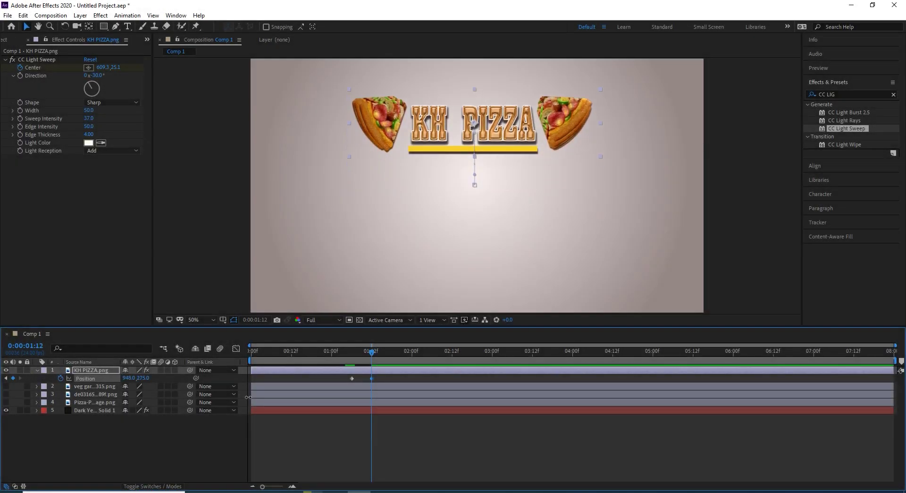
- Play back the move and rework the logo's vertical Position keyframes to 444 at 0:00:01:06, 525 at 0:00:01:09 and 327 at 0:00:01:12
{"action": "key", "text": "space"}
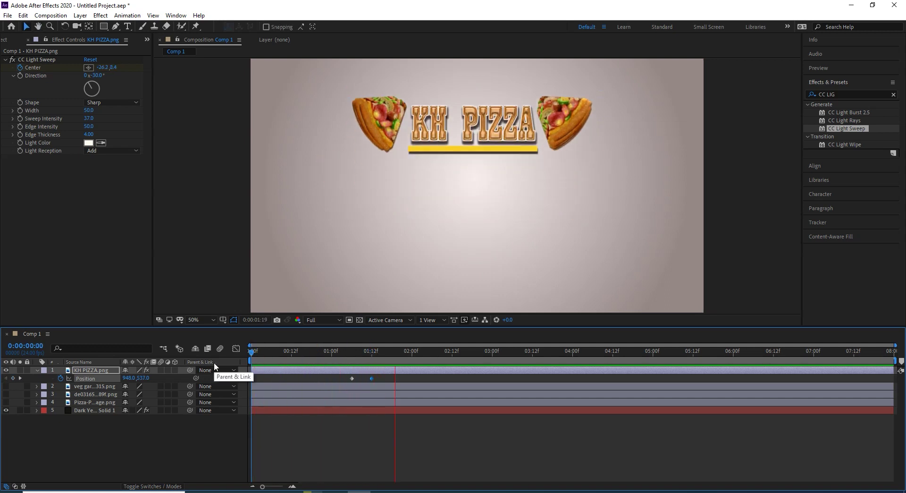
{"action": "left_click", "coordinate": [443, 352]}
{"action": "left_click_drag", "start_coordinate": [443, 352], "coordinate": [363, 358]}
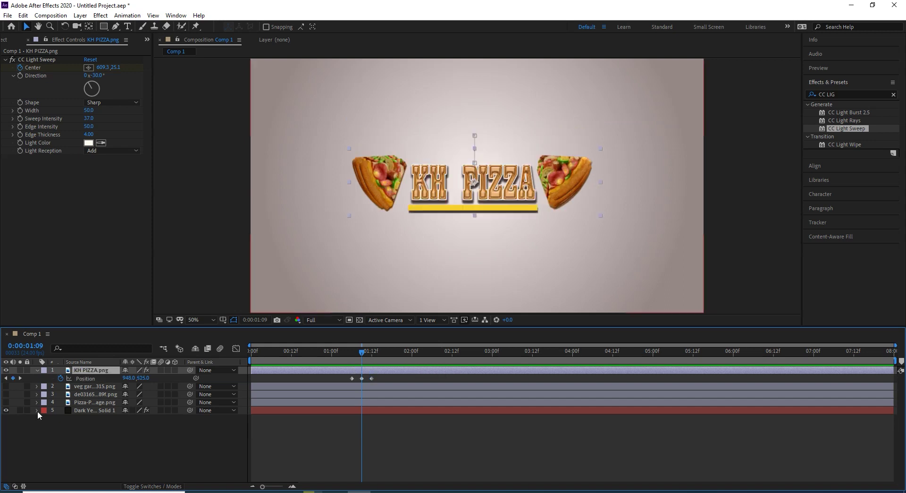
- Create a null object and place it directly below the KH PIZZA layer in the layer stack
{"action": "right_click", "coordinate": [94, 436]}
{"action": "mouse_move", "coordinate": [127, 333]}
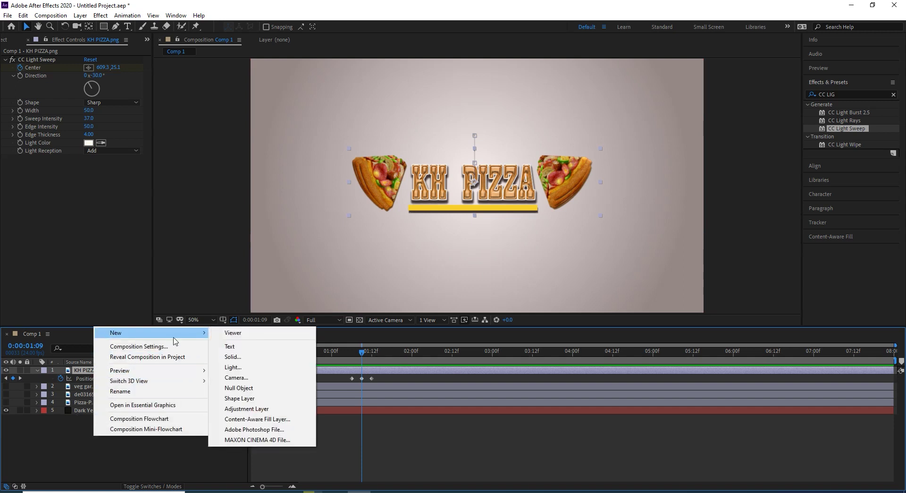
{"action": "left_click", "coordinate": [238, 388]}
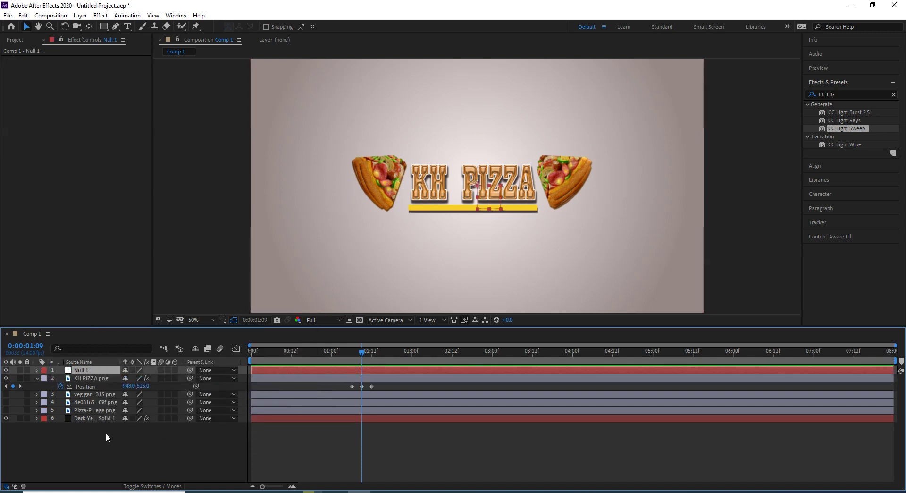
{"action": "left_click_drag", "start_coordinate": [92, 373], "coordinate": [91, 401]}
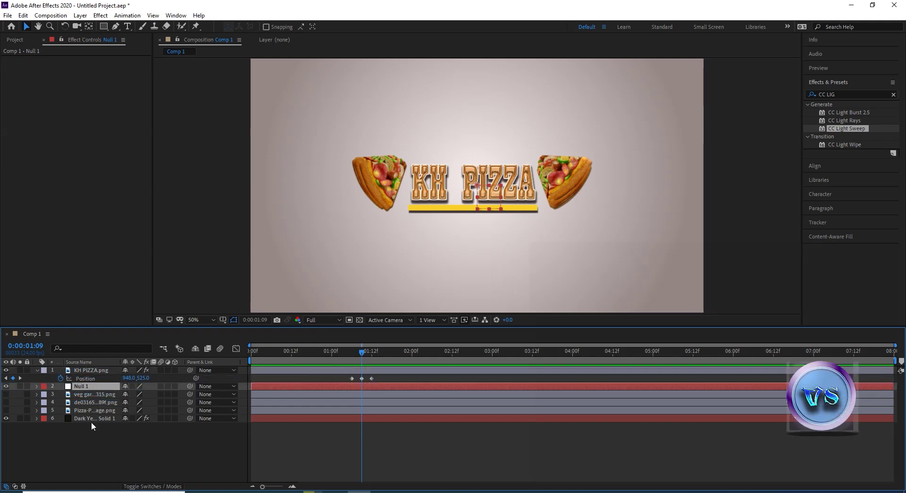
- Parent the three pizza picture layers to Null 1 and make all three visible
{"action": "left_click", "coordinate": [103, 409]}
{"action": "left_click", "coordinate": [101, 402], "text": "ctrl"}
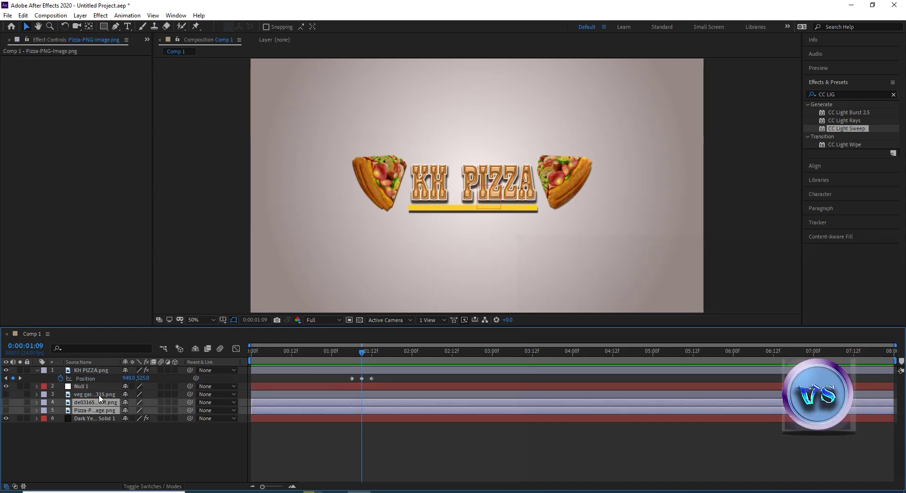
{"action": "left_click", "coordinate": [100, 395], "text": "ctrl"}
{"action": "left_click_drag", "start_coordinate": [190, 394], "coordinate": [85, 386]}
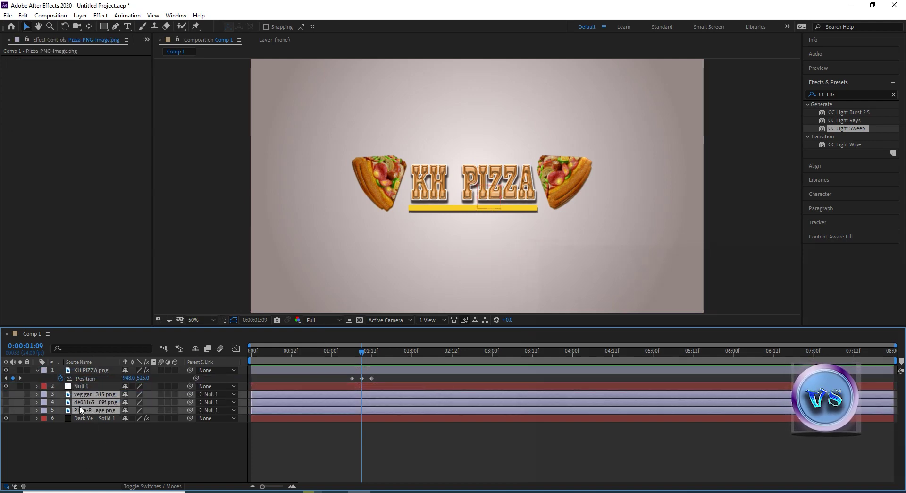
{"action": "left_click", "coordinate": [68, 448]}
{"action": "left_click_drag", "start_coordinate": [6, 394], "coordinate": [7, 402]}
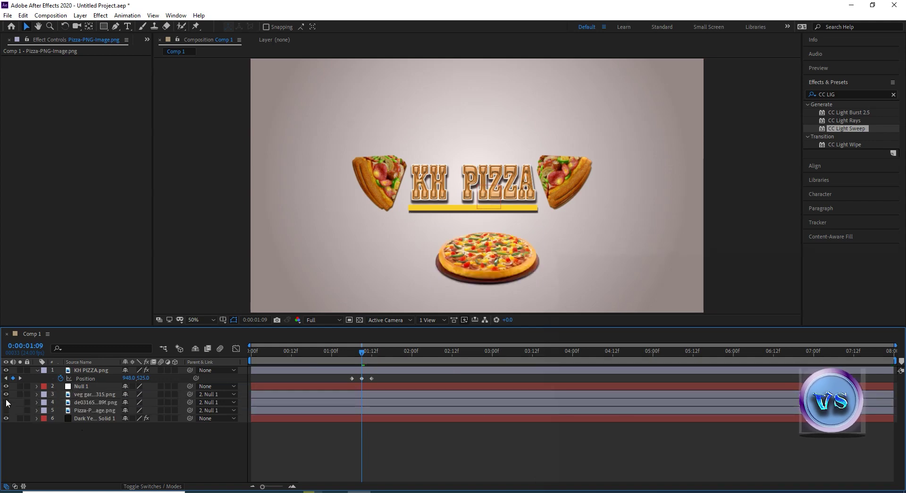
{"action": "left_click", "coordinate": [6, 411]}
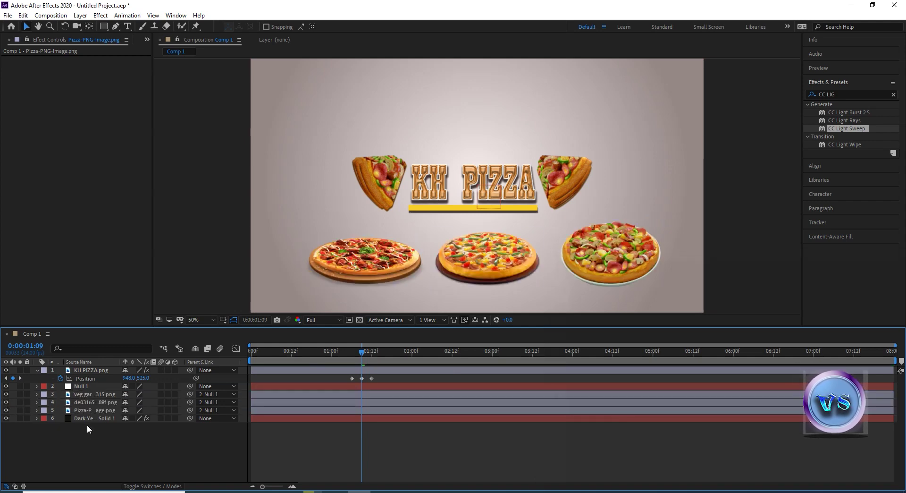
- Scale the leftmost pizza picture to 72% and shift it further toward the composition's left edge
{"action": "left_click", "coordinate": [330, 281]}
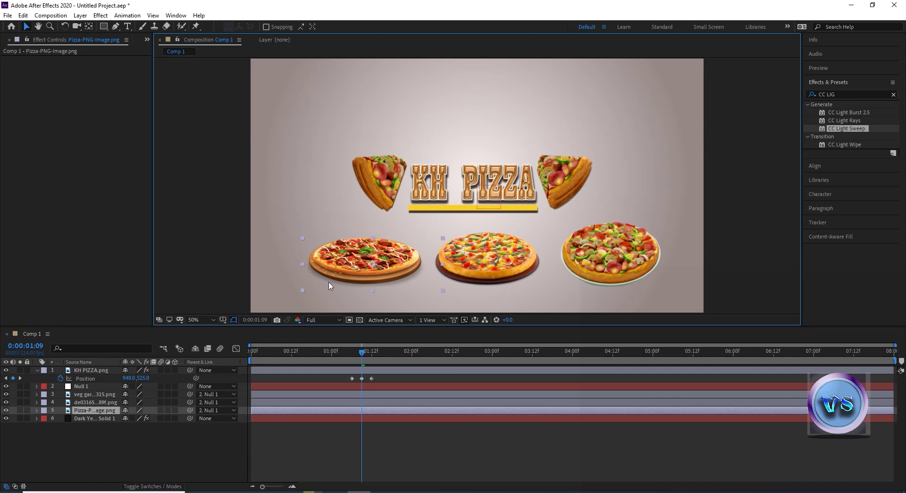
{"action": "key", "text": "s"}
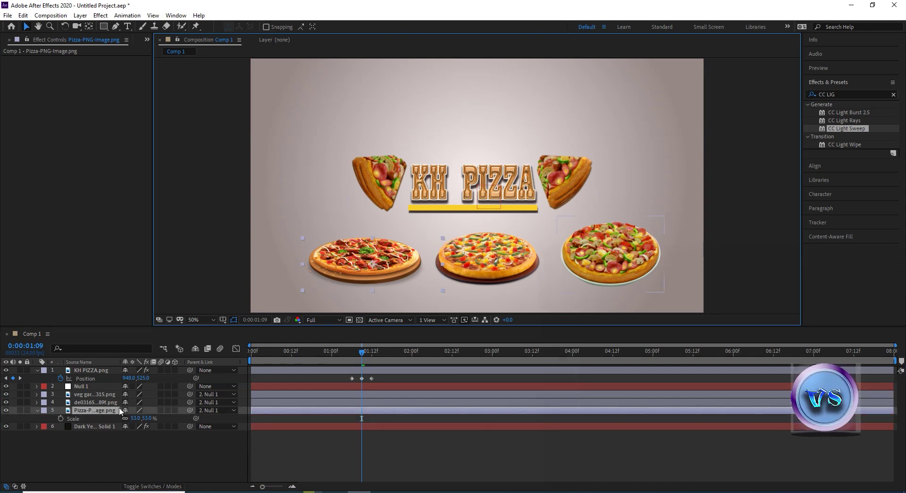
{"action": "left_click_drag", "start_coordinate": [144, 419], "coordinate": [323, 272]}
{"action": "key", "text": "shift+Left"}
{"action": "key", "text": "shift+Up"}
{"action": "key", "text": "shift+Left"}
{"action": "key", "text": "shift+Up"}
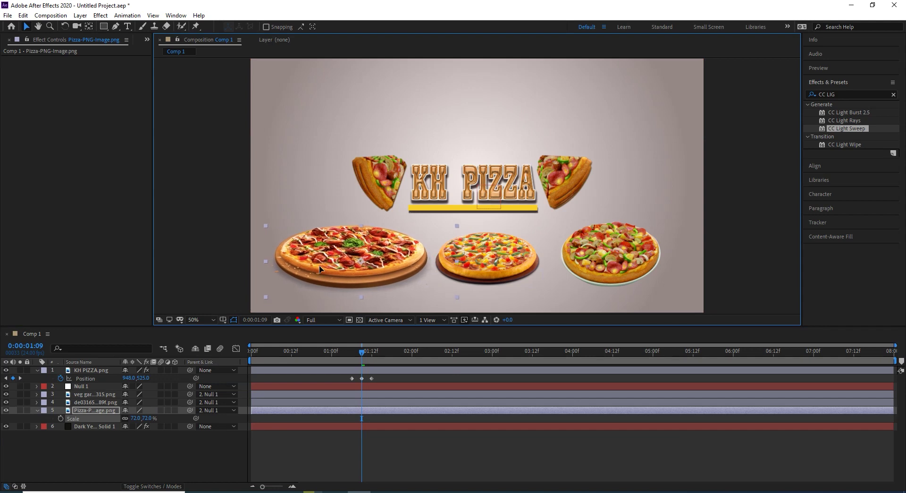
- Scale the middle pizza picture to 100% and reposition it between the other two pizzas
{"action": "left_click", "coordinate": [442, 272]}
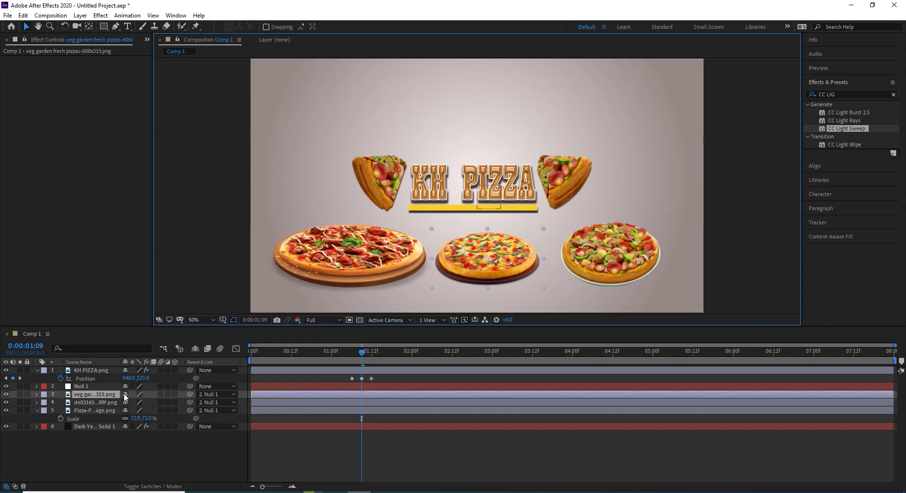
{"action": "key", "text": "s"}
{"action": "mouse_move", "coordinate": [138, 402]}
{"action": "left_mouse_down"}
{"action": "mouse_move", "coordinate": [175, 402]}
{"action": "mouse_move", "coordinate": [156, 402]}
{"action": "left_mouse_up"}
{"action": "left_click_drag", "start_coordinate": [482, 272], "coordinate": [493, 268]}
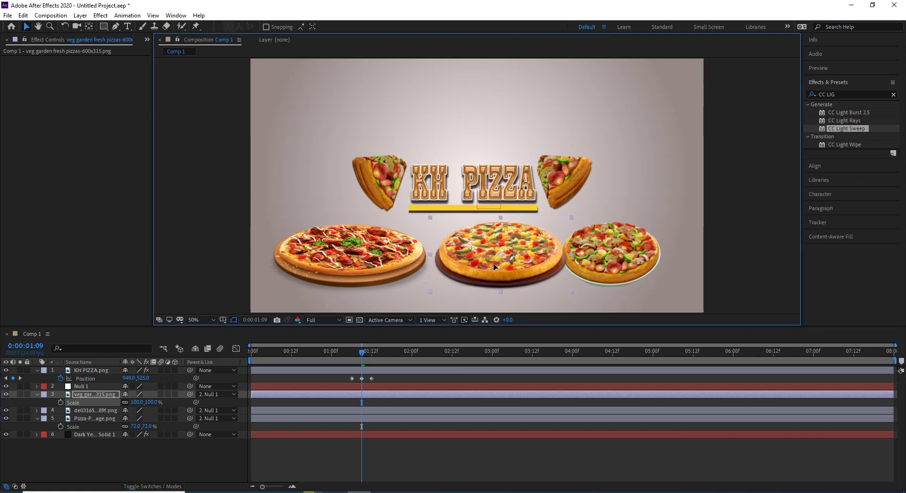
- Scale the rightmost pizza picture to 79% and move it clear of the middle pizza
{"action": "left_click", "coordinate": [636, 266]}
{"action": "key", "text": "s"}
{"action": "left_click_drag", "start_coordinate": [136, 418], "coordinate": [147, 418]}
{"action": "left_click_drag", "start_coordinate": [587, 277], "coordinate": [612, 271]}
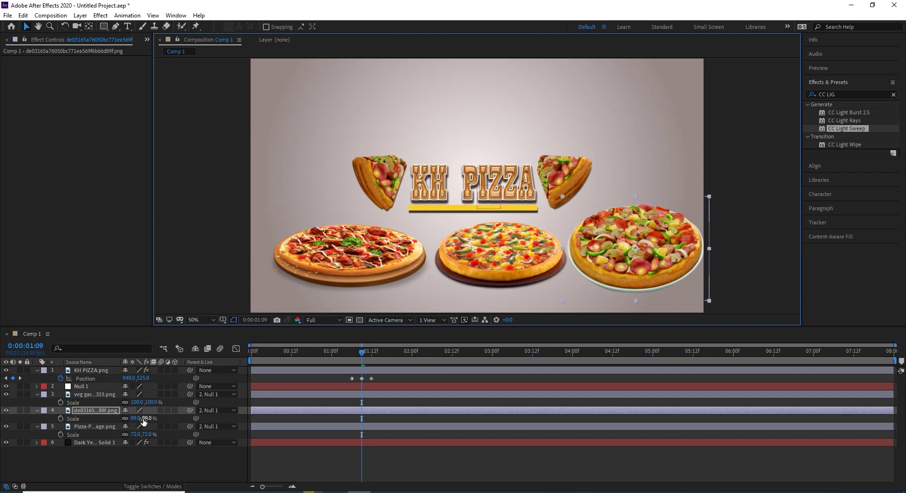
{"action": "left_click_drag", "start_coordinate": [143, 418], "coordinate": [139, 419]}
- Fine-tune the spacing of the three pizzas by shifting each slightly to the left
{"action": "left_click_drag", "start_coordinate": [348, 254], "coordinate": [340, 256]}
{"action": "left_click_drag", "start_coordinate": [484, 261], "coordinate": [479, 262]}
{"action": "left_click_drag", "start_coordinate": [651, 264], "coordinate": [648, 265]}
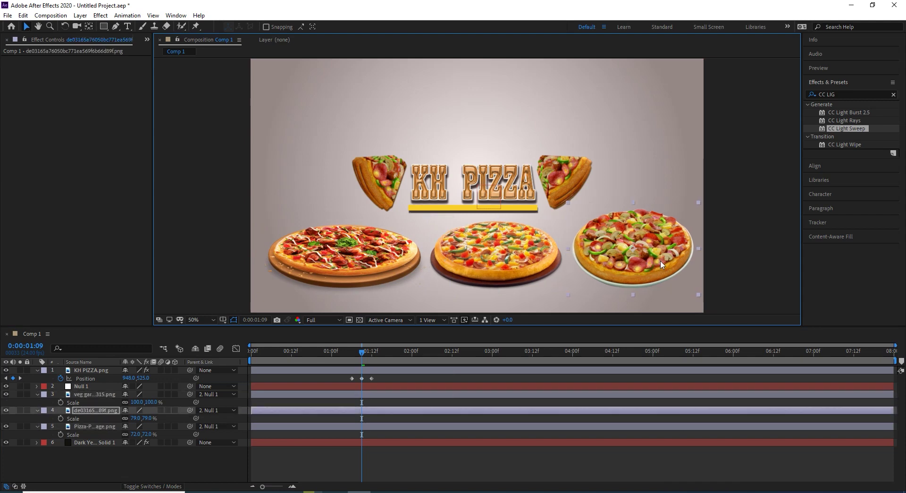
- At 0:00:01:09, move the pizzas below the frame by setting Null 1's vertical position to 1043, and add a Position keyframe
{"action": "left_click_drag", "start_coordinate": [364, 350], "coordinate": [205, 353]}
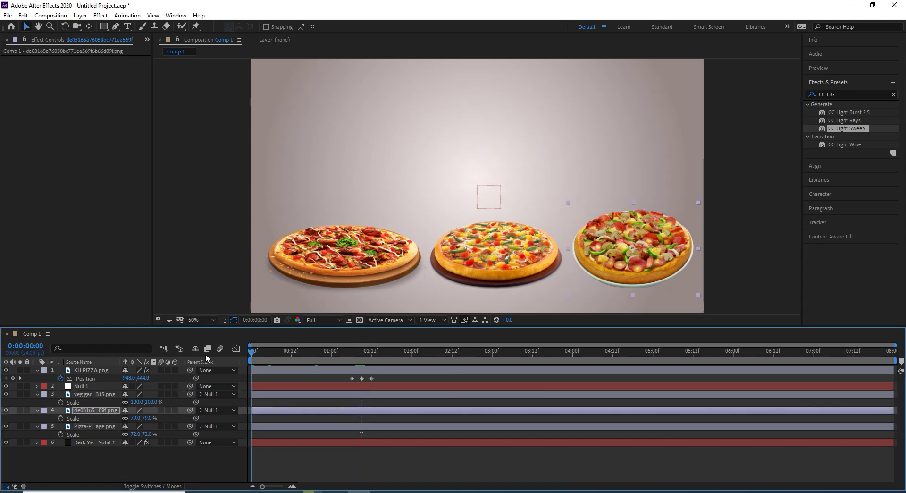
{"action": "left_click", "coordinate": [366, 353]}
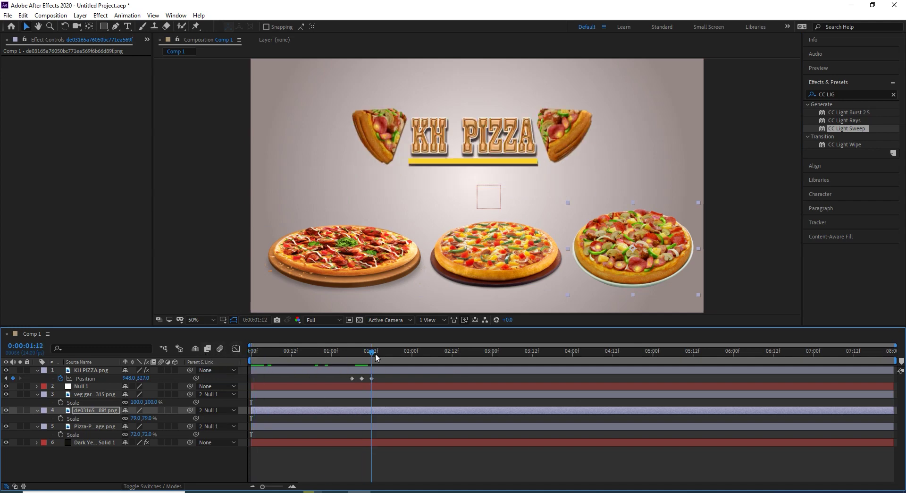
{"action": "left_click", "coordinate": [364, 352]}
{"action": "left_click", "coordinate": [93, 386]}
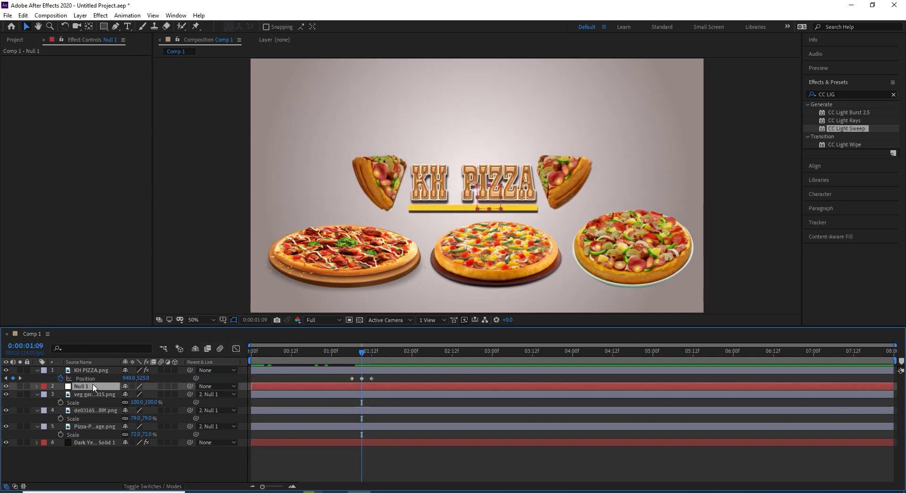
{"action": "key", "text": "p"}
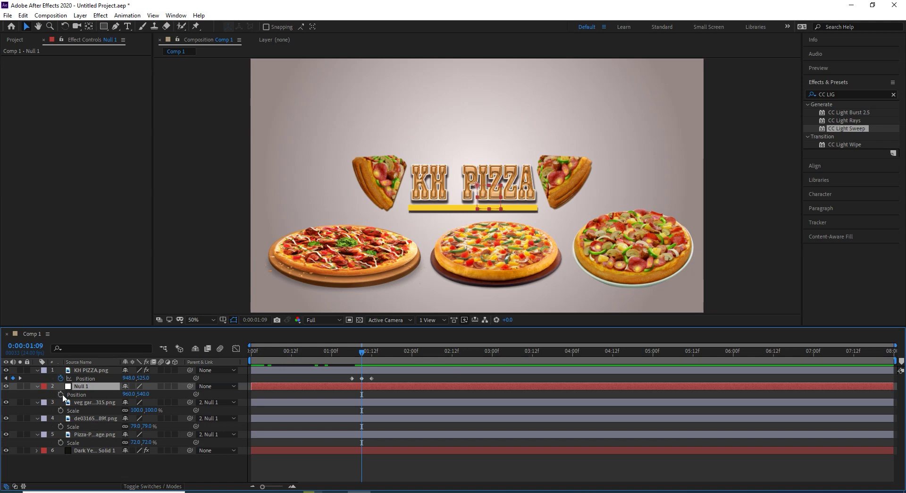
{"action": "left_click_drag", "start_coordinate": [143, 396], "coordinate": [378, 396]}
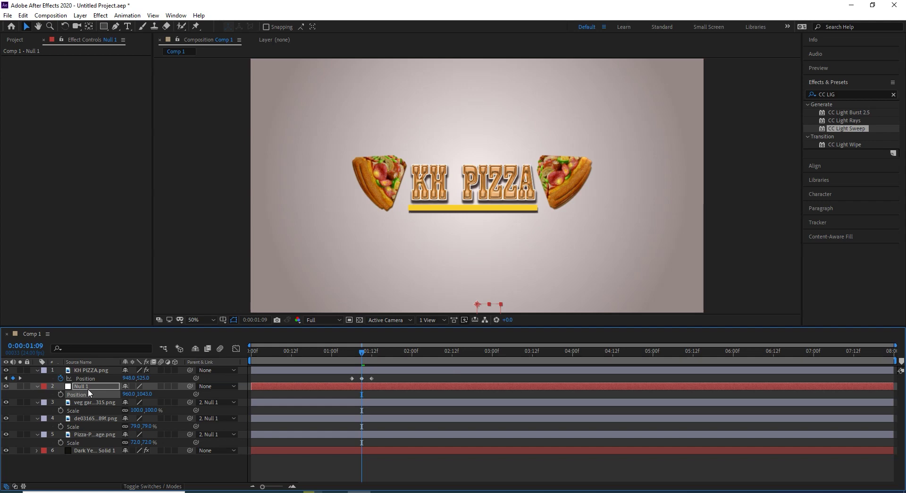
{"action": "left_click", "coordinate": [61, 395]}
- Add a Null 1 Position keyframe at 0:00:01:12 with vertical value 454 and play back the animation from the start
{"action": "left_click_drag", "start_coordinate": [362, 353], "coordinate": [369, 354]}
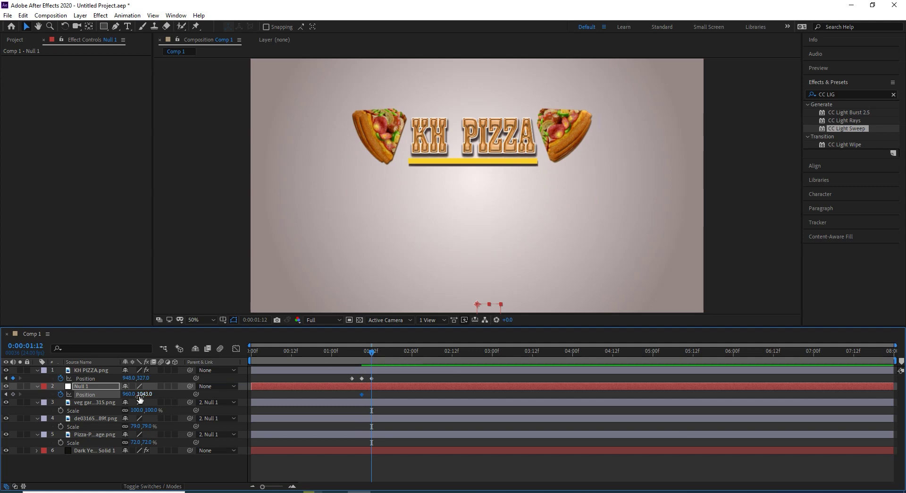
{"action": "left_click_drag", "start_coordinate": [140, 399], "coordinate": [2, 265]}
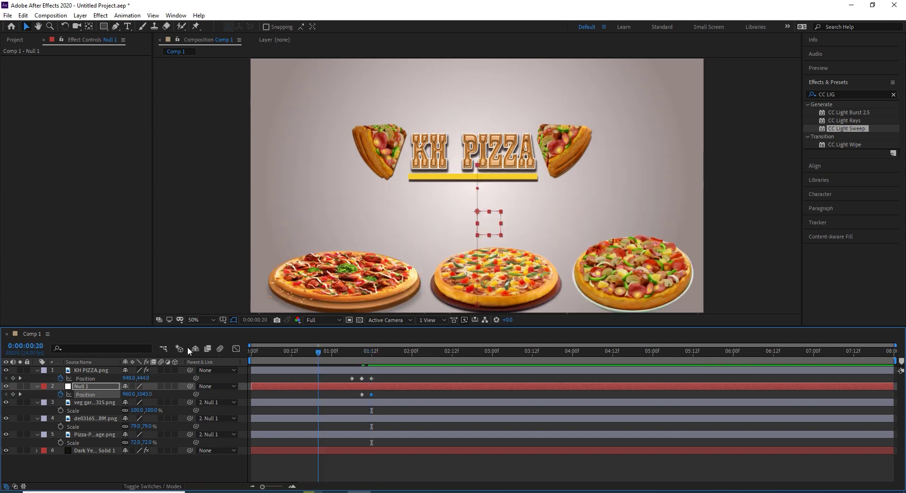
{"action": "key", "text": "Home"}
{"action": "key", "text": "space"}
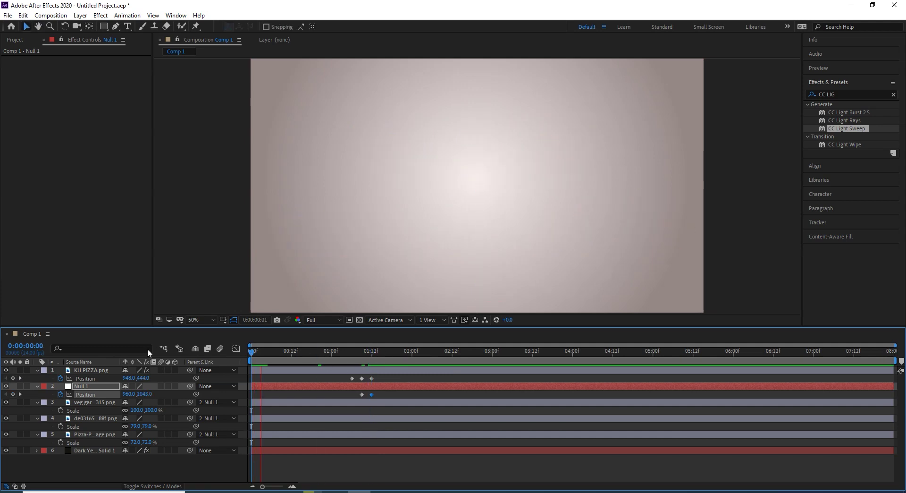
{"action": "key", "text": "space"}
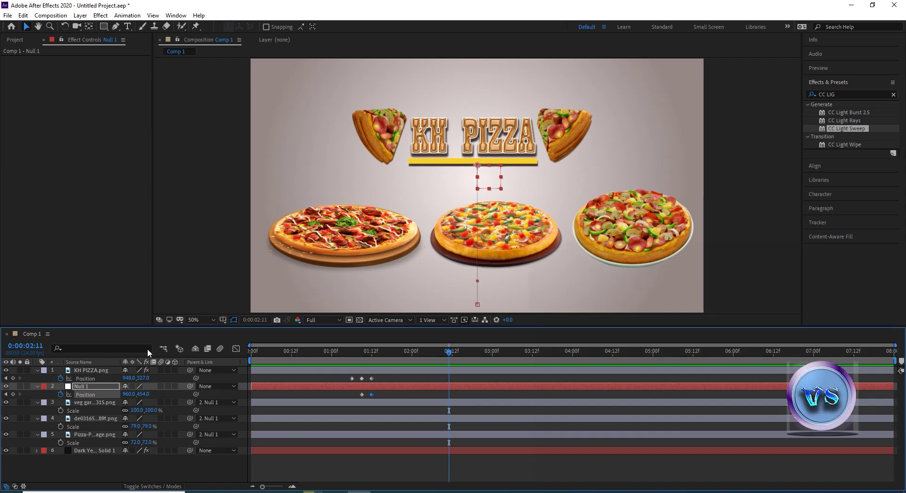
- Collapse the revealed properties of all layers and clear the selection
{"action": "left_click_drag", "start_coordinate": [92, 469], "coordinate": [66, 380]}
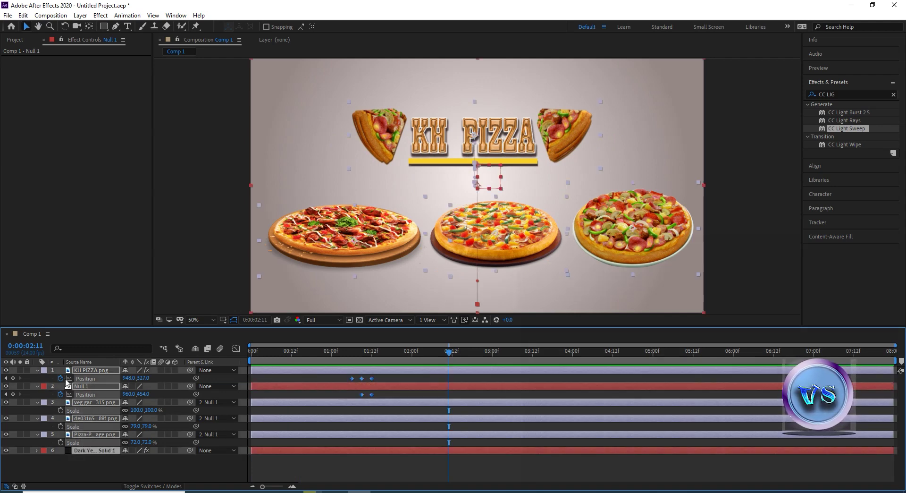
{"action": "key", "text": "u"}
{"action": "key", "text": "u"}
{"action": "left_click", "coordinate": [88, 433]}
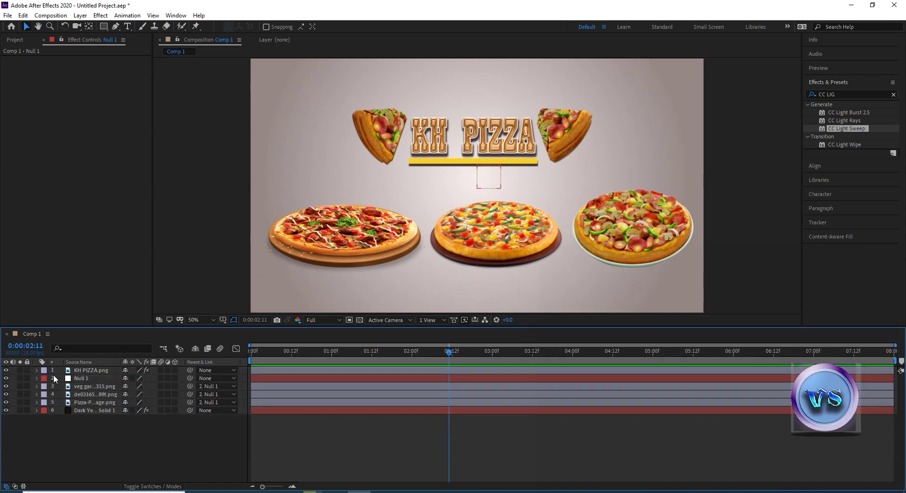
- Create an adjustment layer above the KH PIZZA layer
{"action": "left_click", "coordinate": [88, 370]}
{"action": "right_click", "coordinate": [88, 429]}
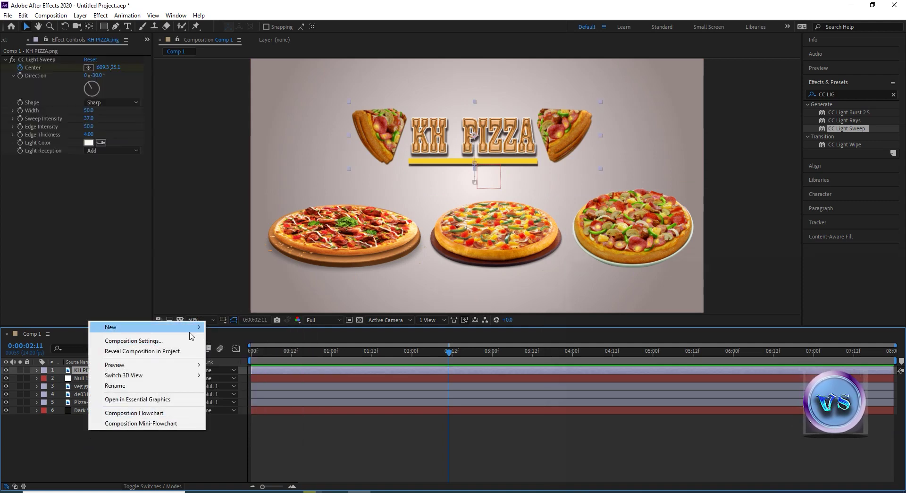
{"action": "mouse_move", "coordinate": [183, 330]}
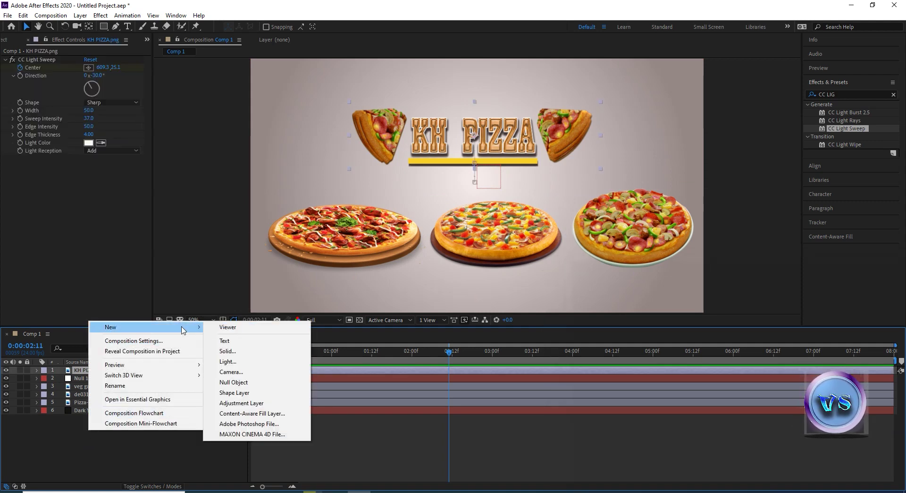
{"action": "left_click", "coordinate": [234, 404]}
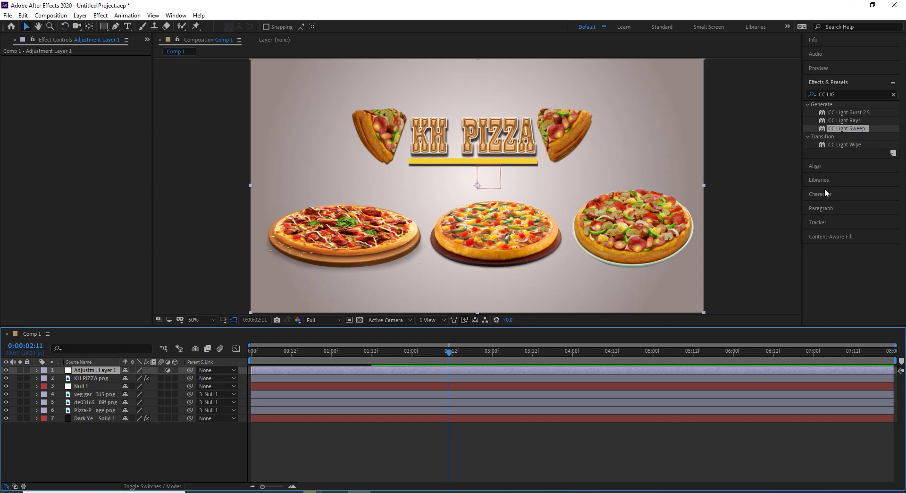
- Find the Fast Box Blur effect and apply it to the adjustment layer
{"action": "left_click", "coordinate": [839, 94]}
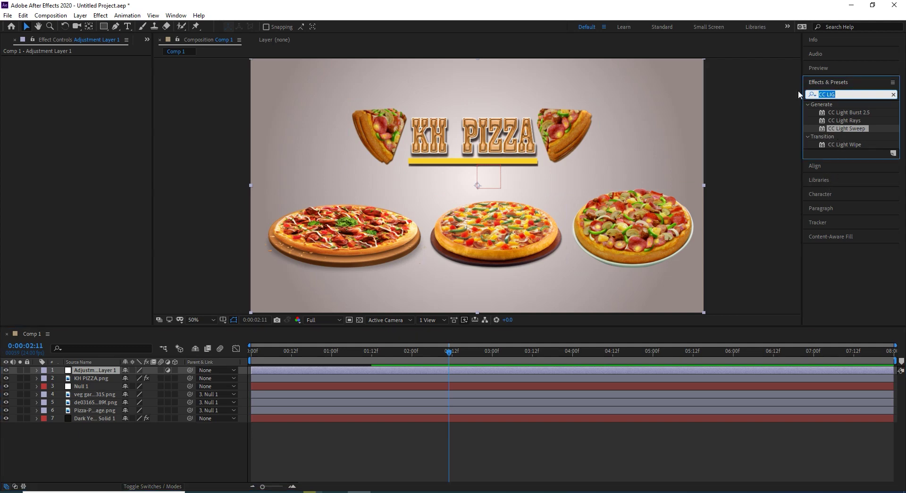
{"action": "type", "text": "fast"}
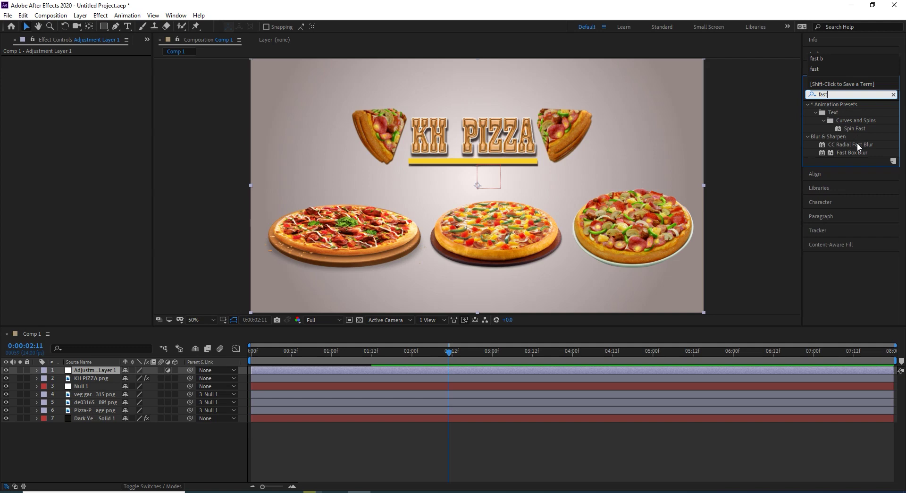
{"action": "left_click_drag", "start_coordinate": [849, 154], "coordinate": [90, 373]}
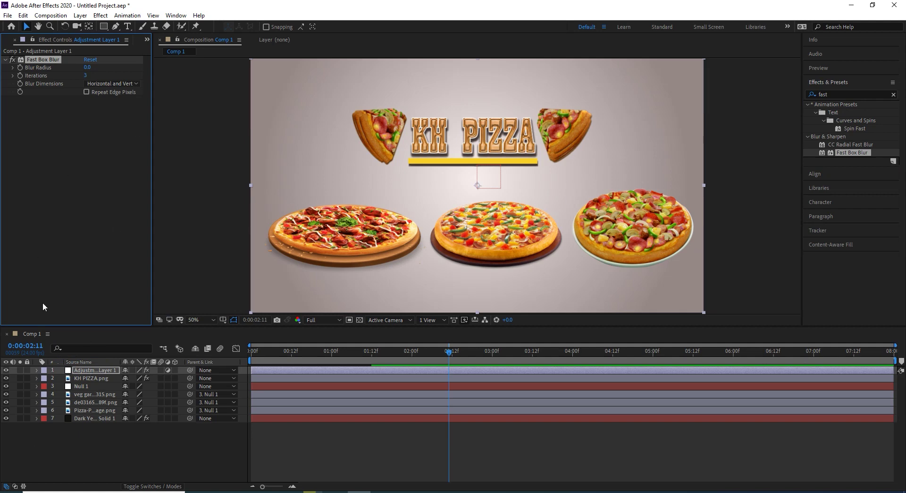
- Reveal the adjustment layer's Fast Box Blur properties and add a Blur Radius keyframe at 0:00:02:11
{"action": "left_click", "coordinate": [37, 370]}
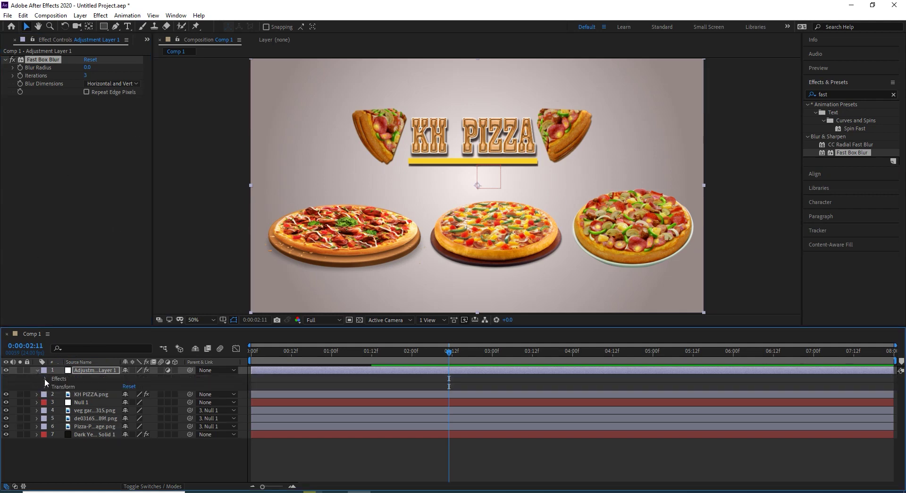
{"action": "left_click", "coordinate": [45, 378]}
{"action": "left_click", "coordinate": [52, 387]}
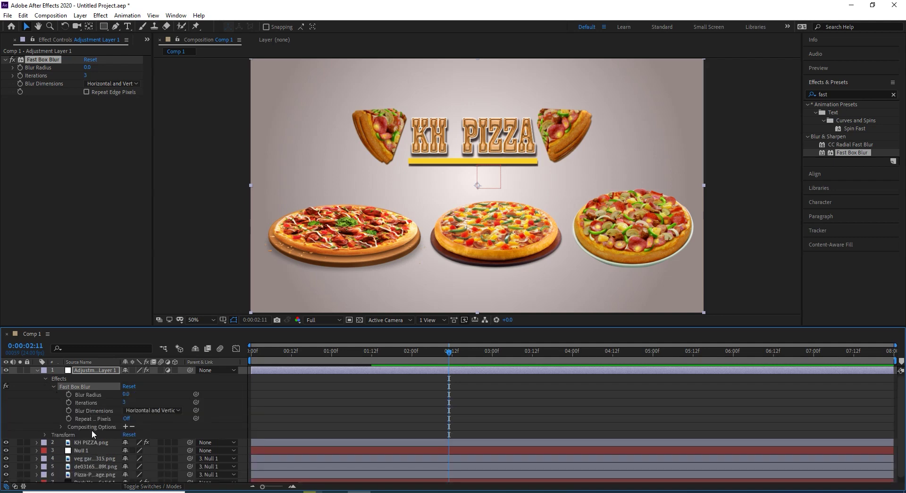
{"action": "left_click", "coordinate": [69, 394]}
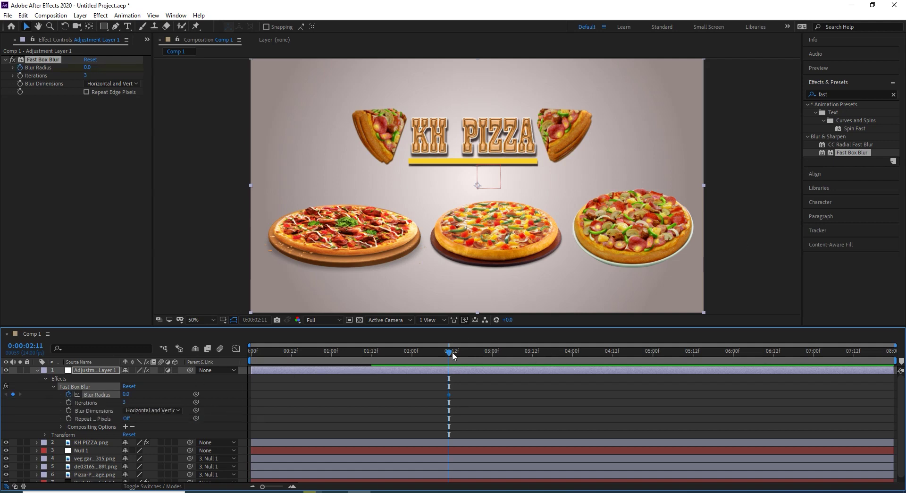
- Add a Blur Radius keyframe at 0:00:02:13, trying 50, 20 and 10 before settling on 5, and collapse the layer's properties
{"action": "left_click_drag", "start_coordinate": [452, 355], "coordinate": [456, 354]}
{"action": "left_click", "coordinate": [87, 68]}
{"action": "type", "text": "50"}
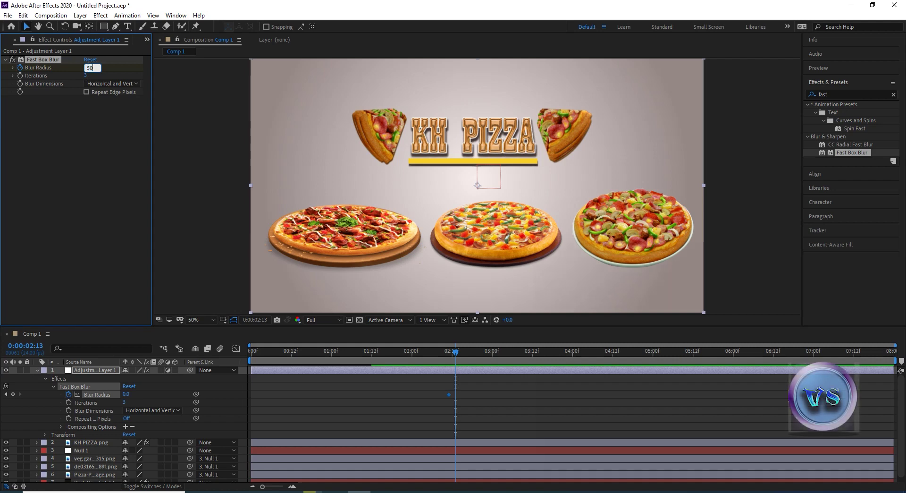
{"action": "left_click", "coordinate": [86, 144]}
{"action": "left_click", "coordinate": [88, 67]}
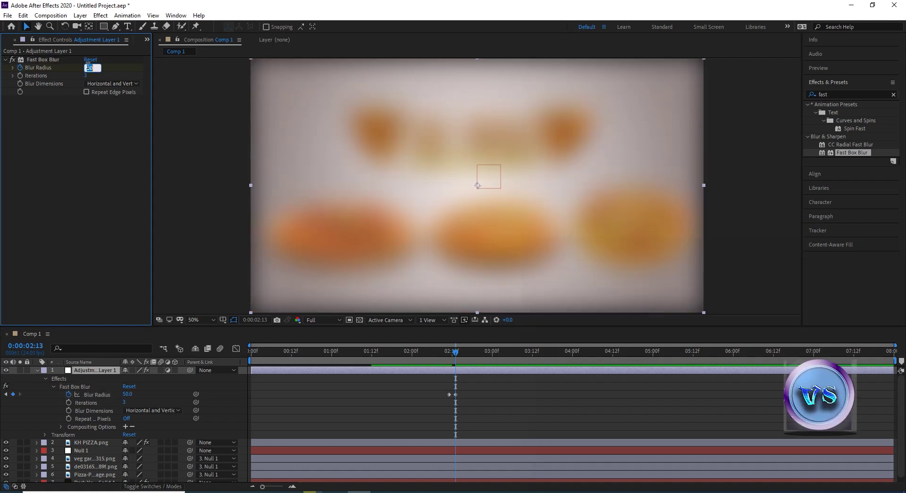
{"action": "type", "text": "20"}
{"action": "left_click", "coordinate": [89, 140]}
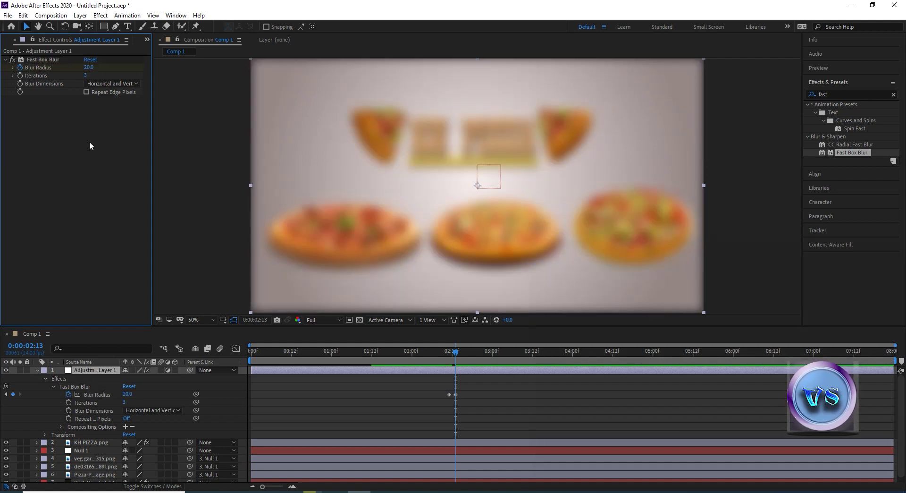
{"action": "left_click", "coordinate": [88, 67]}
{"action": "type", "text": "10"}
{"action": "left_click", "coordinate": [86, 132]}
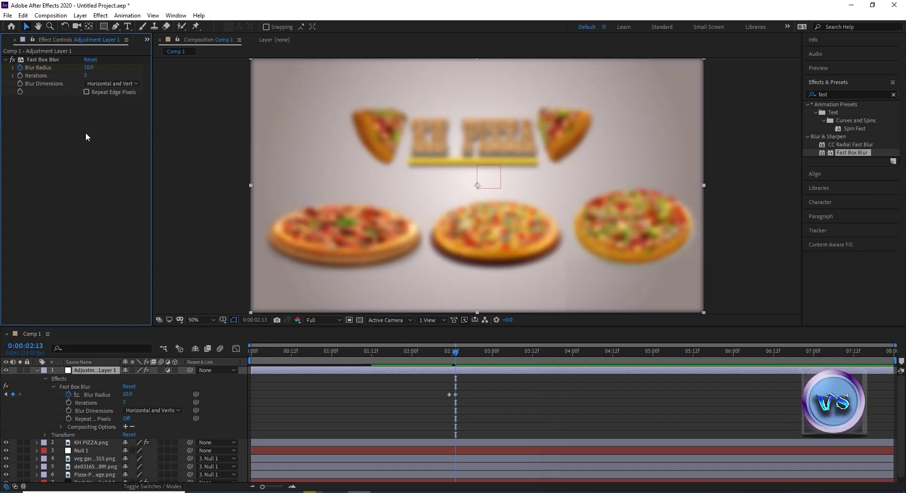
{"action": "left_click", "coordinate": [90, 68]}
{"action": "left_click", "coordinate": [83, 166]}
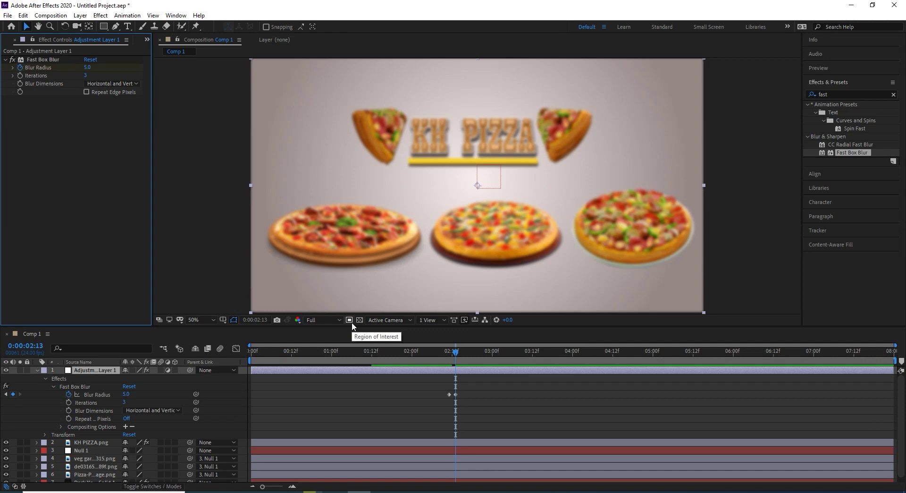
{"action": "key", "text": "u"}
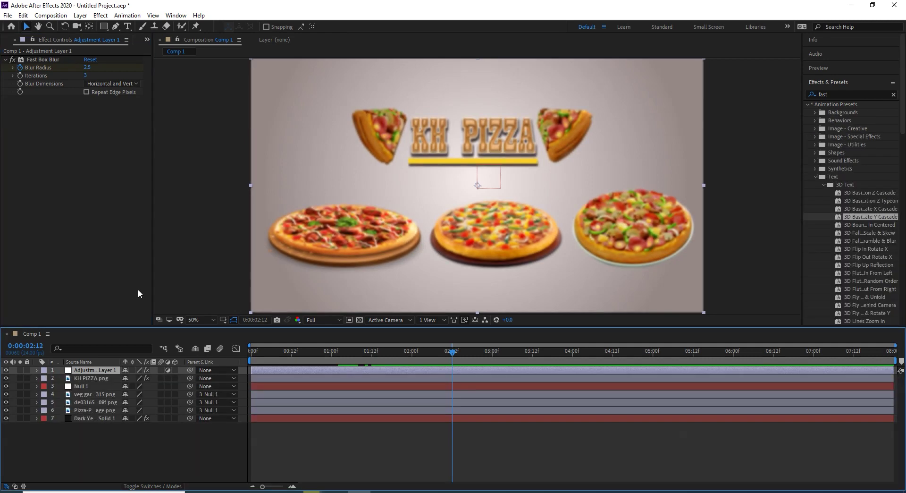
- Start a new text layer over the KH PIZZA logo and set its font to Kh Content
{"action": "left_click", "coordinate": [127, 26]}
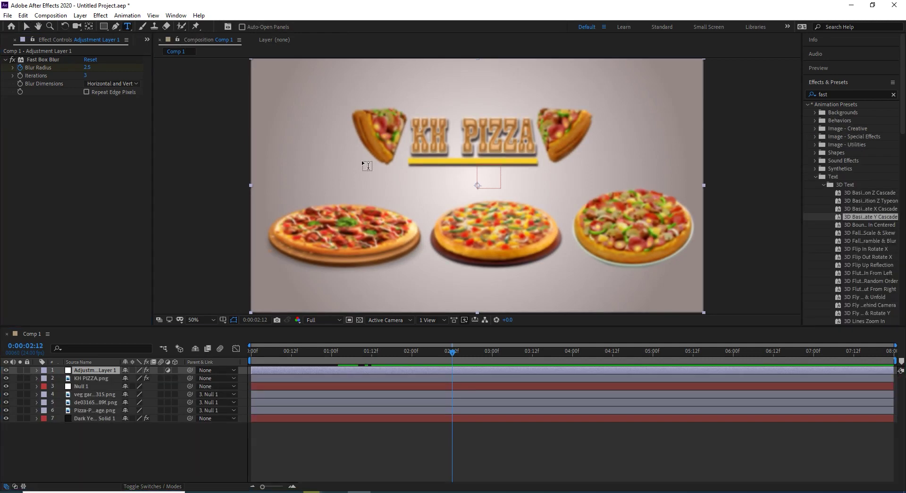
{"action": "left_click", "coordinate": [392, 151]}
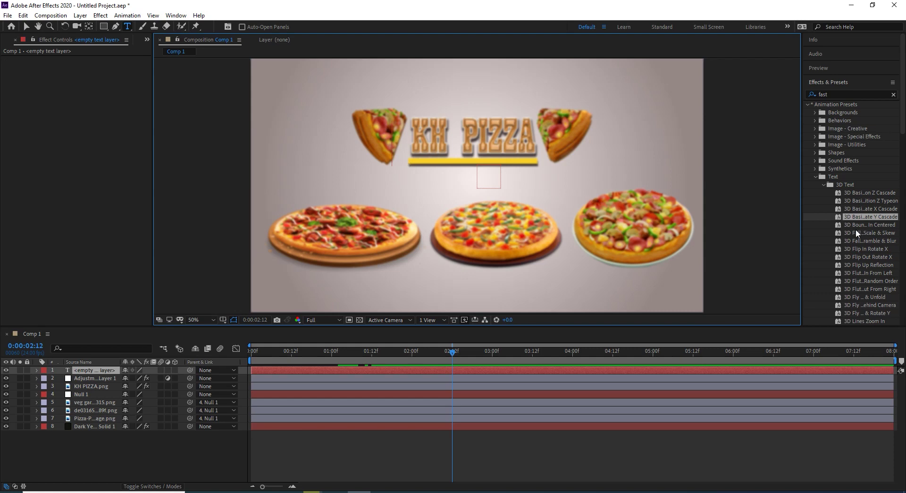
{"action": "left_click", "coordinate": [806, 104]}
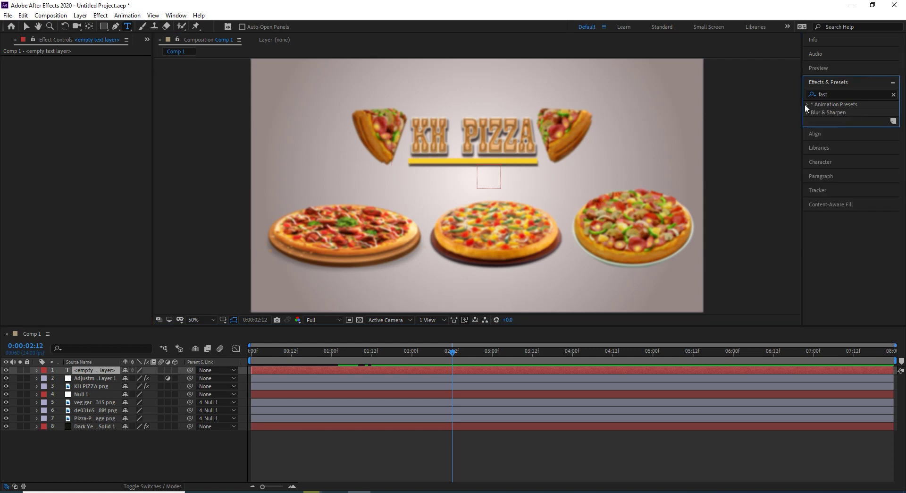
{"action": "left_click", "coordinate": [824, 165]}
{"action": "left_click", "coordinate": [857, 140]}
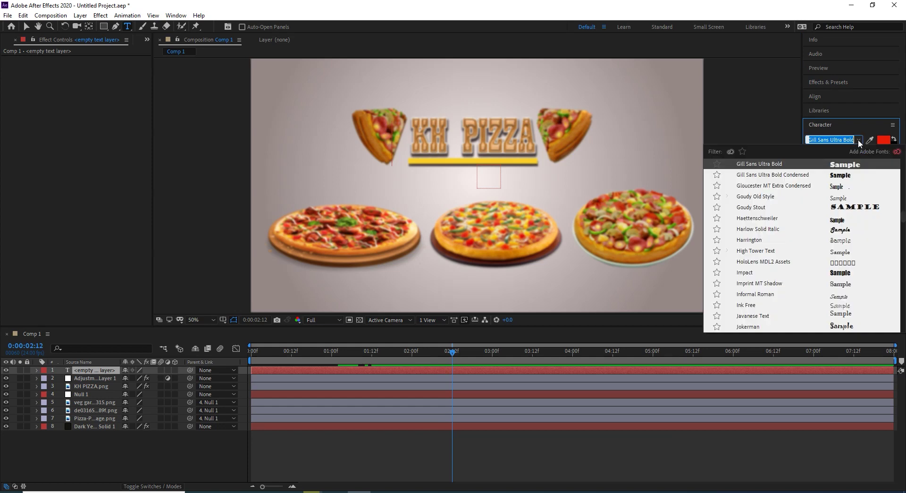
{"action": "scroll", "coordinate": [793, 260], "scroll_direction": "down", "scroll_amount": 20}
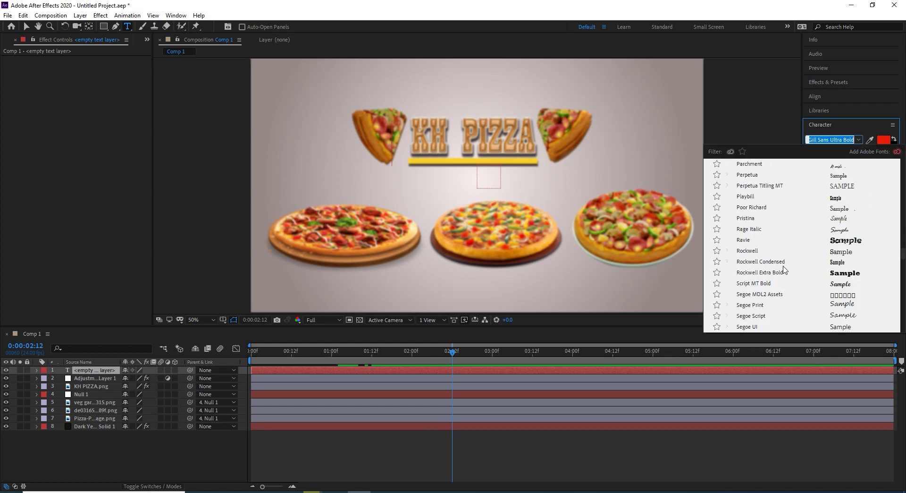
{"action": "type", "text": "kh"}
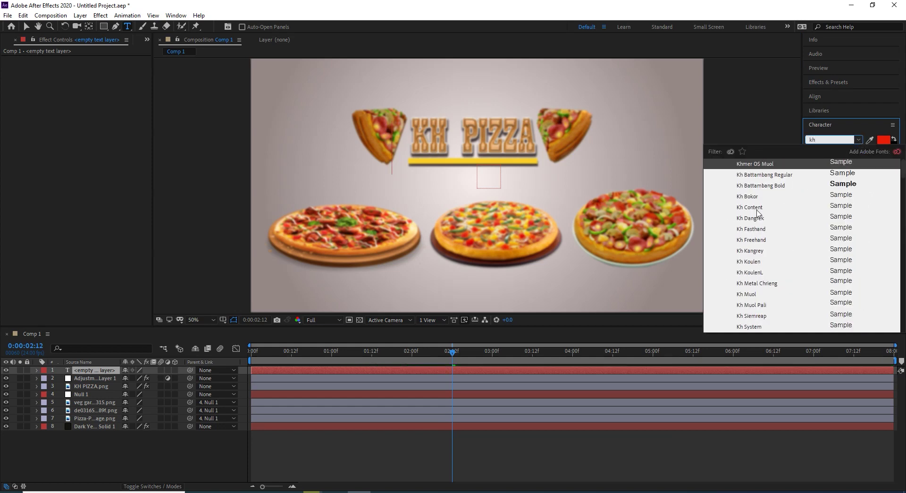
{"action": "left_click", "coordinate": [761, 208]}
- Enter the Khmer text "ភីហ្សារស់ជាតិឆ្ងាញ់" in the new text layer
{"action": "type", "text": "ា"}
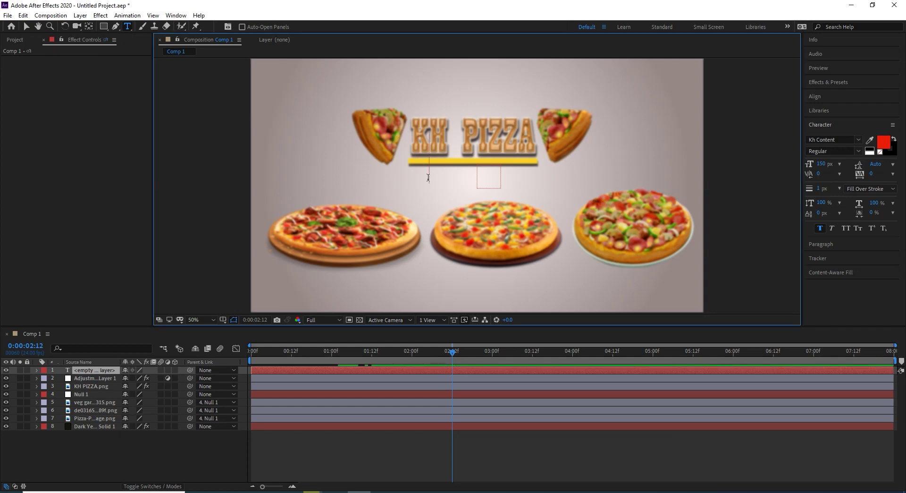
{"action": "key", "text": "BackSpace"}
{"action": "type", "text": "ក"}
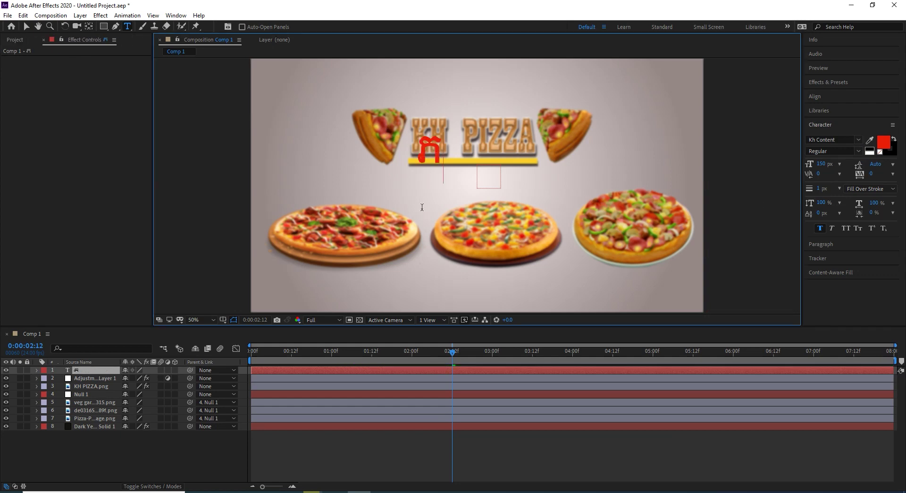
{"action": "type", "text": "ីហ្សា"}
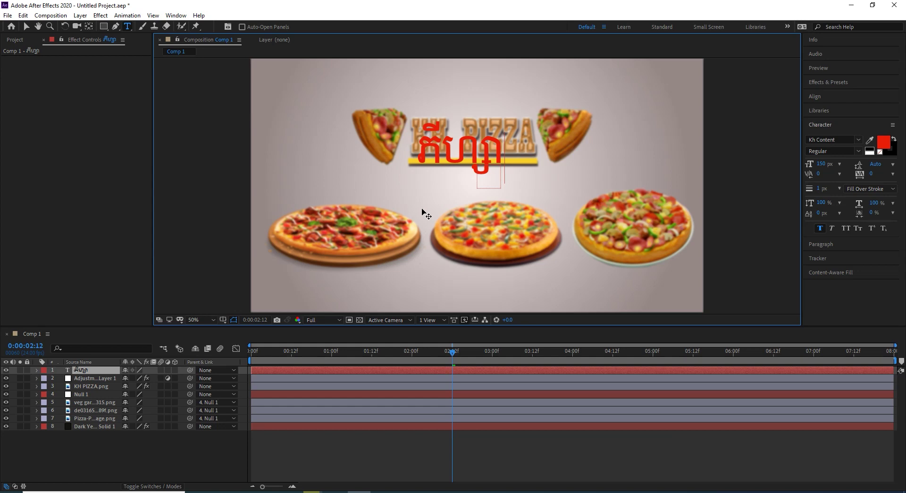
{"action": "type", "text": "ស់"}
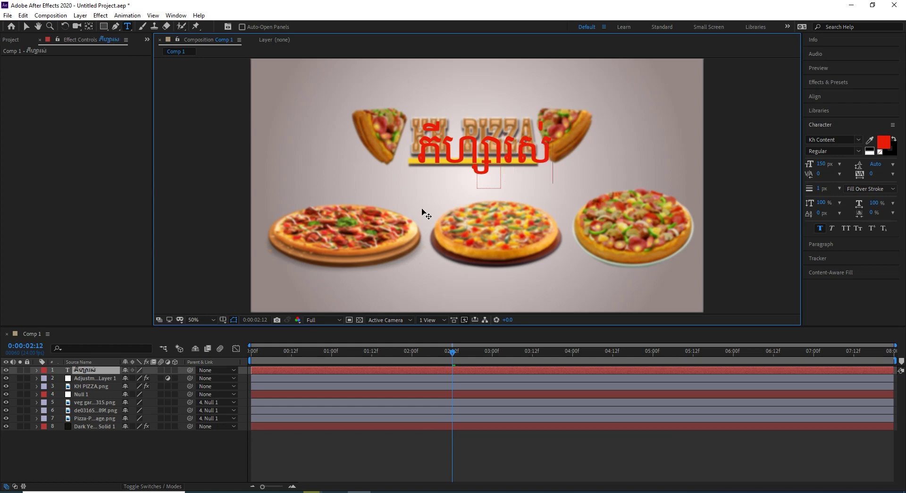
{"action": "type", "text": "ជា"}
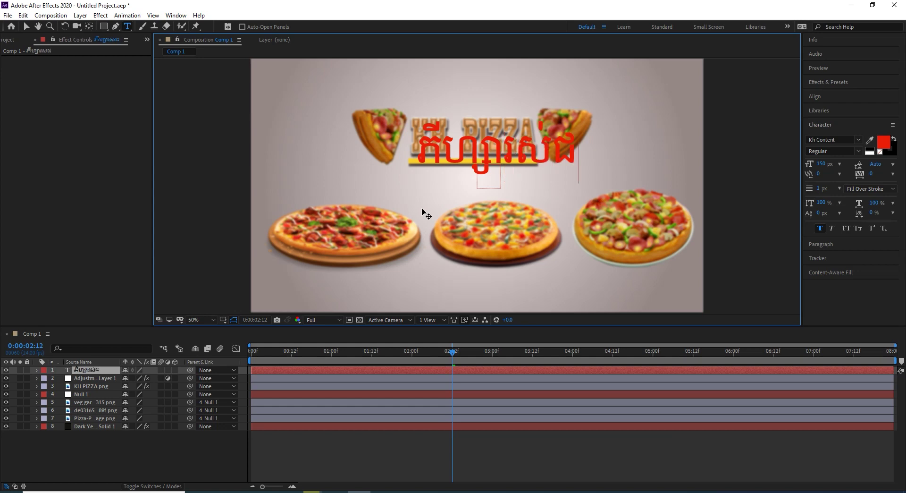
{"action": "type", "text": "តិ"}
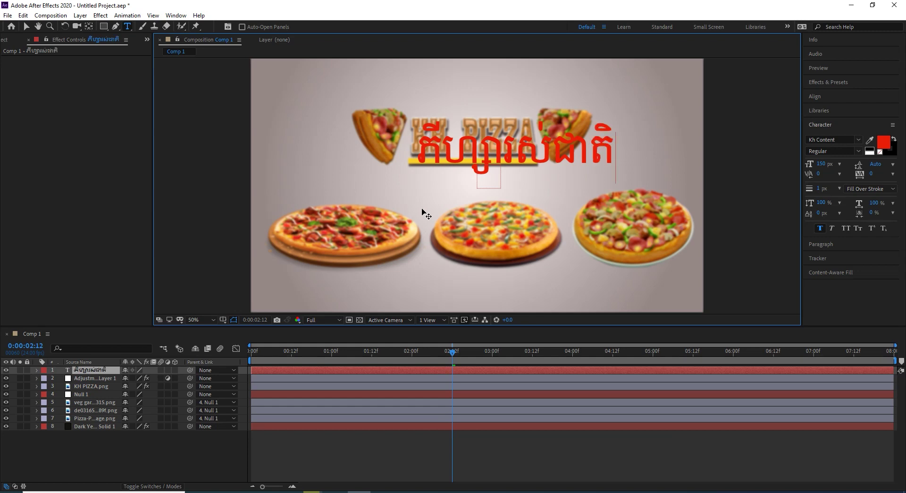
{"action": "type", "text": "៍"}
{"action": "key", "text": "BackSpace"}
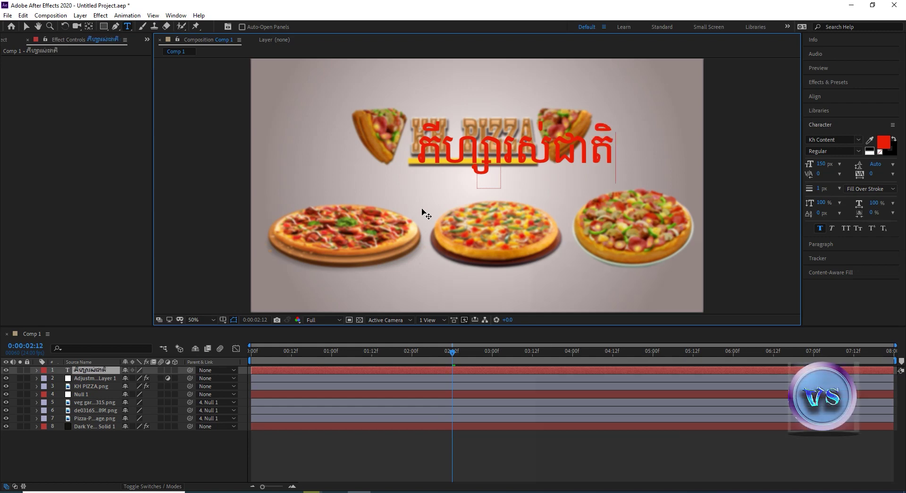
{"action": "type", "text": "ឆ្"}
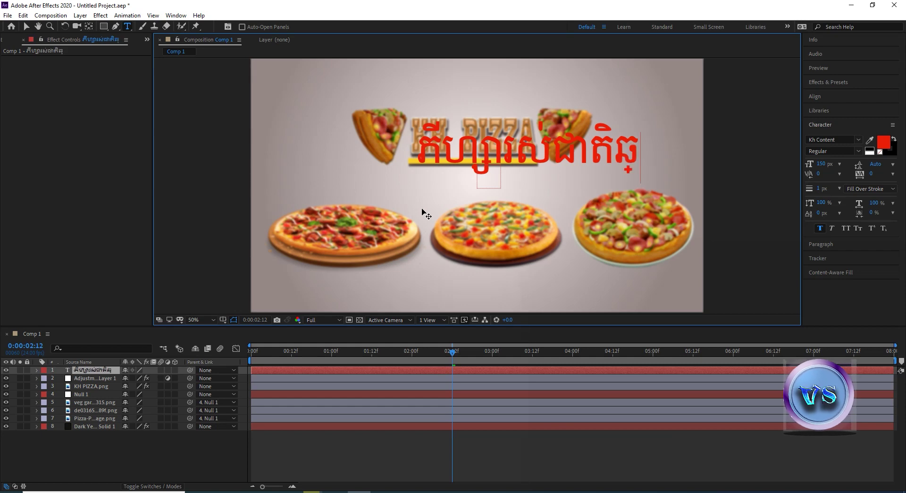
{"action": "type", "text": "ងា"}
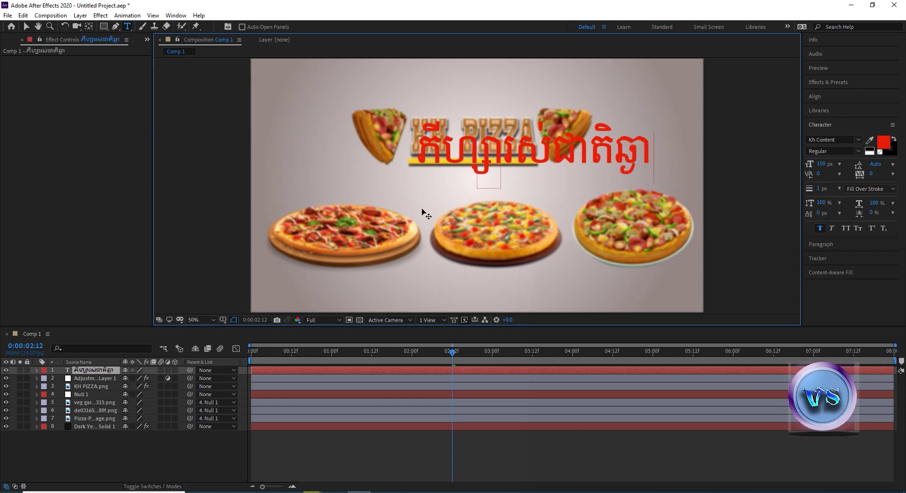
{"action": "type", "text": "ញ់"}
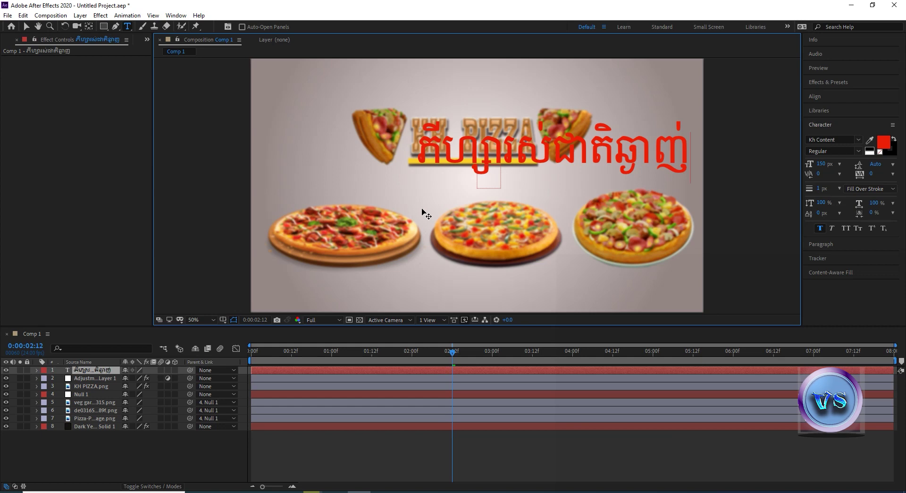
- Center the Khmer text over the logo and change its font to Khmer OS Bokor after trying Kh System
{"action": "left_click", "coordinate": [26, 26]}
{"action": "left_click_drag", "start_coordinate": [481, 148], "coordinate": [386, 140]}
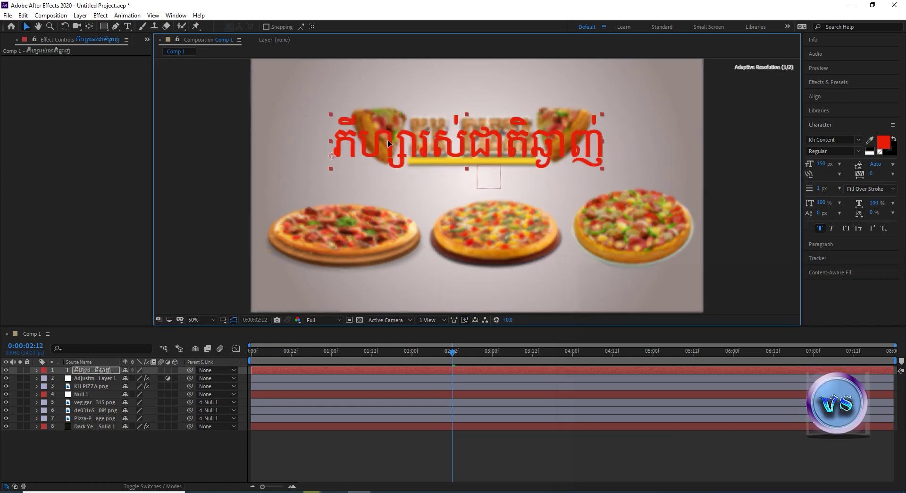
{"action": "double_click", "coordinate": [399, 149]}
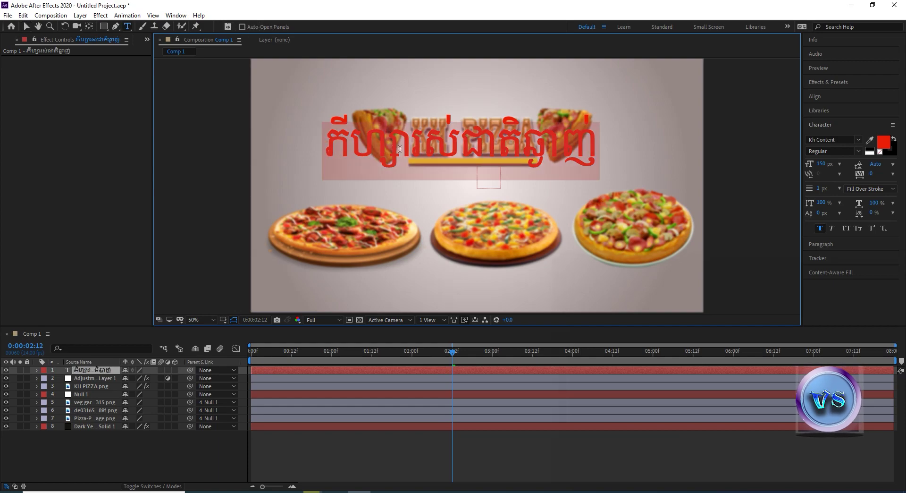
{"action": "left_click", "coordinate": [858, 139]}
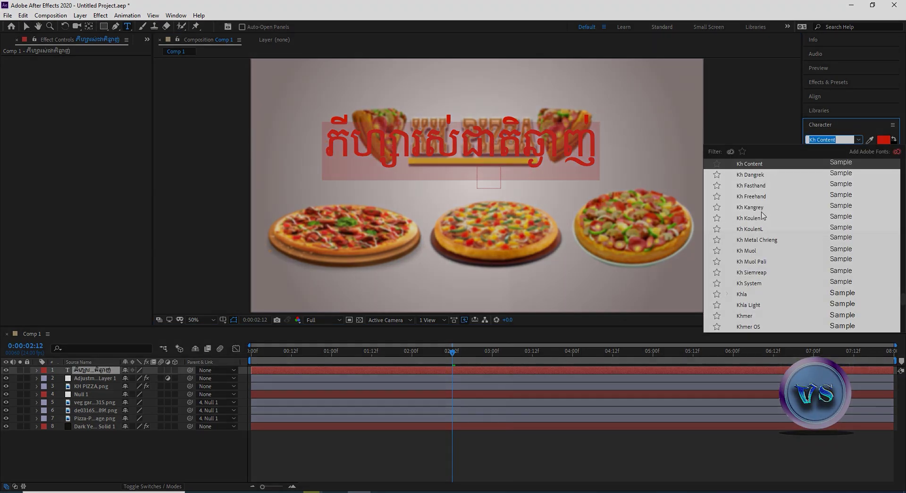
{"action": "left_click", "coordinate": [760, 285]}
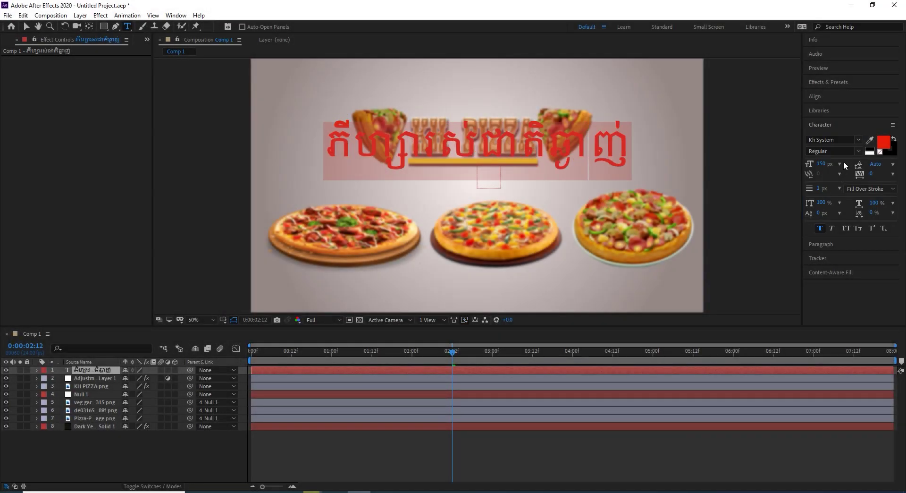
{"action": "left_click", "coordinate": [858, 140]}
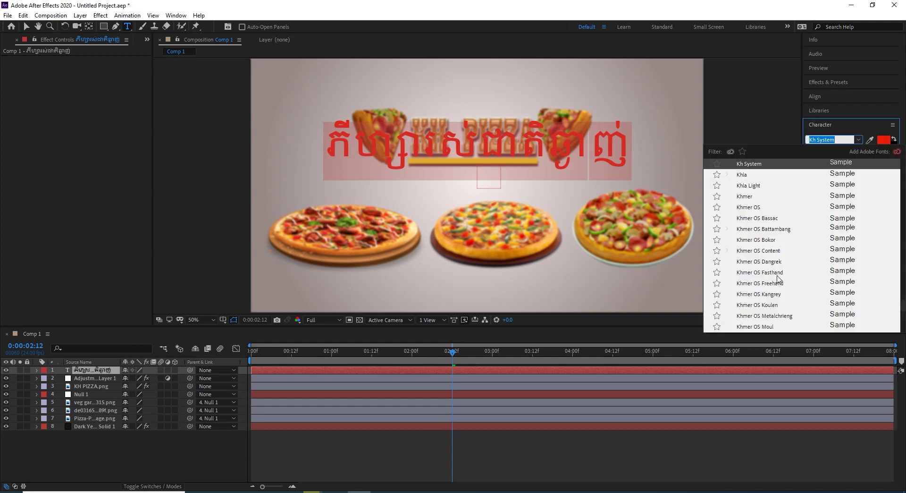
{"action": "left_click", "coordinate": [767, 241]}
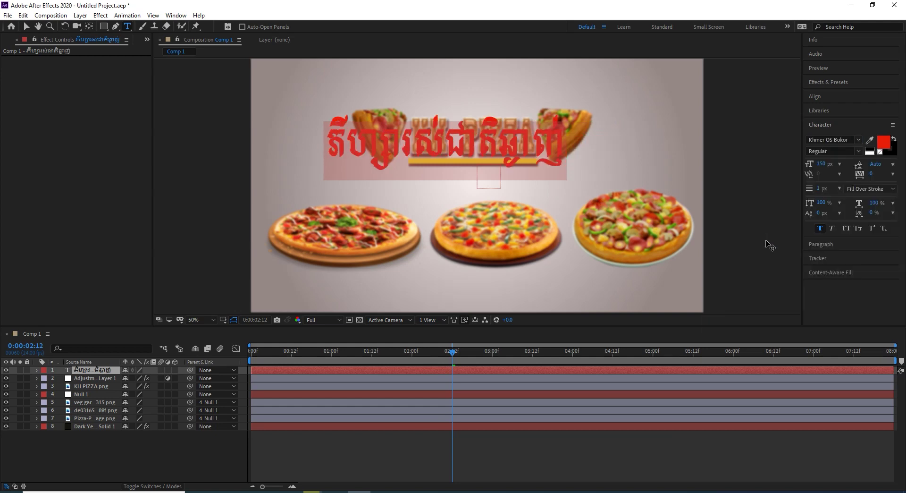
{"action": "left_click", "coordinate": [646, 170]}
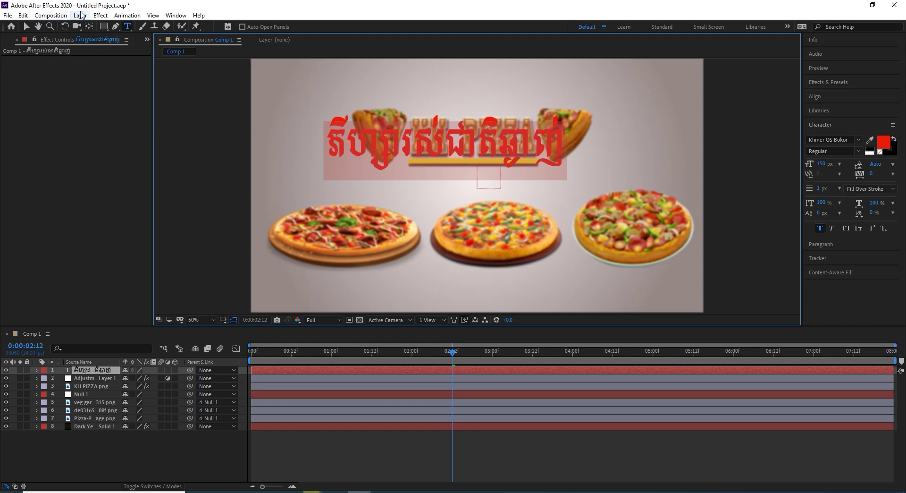
- Add a Drop Shadow layer style to the Khmer text layer and expand its settings
{"action": "left_click", "coordinate": [26, 26]}
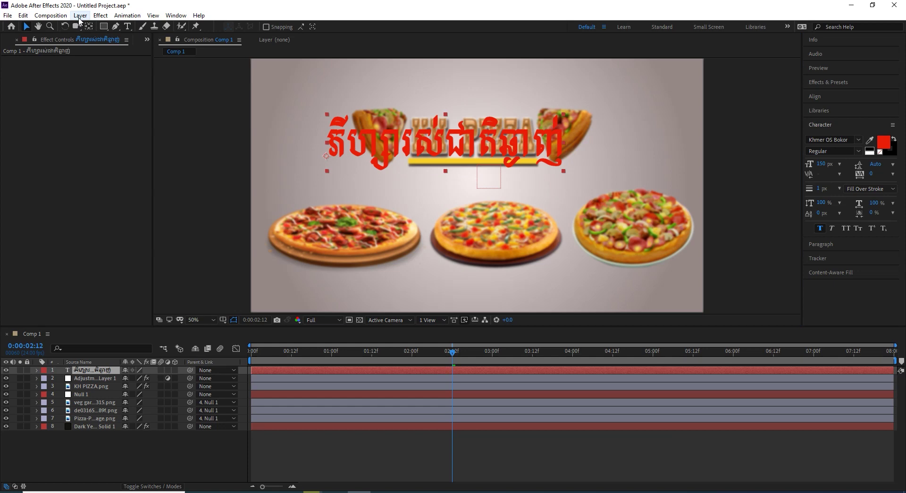
{"action": "left_click", "coordinate": [80, 15]}
{"action": "mouse_move", "coordinate": [111, 254]}
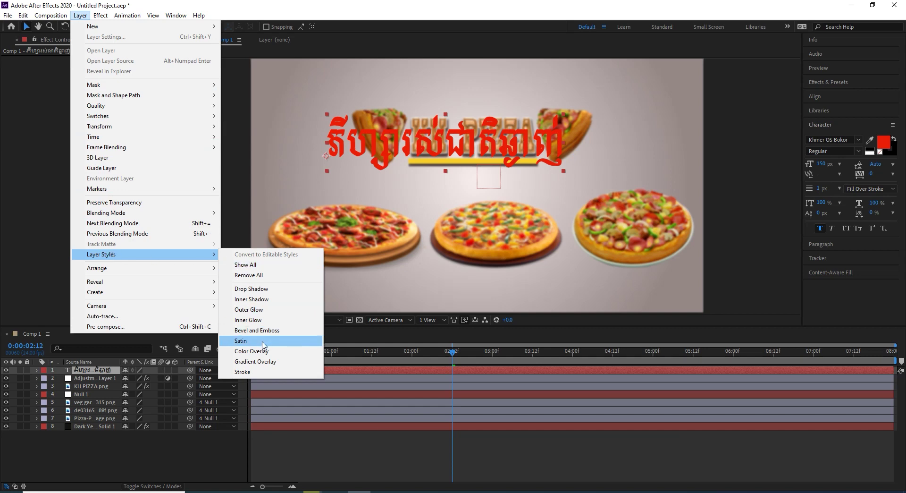
{"action": "left_click", "coordinate": [264, 288]}
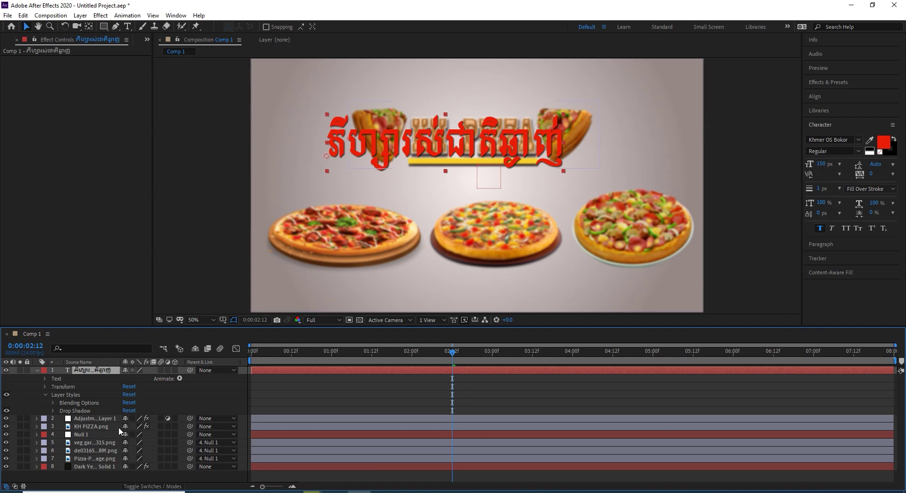
{"action": "left_click", "coordinate": [45, 378]}
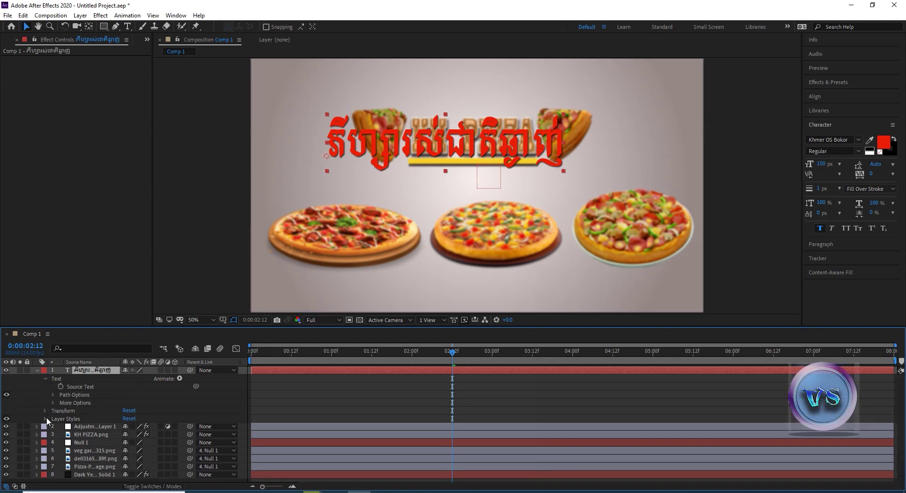
{"action": "left_click", "coordinate": [53, 434]}
{"action": "scroll", "coordinate": [115, 426], "scroll_direction": "down", "scroll_amount": 2}
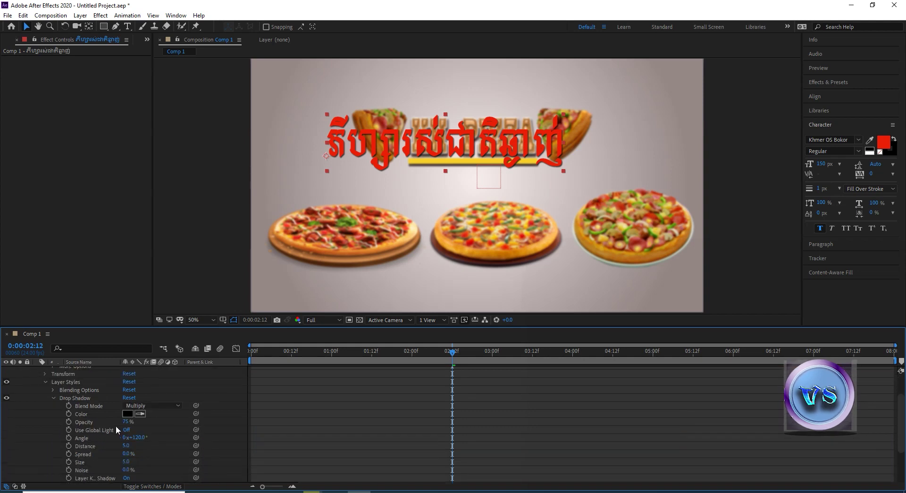
- Set the text's drop shadow colour to off-white F3E7E7
{"action": "left_click", "coordinate": [128, 413]}
{"action": "left_click", "coordinate": [567, 175]}
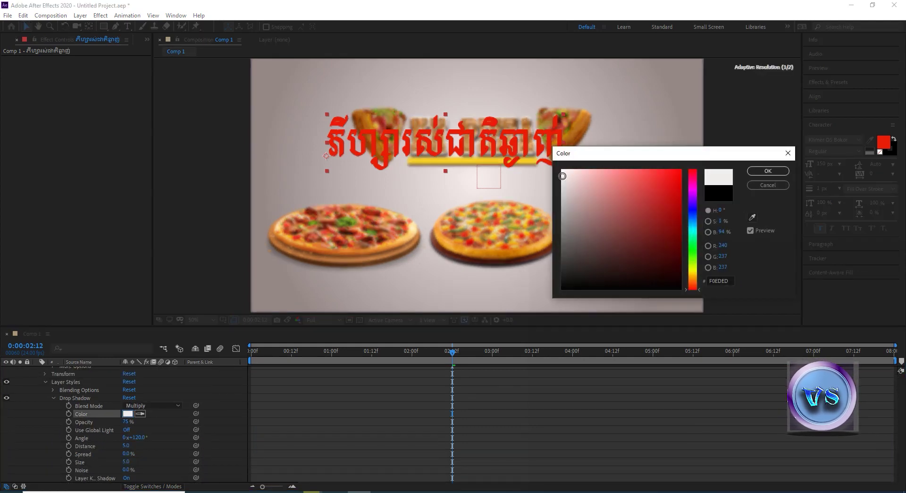
{"action": "left_click", "coordinate": [567, 174]}
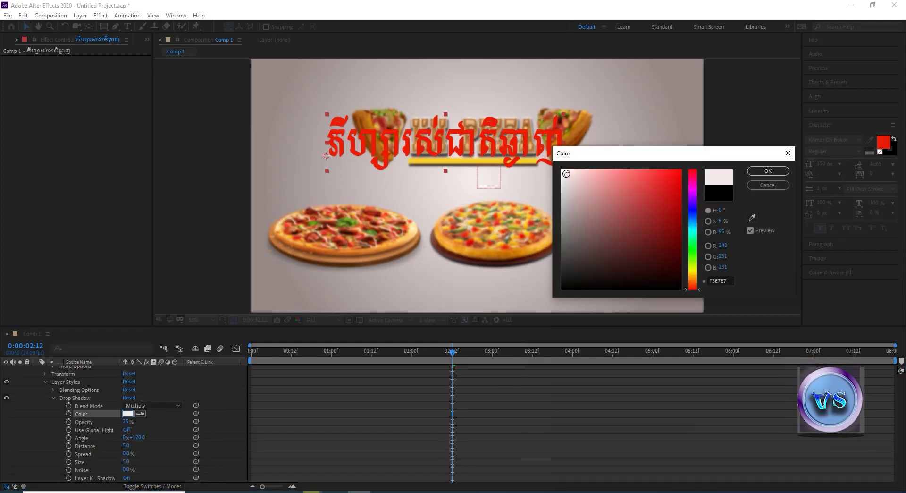
{"action": "left_click", "coordinate": [768, 170]}
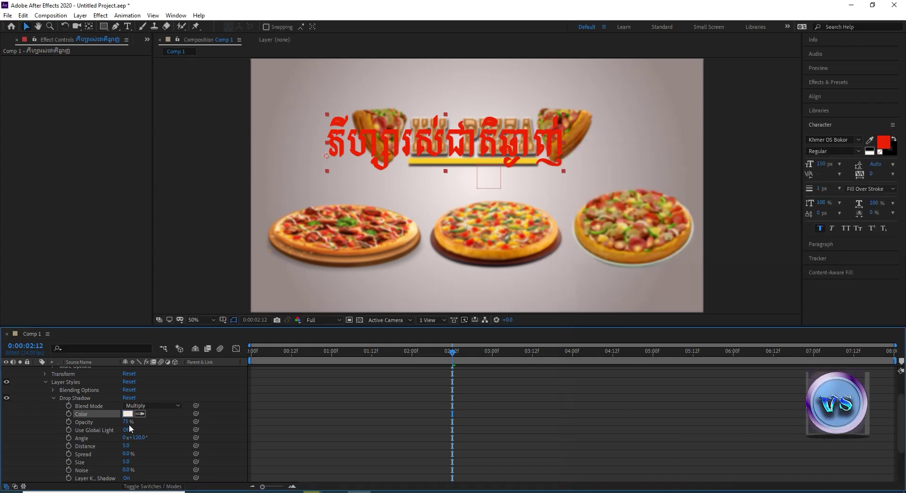
- Set the drop shadow's opacity to 100%, size to 19, blend mode to Normal and distance to 18
{"action": "left_click_drag", "start_coordinate": [128, 422], "coordinate": [146, 429]}
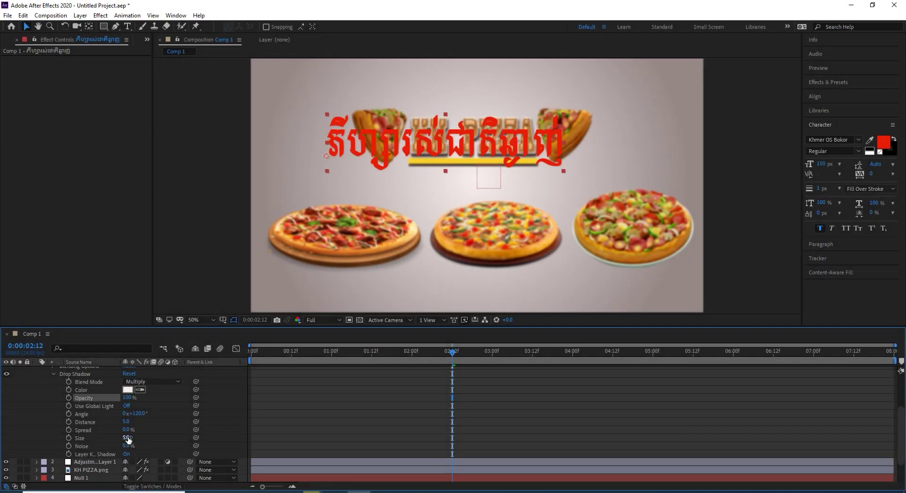
{"action": "left_click_drag", "start_coordinate": [125, 437], "coordinate": [133, 439]}
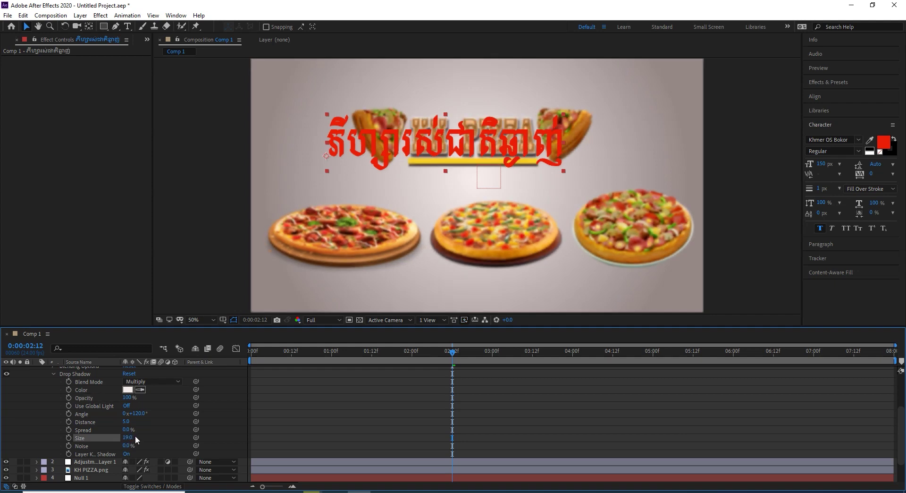
{"action": "scroll", "coordinate": [135, 434], "scroll_direction": "up", "scroll_amount": 3}
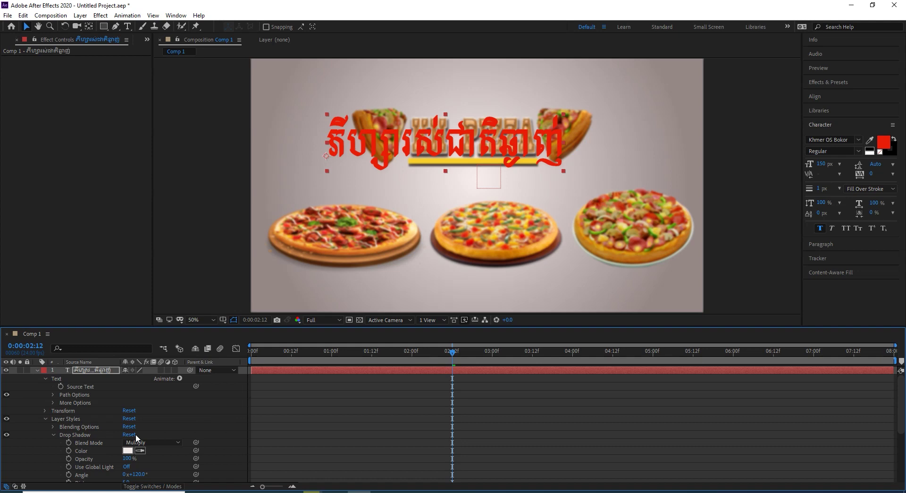
{"action": "scroll", "coordinate": [135, 434], "scroll_direction": "down", "scroll_amount": 2}
{"action": "left_click", "coordinate": [172, 393]}
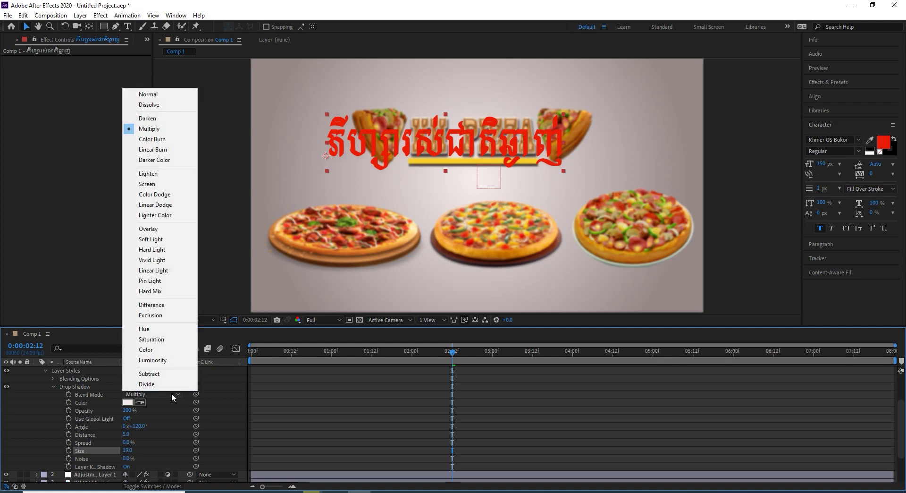
{"action": "left_click", "coordinate": [181, 95]}
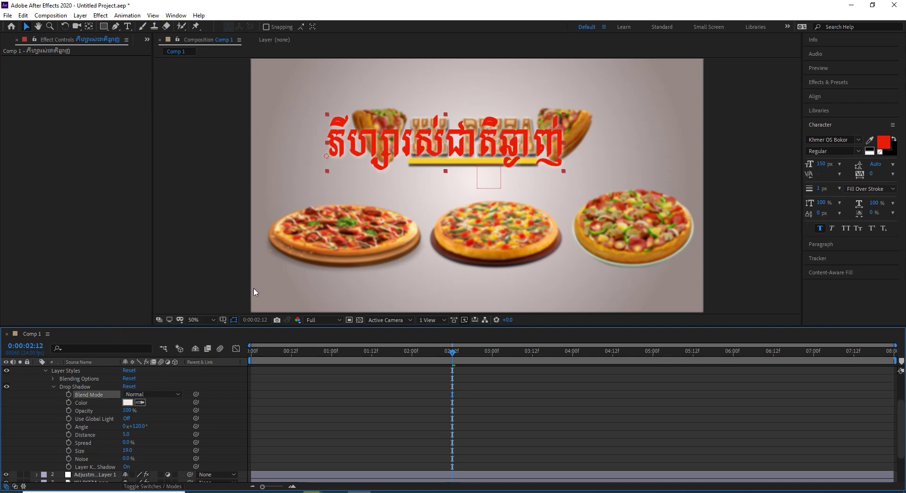
{"action": "left_click_drag", "start_coordinate": [125, 437], "coordinate": [127, 434]}
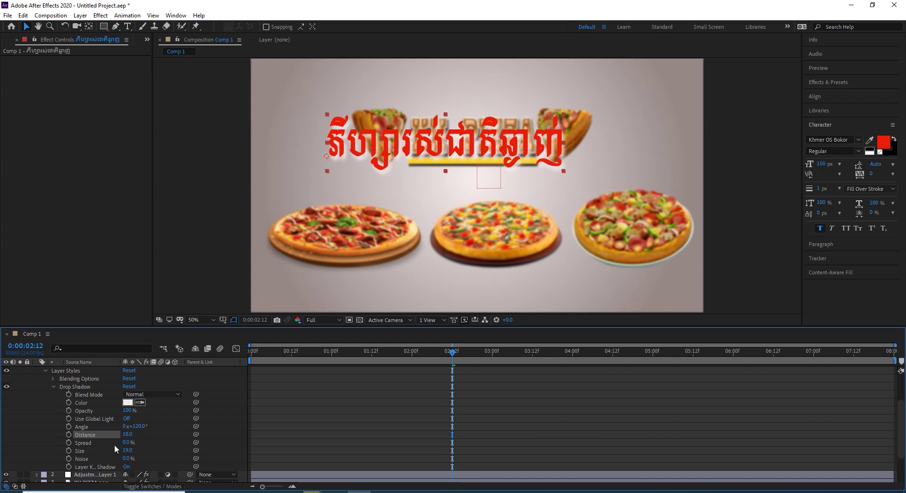
- Change the text's drop shadow colour to near-black 0E0D0D
{"action": "left_click", "coordinate": [121, 402]}
{"action": "left_click_drag", "start_coordinate": [584, 274], "coordinate": [571, 282]}
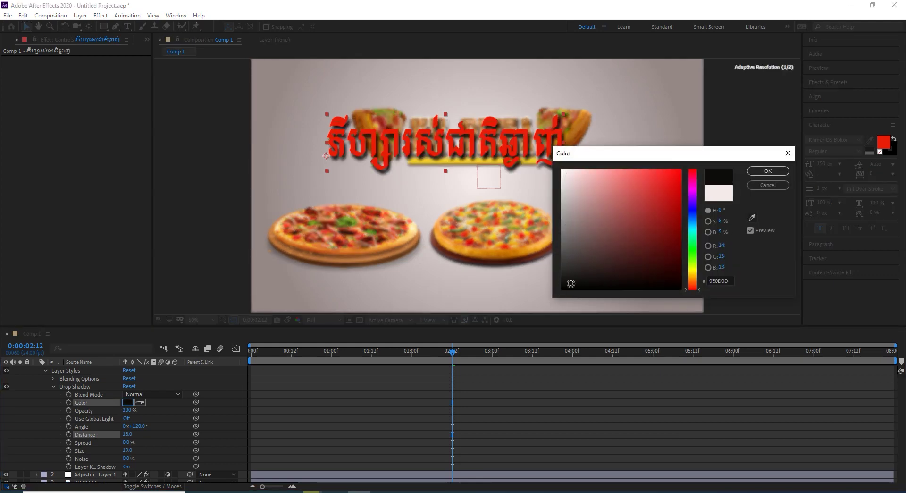
{"action": "left_click", "coordinate": [767, 171]}
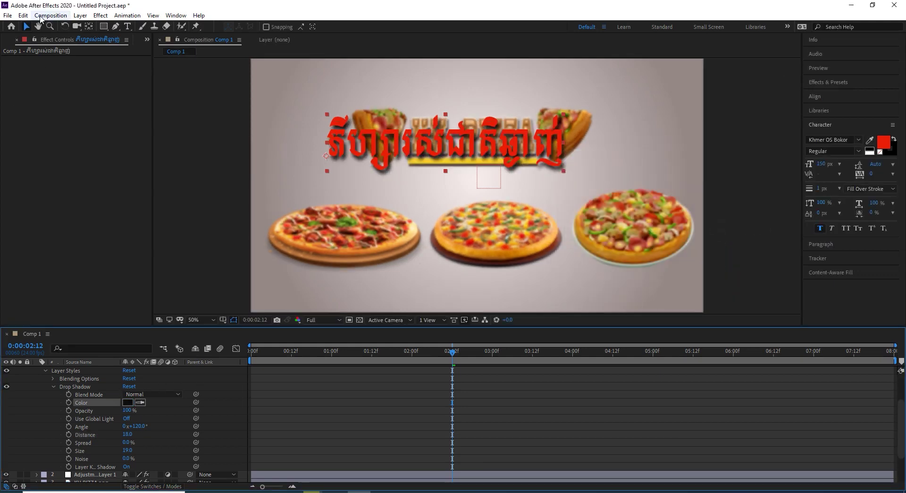
- Add a Stroke layer style to the Khmer text and set its colour to off-white F6F2F2
{"action": "left_click", "coordinate": [80, 15]}
{"action": "mouse_move", "coordinate": [109, 255]}
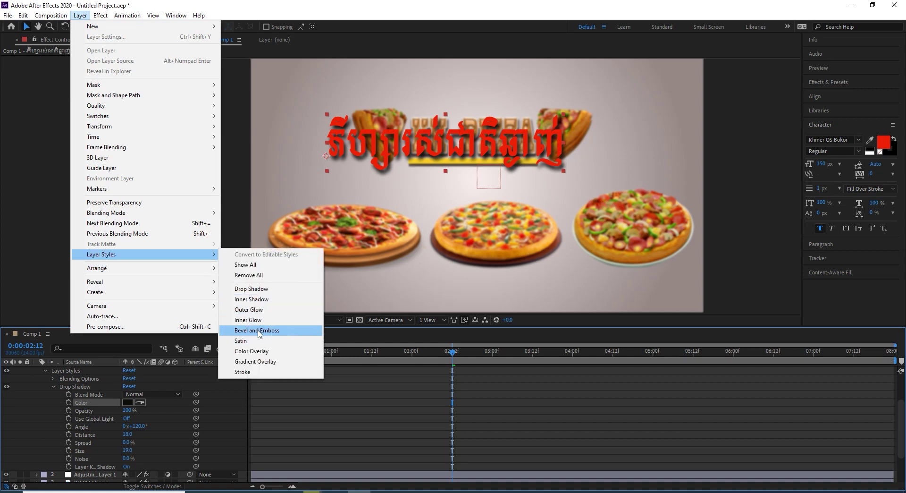
{"action": "left_click", "coordinate": [245, 372]}
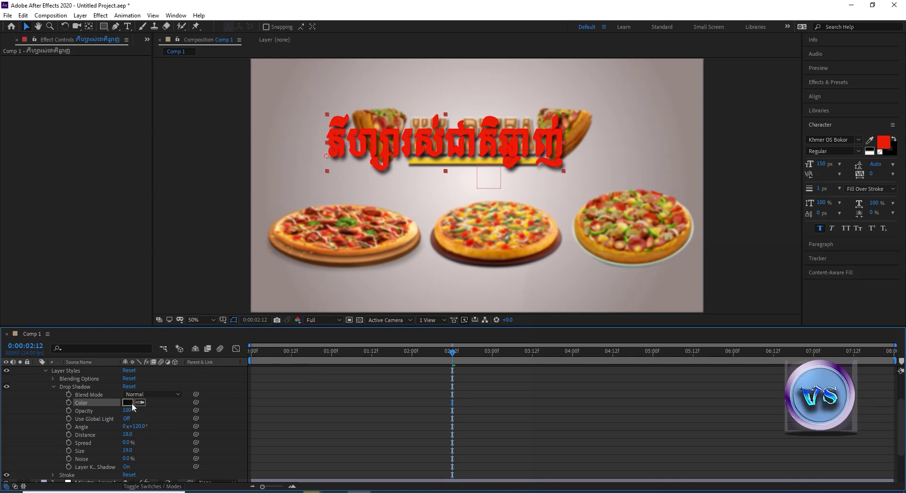
{"action": "scroll", "coordinate": [82, 397], "scroll_direction": "down", "scroll_amount": 3}
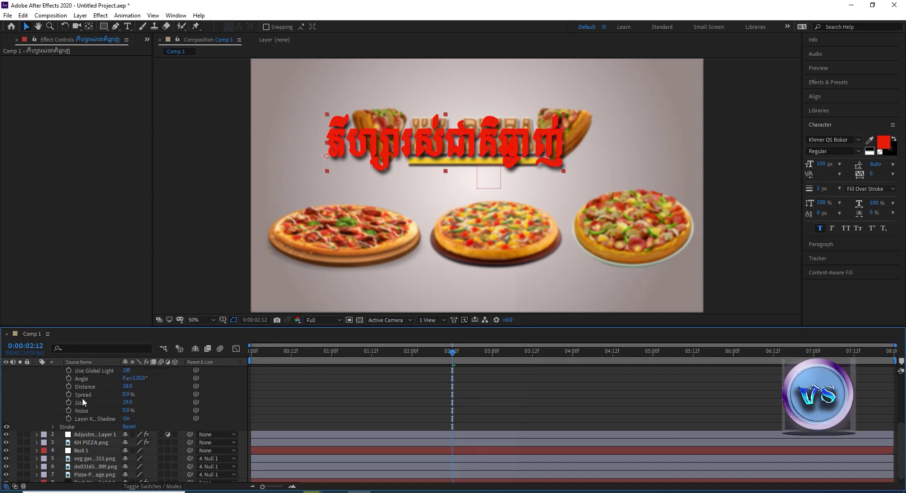
{"action": "left_click", "coordinate": [52, 426]}
{"action": "left_click", "coordinate": [128, 442]}
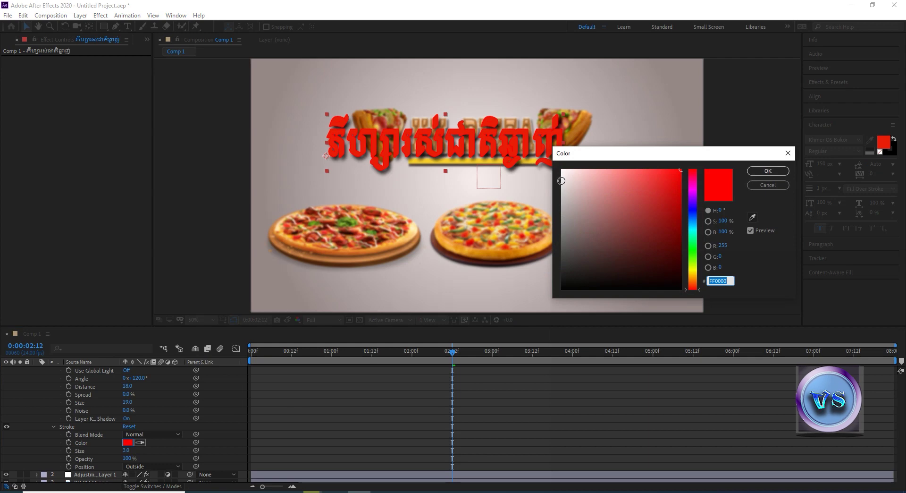
{"action": "left_click", "coordinate": [563, 173]}
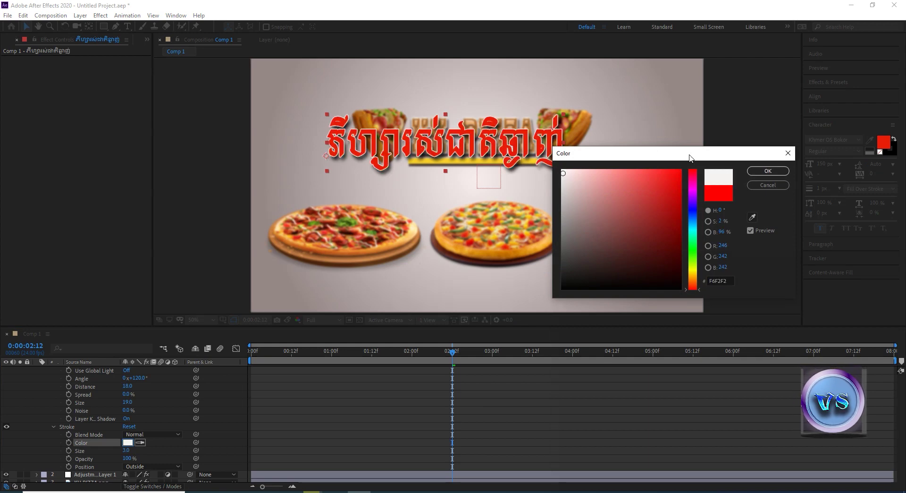
{"action": "left_click", "coordinate": [767, 170]}
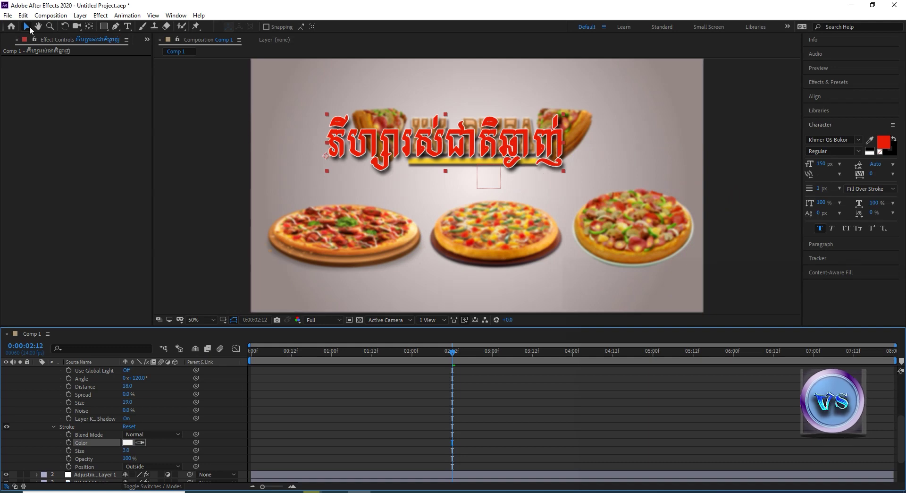
- Move the Khmer text just below the KH PIZZA logo and apply the 3D Basic Rotate Y Cascade text preset to it
{"action": "left_click_drag", "start_coordinate": [443, 153], "coordinate": [451, 178]}
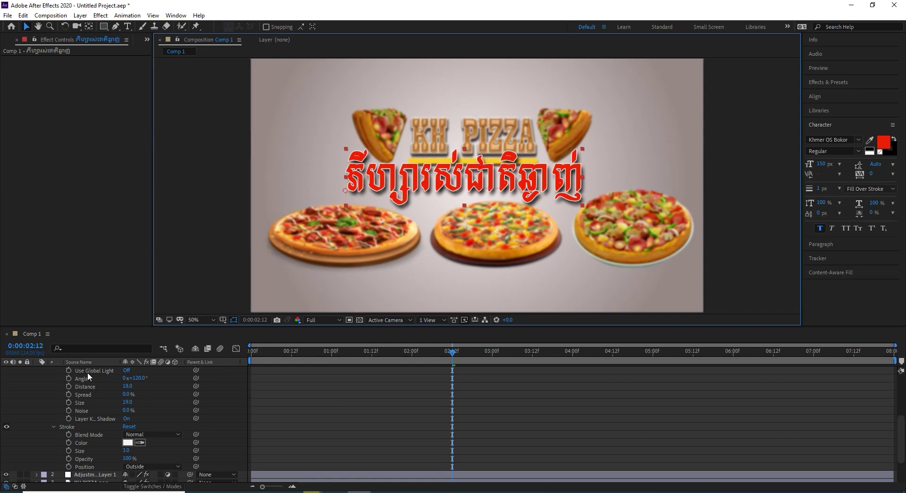
{"action": "left_click", "coordinate": [830, 83]}
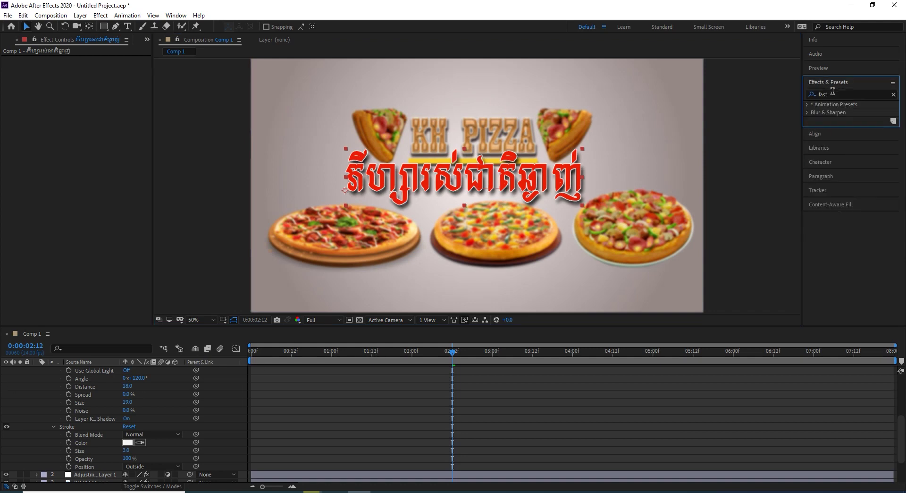
{"action": "left_click", "coordinate": [807, 104]}
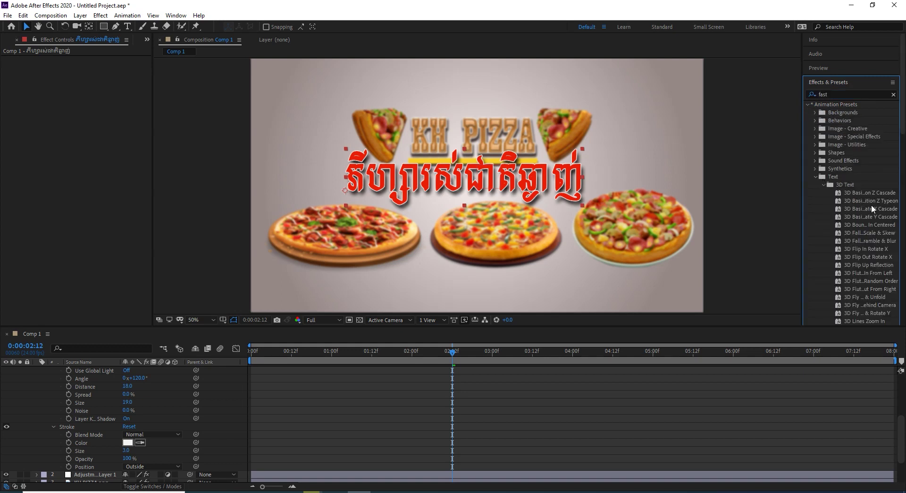
{"action": "left_click_drag", "start_coordinate": [866, 216], "coordinate": [491, 185]}
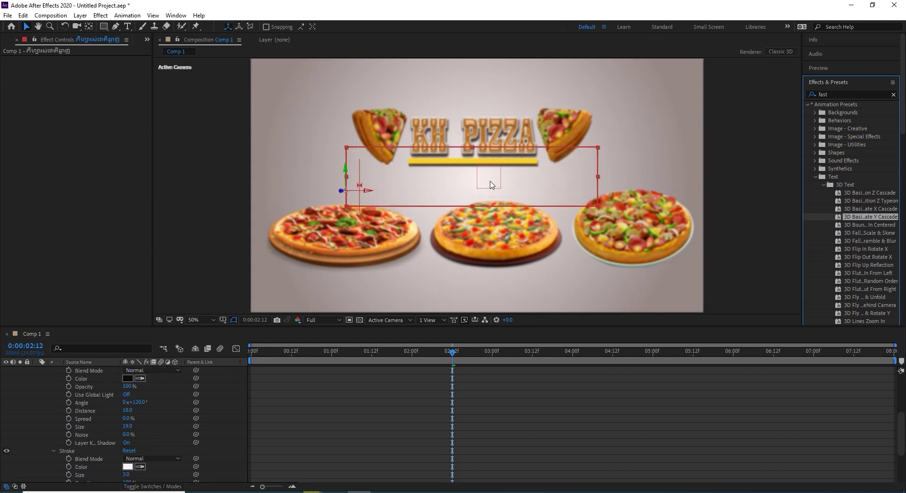
- Preview the text animation and try the 3D Basic Rotate X Cascade preset on the Khmer text
{"action": "key", "text": "space"}
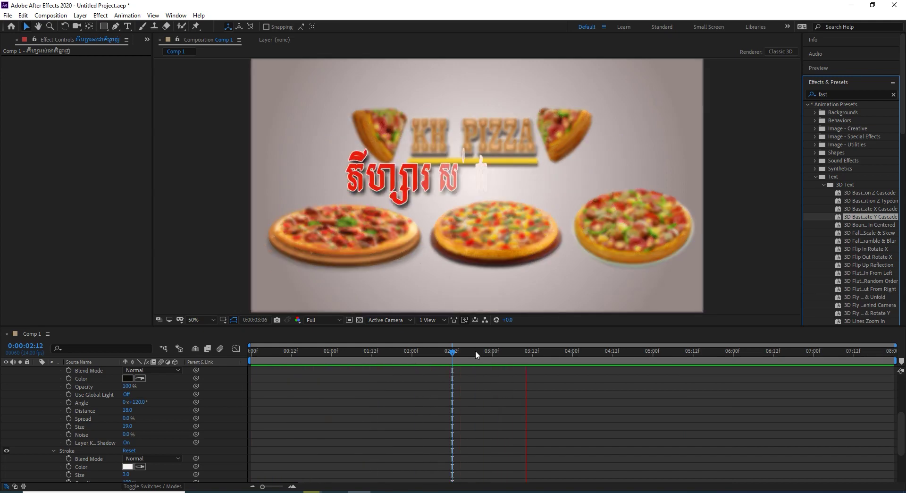
{"action": "key", "text": "space"}
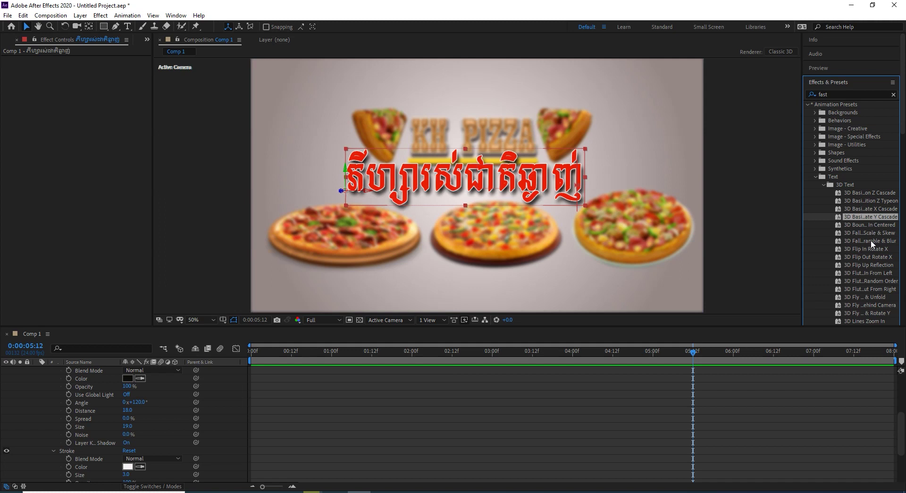
{"action": "left_click_drag", "start_coordinate": [871, 209], "coordinate": [482, 188]}
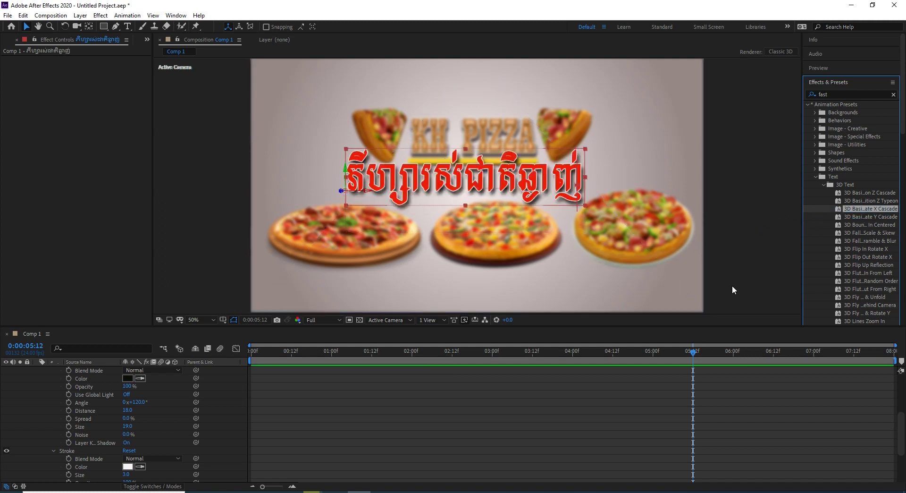
- Delete Animator 1 from the Khmer text layer to remove the preset animation
{"action": "left_click_drag", "start_coordinate": [695, 354], "coordinate": [439, 364]}
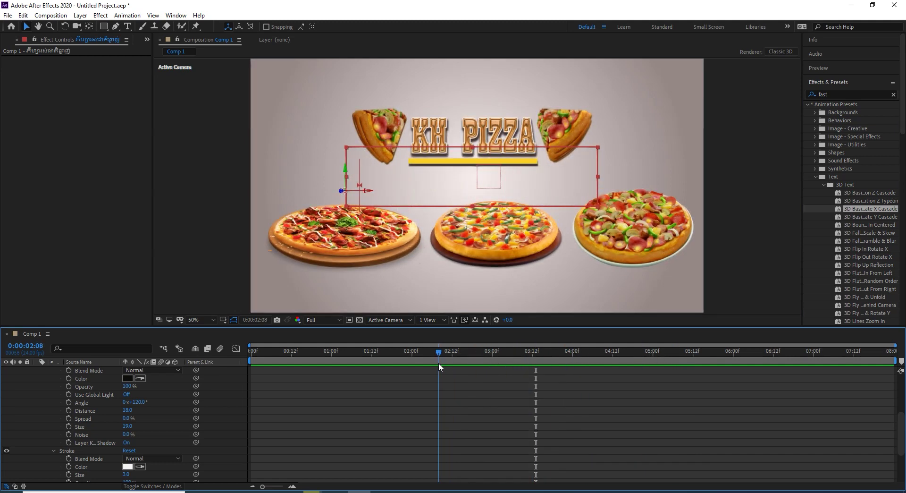
{"action": "scroll", "coordinate": [77, 378], "scroll_direction": "up", "scroll_amount": 5}
{"action": "left_click", "coordinate": [94, 371]}
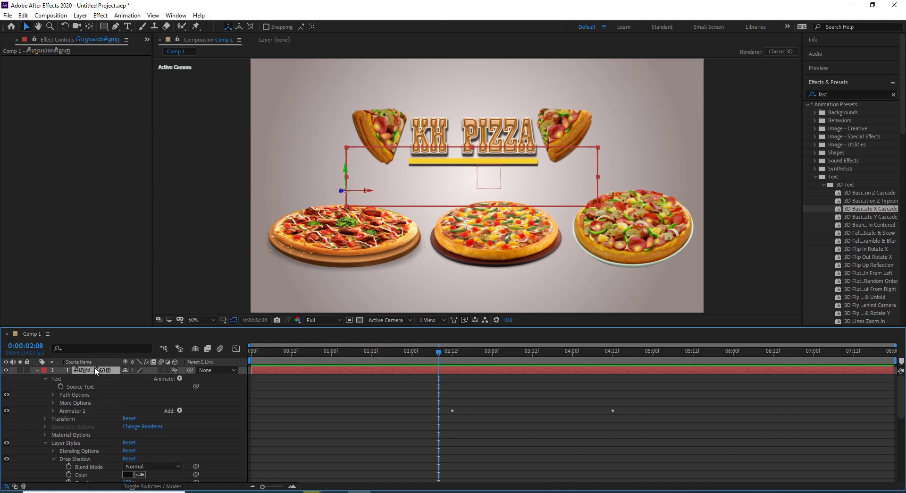
{"action": "key", "text": "u"}
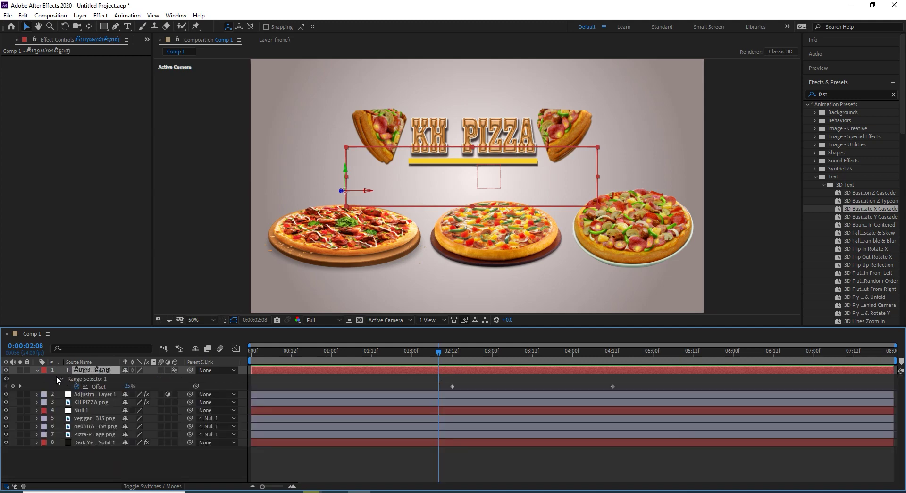
{"action": "left_click", "coordinate": [38, 370]}
{"action": "left_click", "coordinate": [37, 369]}
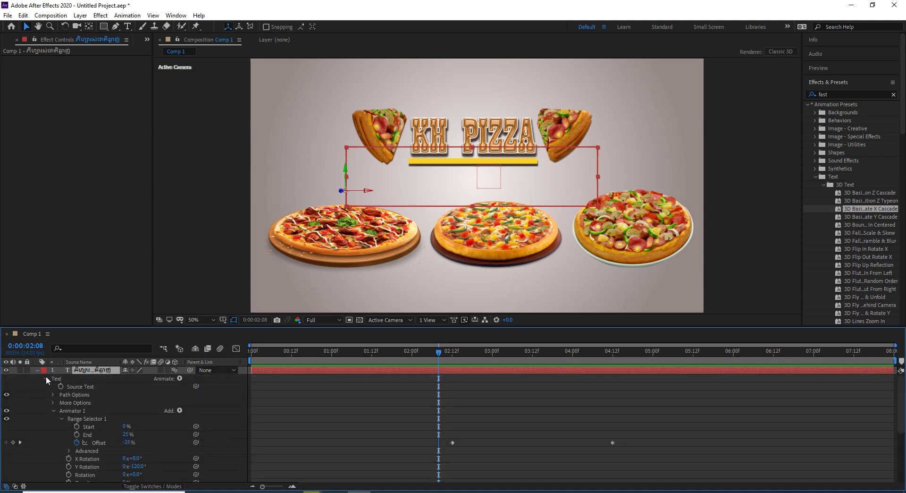
{"action": "scroll", "coordinate": [67, 398], "scroll_direction": "down", "scroll_amount": 3}
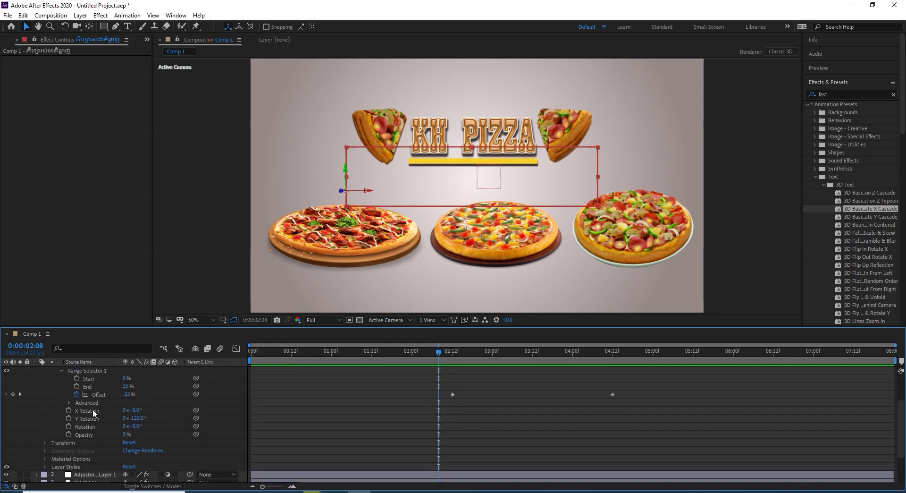
{"action": "scroll", "coordinate": [94, 410], "scroll_direction": "up", "scroll_amount": 3}
{"action": "left_click", "coordinate": [76, 410]}
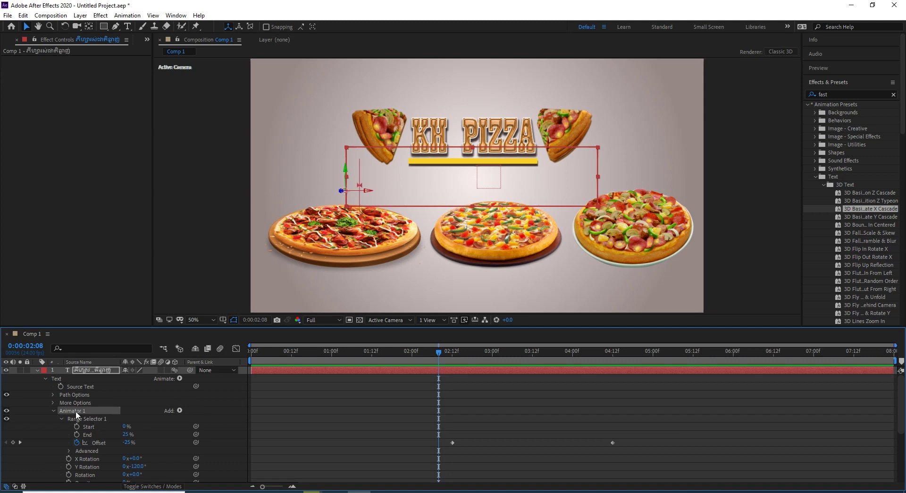
{"action": "key", "text": "Delete"}
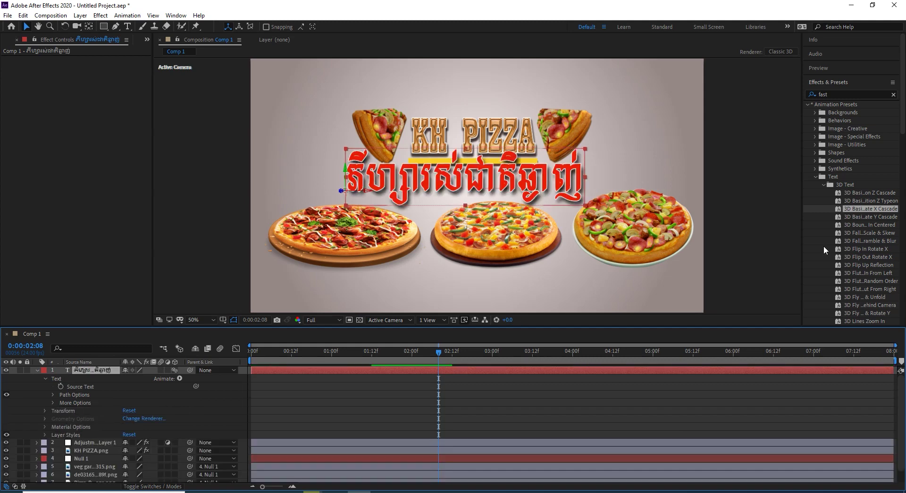
- Try the 3D Basic Rotate X Cascade preset on the Khmer text at 0:00:02:13, preview it and undo it
{"action": "mouse_move", "coordinate": [441, 361]}
{"action": "left_mouse_down"}
{"action": "mouse_move", "coordinate": [442, 353]}
{"action": "mouse_move", "coordinate": [469, 360]}
{"action": "mouse_move", "coordinate": [455, 359]}
{"action": "left_mouse_up"}
{"action": "left_click_drag", "start_coordinate": [853, 208], "coordinate": [423, 168]}
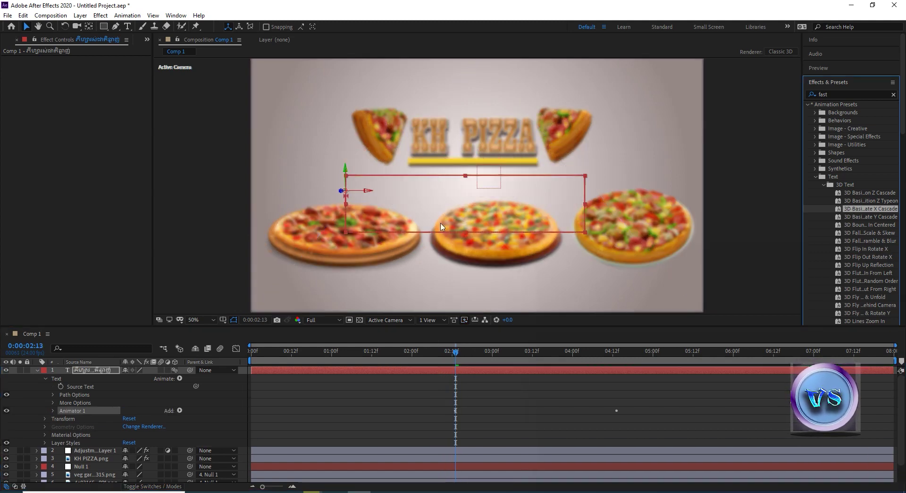
{"action": "key", "text": "space"}
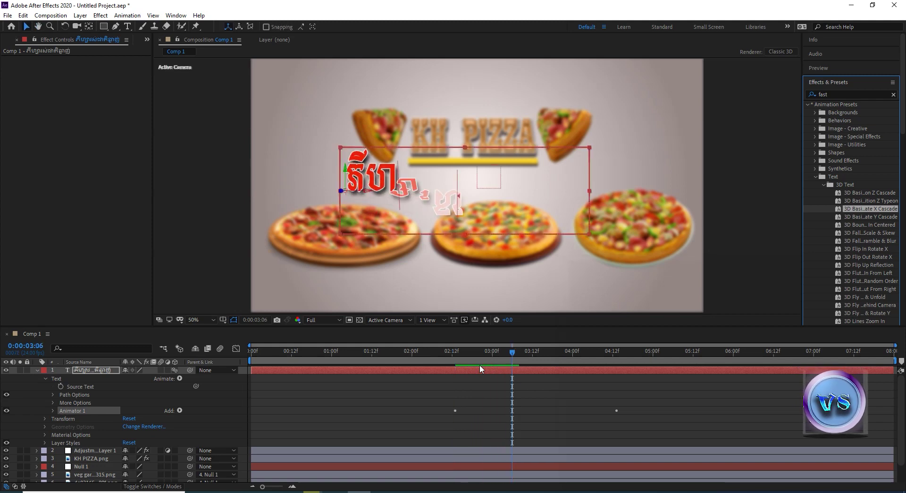
{"action": "key", "text": "space"}
{"action": "key", "text": "ctrl+z"}
- Try the 3D Basic Position Z Typeon preset on the Khmer text, preview it and undo it
{"action": "left_click_drag", "start_coordinate": [859, 201], "coordinate": [417, 183]}
{"action": "key", "text": "space"}
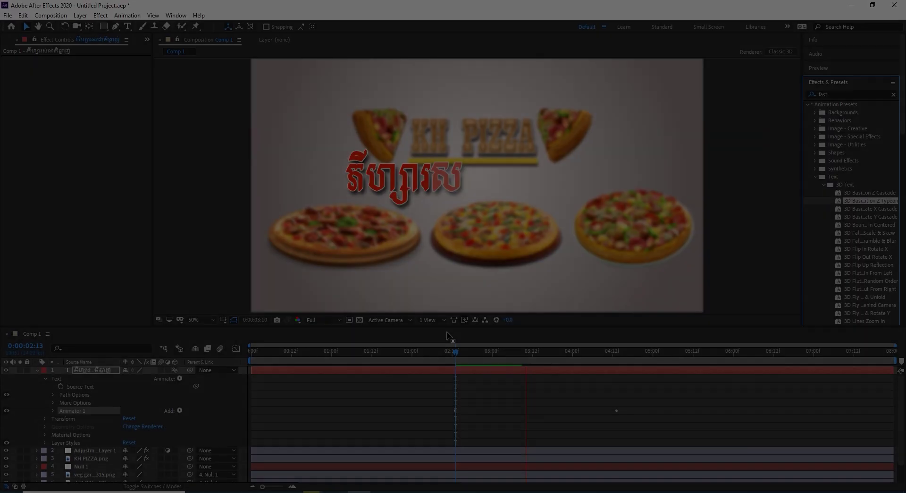
{"action": "key", "text": "space"}
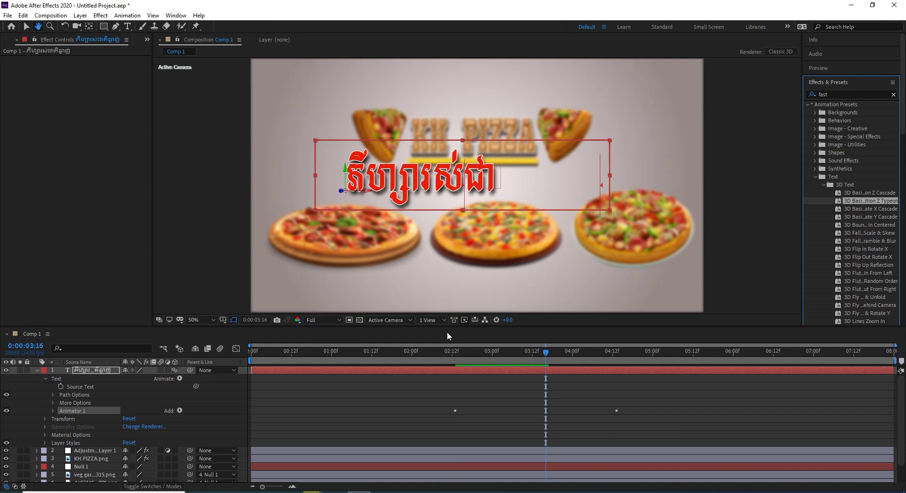
{"action": "key", "text": "ctrl+s"}
{"action": "left_click", "coordinate": [442, 28]}
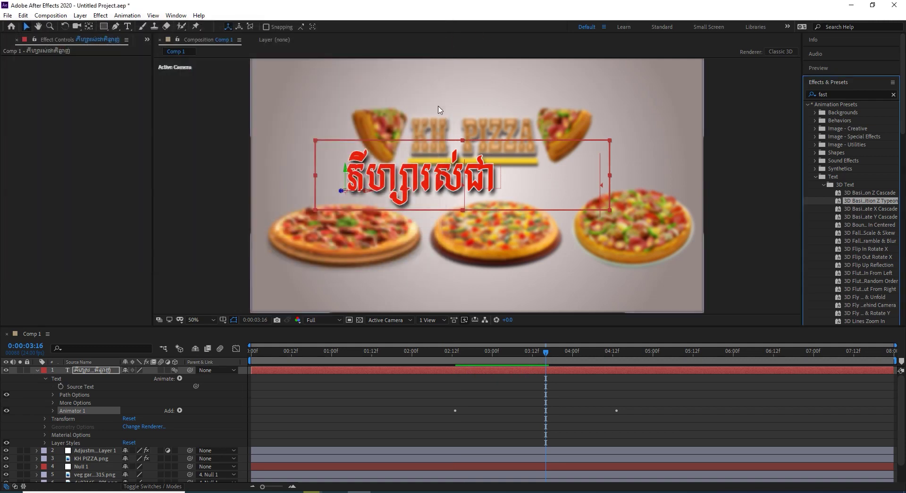
{"action": "key", "text": "ctrl+z"}
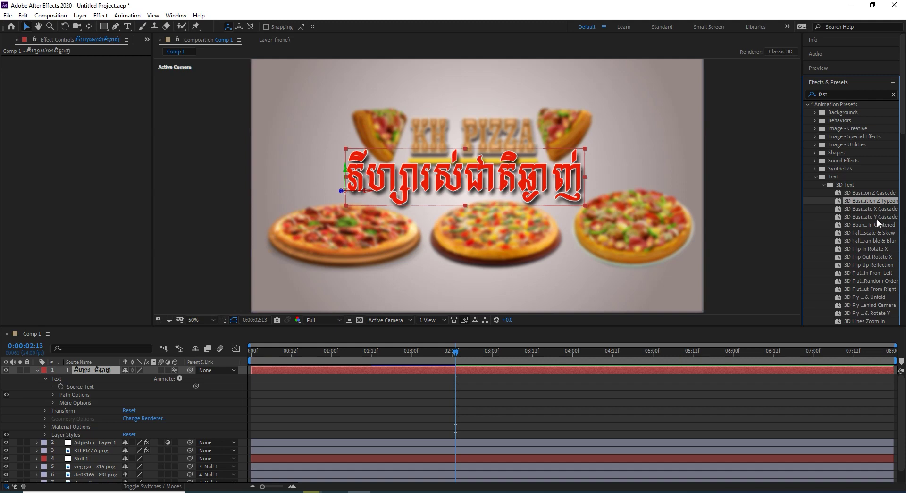
- Apply the 3D Basic Rotate Y Cascade preset to the Khmer text and shift its Offset keyframes to start just before 0:00:03:00
{"action": "left_click_drag", "start_coordinate": [876, 217], "coordinate": [476, 184]}
{"action": "key", "text": "space"}
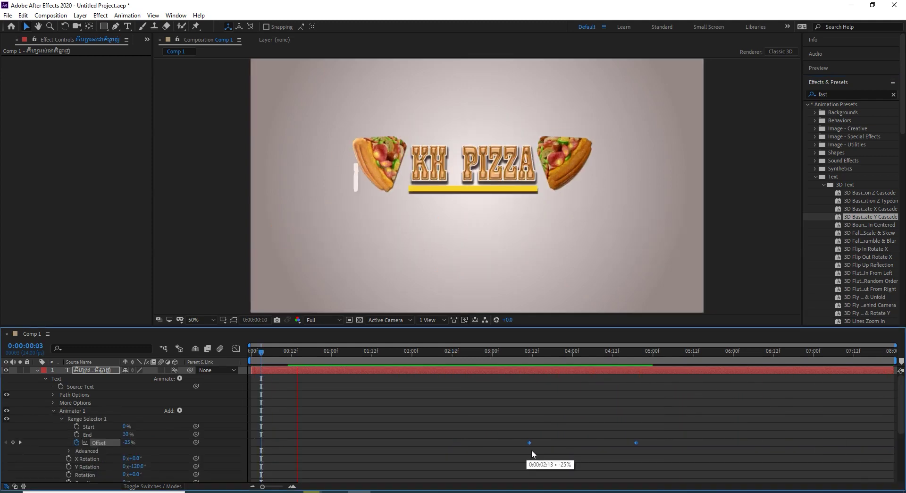
{"action": "left_click_drag", "start_coordinate": [532, 451], "coordinate": [536, 451]}
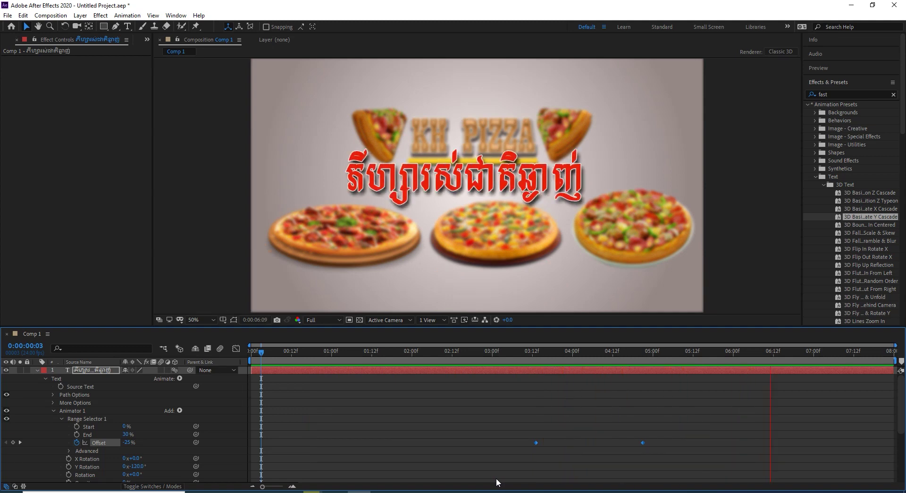
{"action": "left_click_drag", "start_coordinate": [536, 442], "coordinate": [518, 442]}
{"action": "left_click_drag", "start_coordinate": [786, 354], "coordinate": [486, 397]}
{"action": "left_click_drag", "start_coordinate": [518, 442], "coordinate": [488, 444]}
{"action": "left_click_drag", "start_coordinate": [491, 350], "coordinate": [610, 366]}
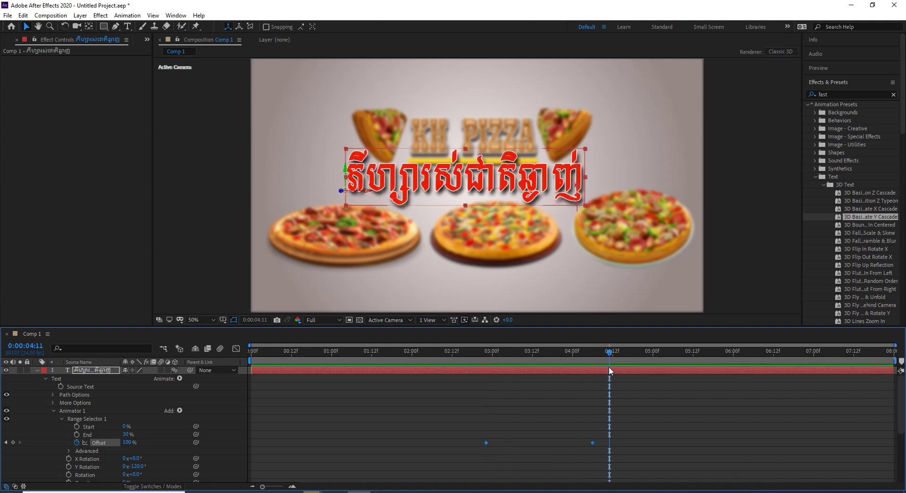
- Set the work area to run from the composition's start to just past 0:00:05:12, previewing the animation
{"action": "key", "text": "n"}
{"action": "key", "text": "Home"}
{"action": "key", "text": "space"}
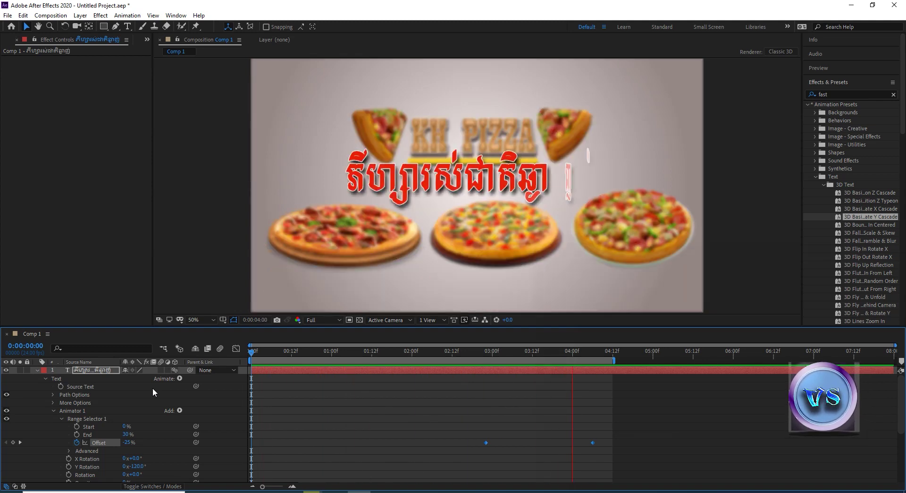
{"action": "key", "text": "space"}
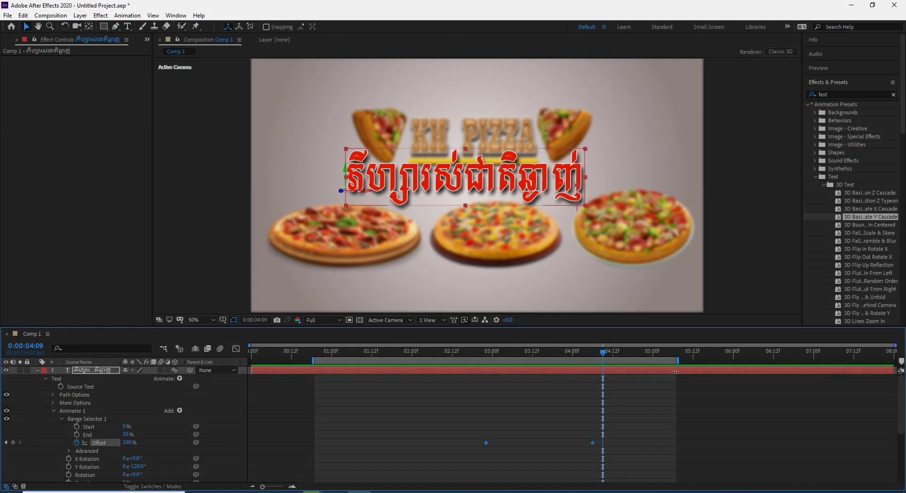
{"action": "left_click_drag", "start_coordinate": [643, 360], "coordinate": [706, 368]}
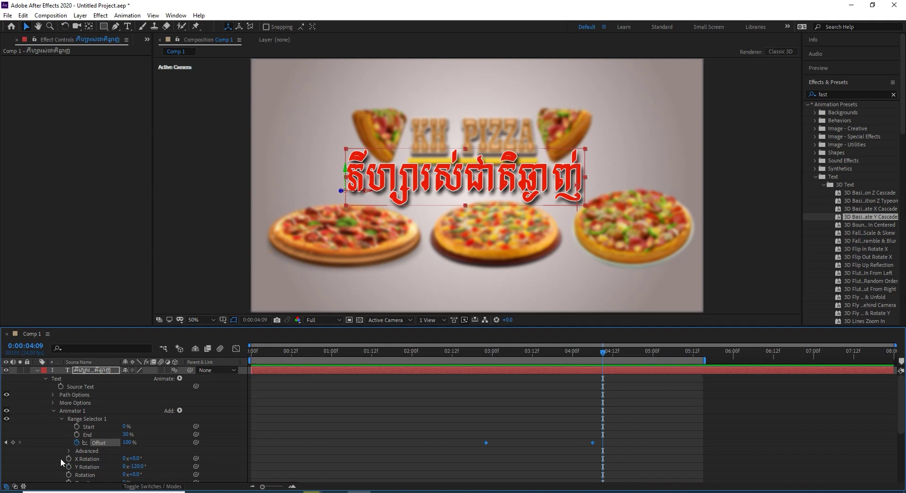
- Pre-compose all layers except the dark background solid into a new composition named End
{"action": "key", "text": "u"}
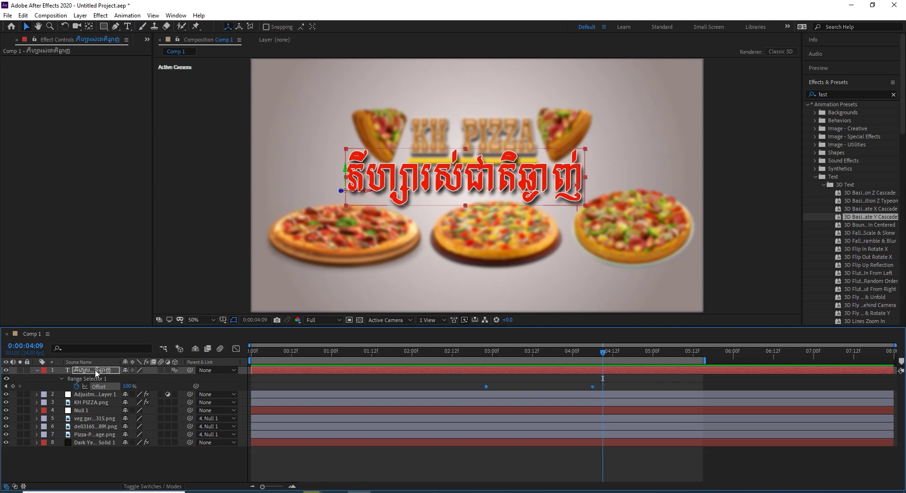
{"action": "key", "text": "u"}
{"action": "left_click_drag", "start_coordinate": [98, 470], "coordinate": [98, 371]}
{"action": "right_click", "coordinate": [98, 371]}
{"action": "left_click", "coordinate": [122, 328]}
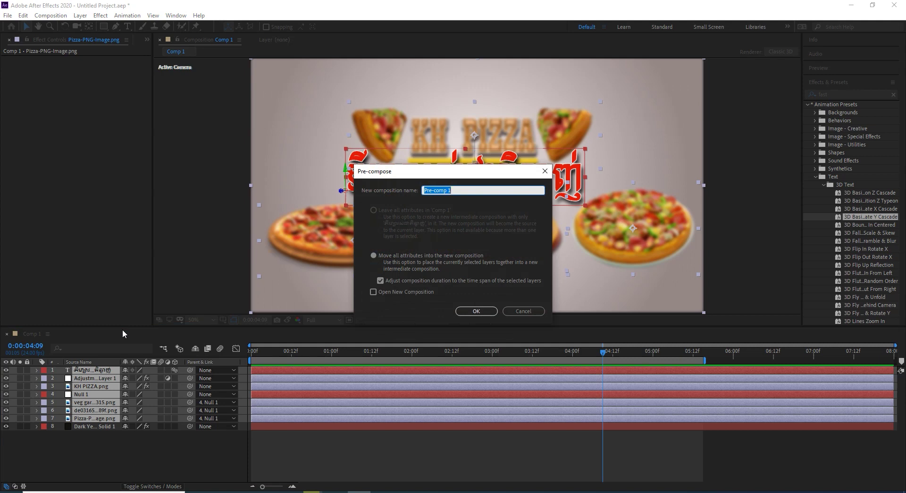
{"action": "type", "text": "ទ"}
{"action": "left_click", "coordinate": [461, 313]}
- Add a Position keyframe to the End layer at 0:00:04:09
{"action": "left_click", "coordinate": [142, 443]}
{"action": "left_click", "coordinate": [98, 370]}
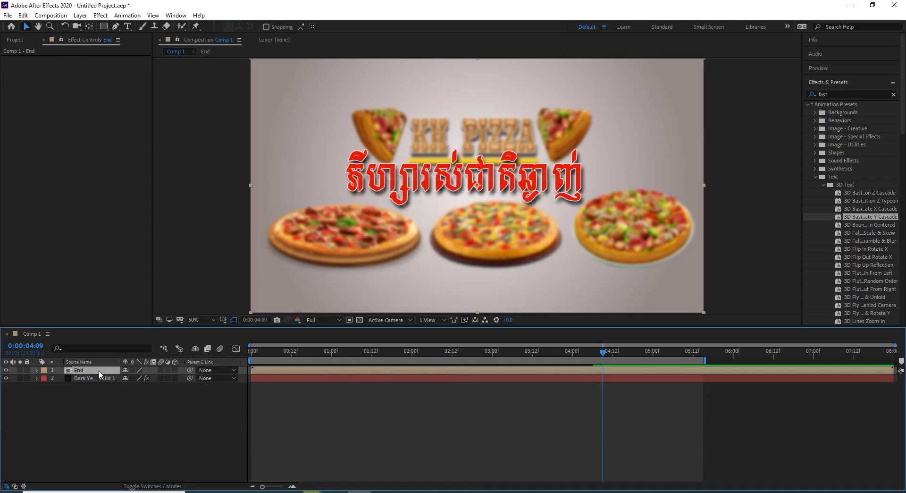
{"action": "key", "text": "ctrl+t"}
{"action": "key", "text": "s"}
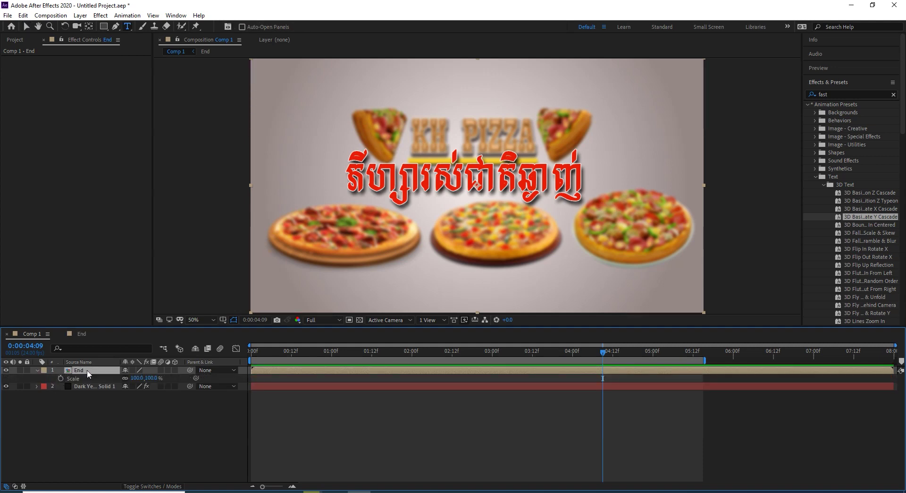
{"action": "key", "text": "p"}
{"action": "left_click", "coordinate": [60, 378]}
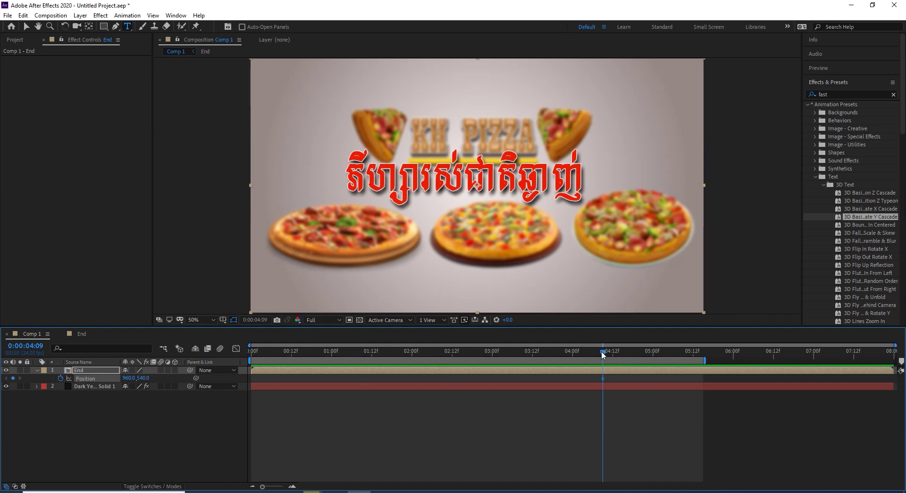
- Set the End layer's Position to 904, 540 at 0:00:04:11
{"action": "left_click_drag", "start_coordinate": [607, 353], "coordinate": [610, 353]}
{"action": "left_click_drag", "start_coordinate": [140, 378], "coordinate": [134, 377]}
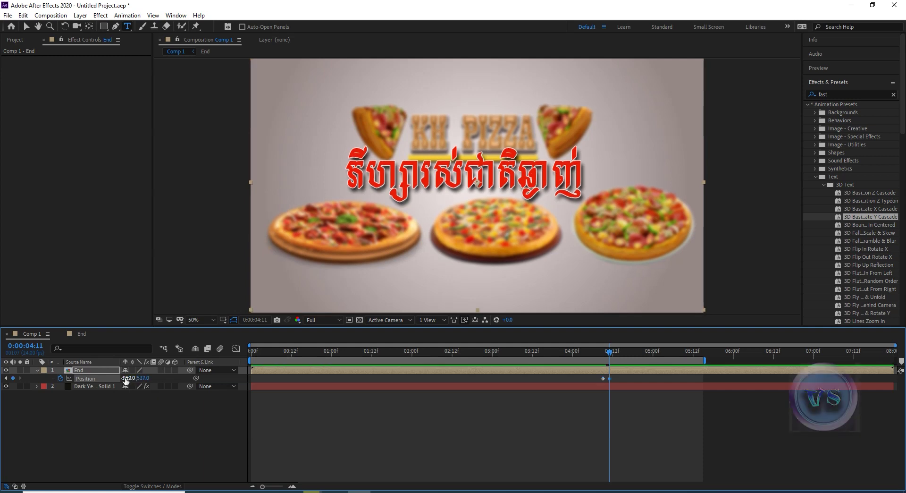
{"action": "key", "text": "ctrl+z"}
{"action": "left_click_drag", "start_coordinate": [128, 378], "coordinate": [98, 376]}
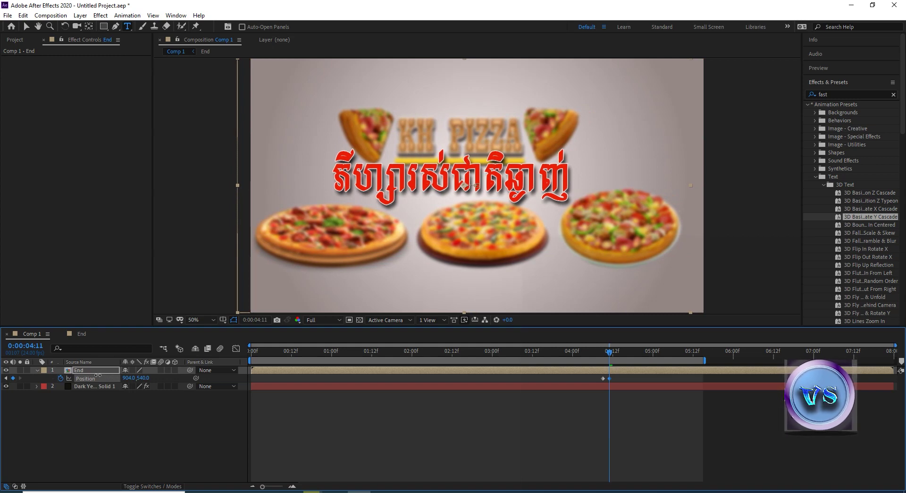
- Slide the End layer out of frame by setting its Position to 2976, 540 at 0:00:05:00
{"action": "left_click", "coordinate": [620, 360]}
{"action": "left_click_drag", "start_coordinate": [620, 361], "coordinate": [653, 360]}
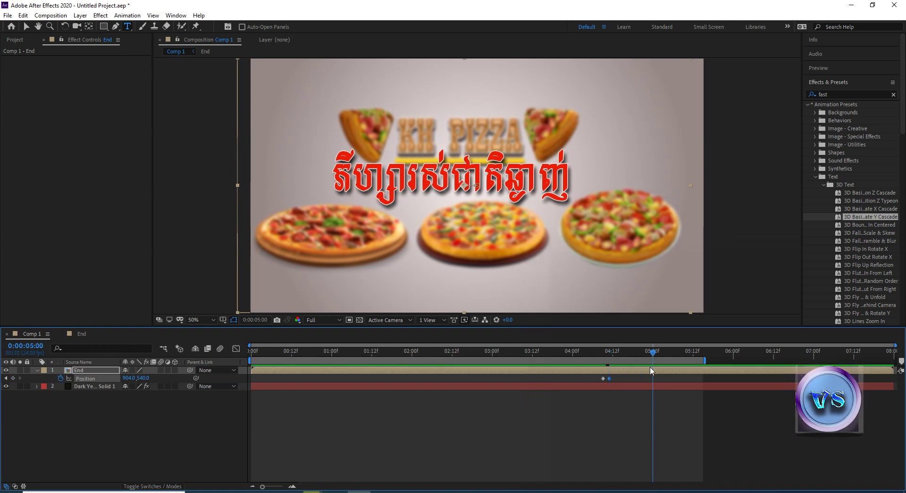
{"action": "left_click_drag", "start_coordinate": [128, 378], "coordinate": [449, 383]}
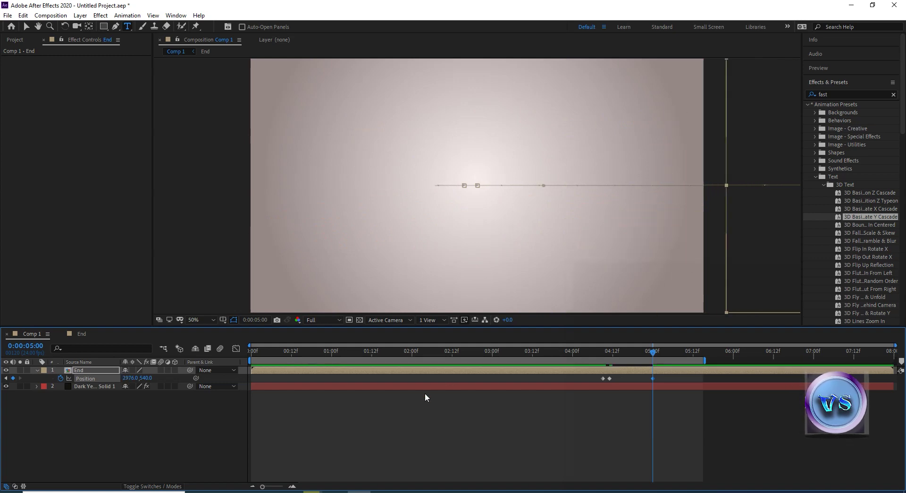
- Preview the slide-out and move the End layer's last Position keyframe earlier, to about 0:00:04:20
{"action": "key", "text": "Home"}
{"action": "key", "text": "space"}
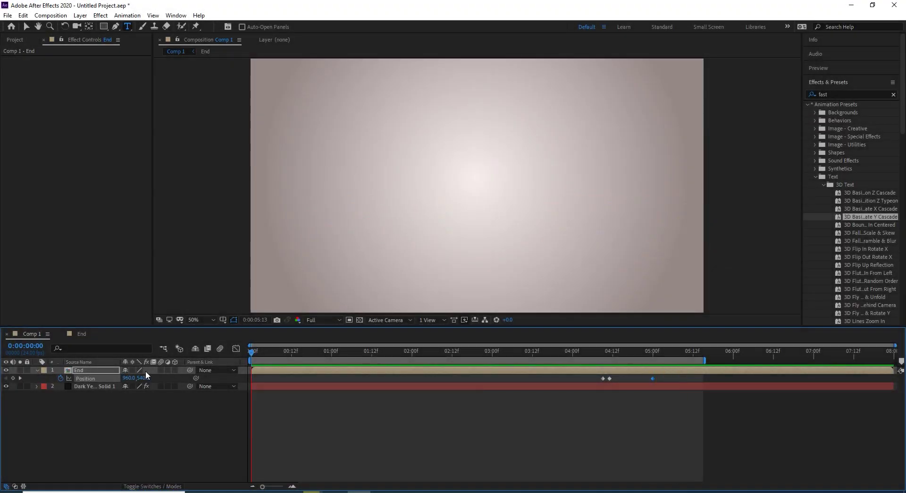
{"action": "key", "text": "space"}
{"action": "left_click_drag", "start_coordinate": [653, 378], "coordinate": [643, 378]}
{"action": "key", "text": "space"}
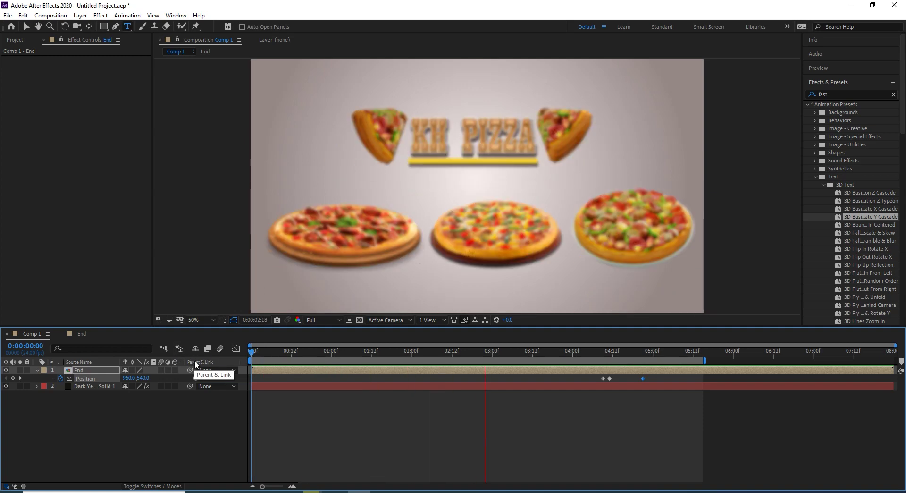
{"action": "key", "text": "space"}
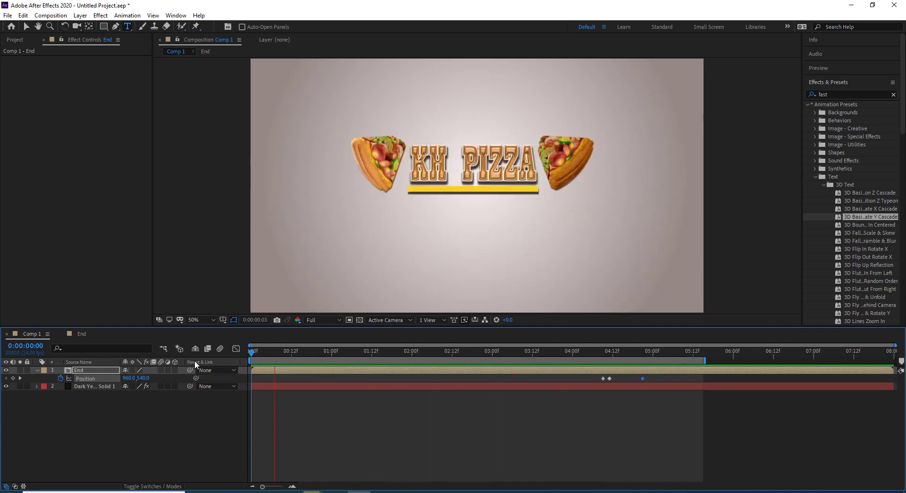
{"action": "mouse_move", "coordinate": [642, 381]}
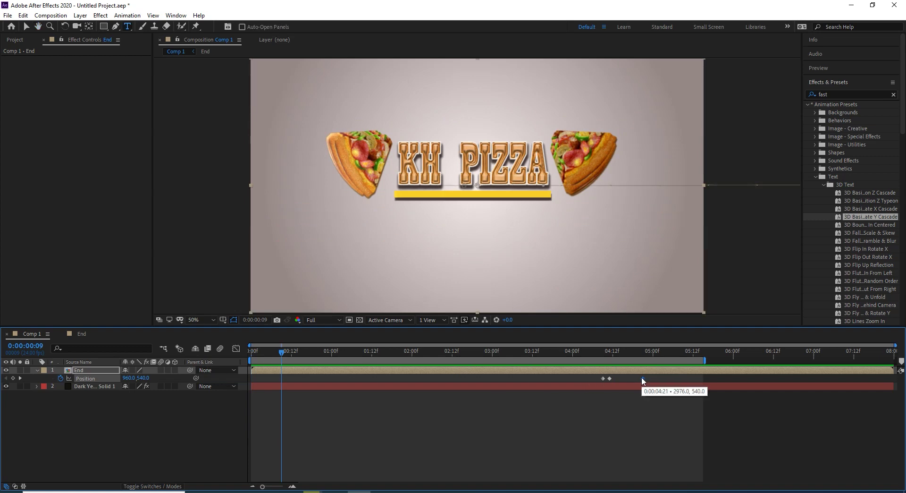
{"action": "left_click_drag", "start_coordinate": [282, 351], "coordinate": [233, 350]}
{"action": "key", "text": "space"}
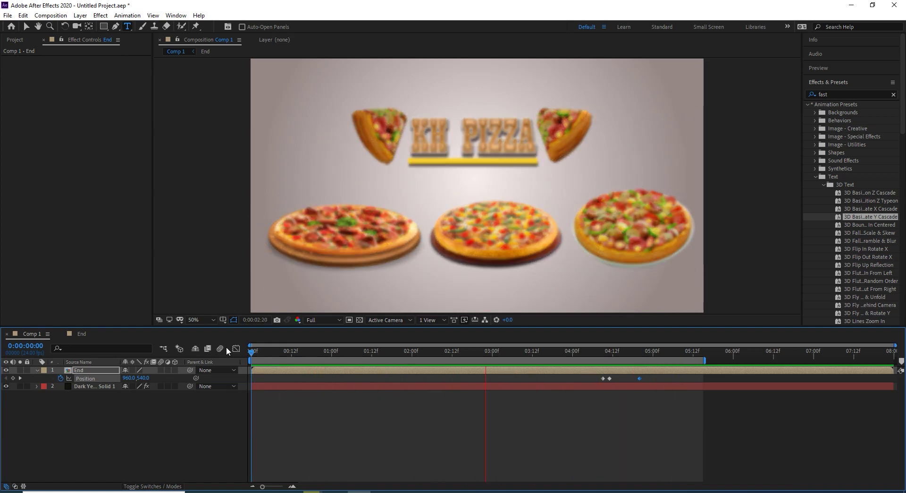
{"action": "key", "text": "space"}
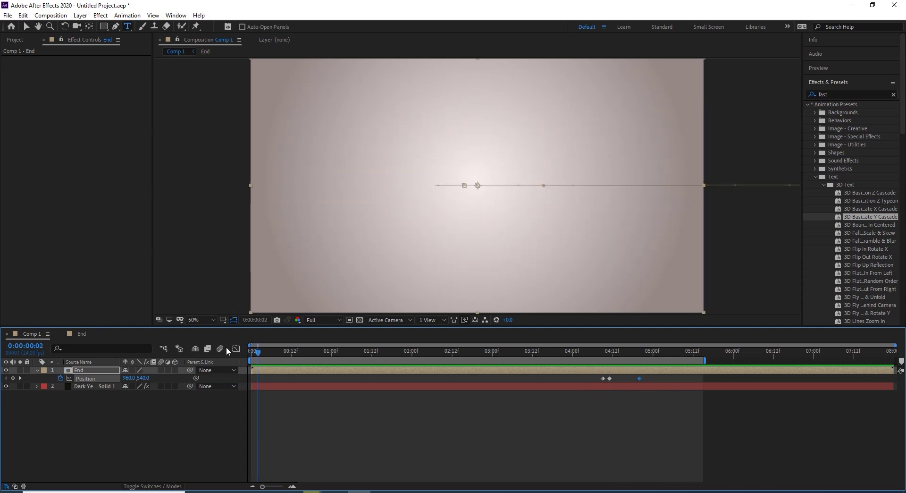
- Send Comp 1 to the Adobe Media Encoder queue for export
{"action": "left_click", "coordinate": [8, 16]}
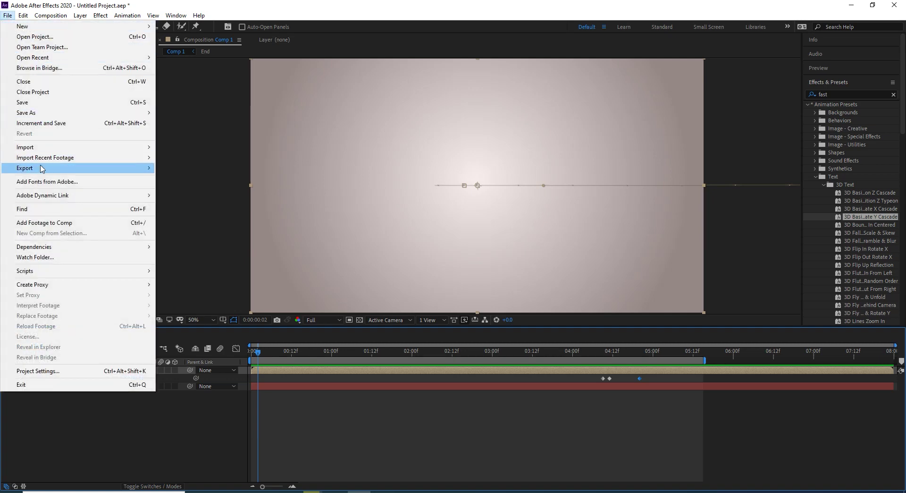
{"action": "mouse_move", "coordinate": [41, 169]}
{"action": "left_click", "coordinate": [231, 169]}
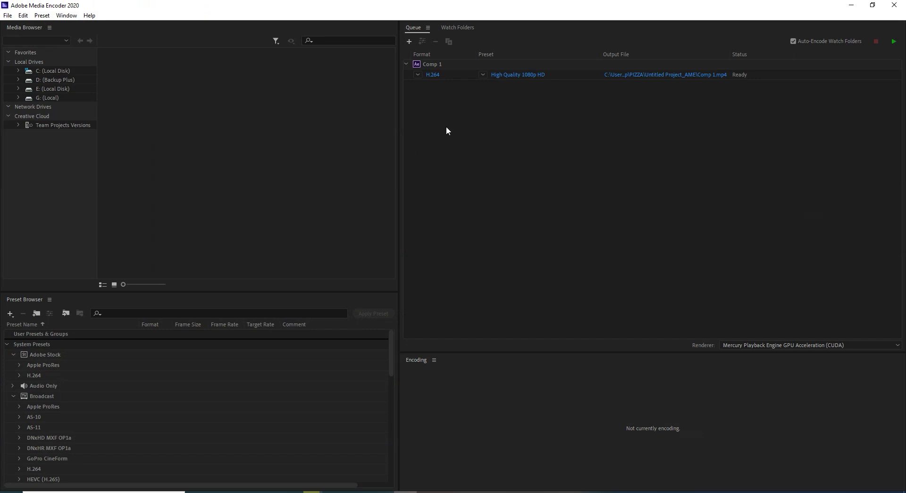
- Set the queued Comp 1 output file to pizza.mp4 in the Desktop's PIZZA folder and start encoding the queue
{"action": "left_click", "coordinate": [657, 76]}
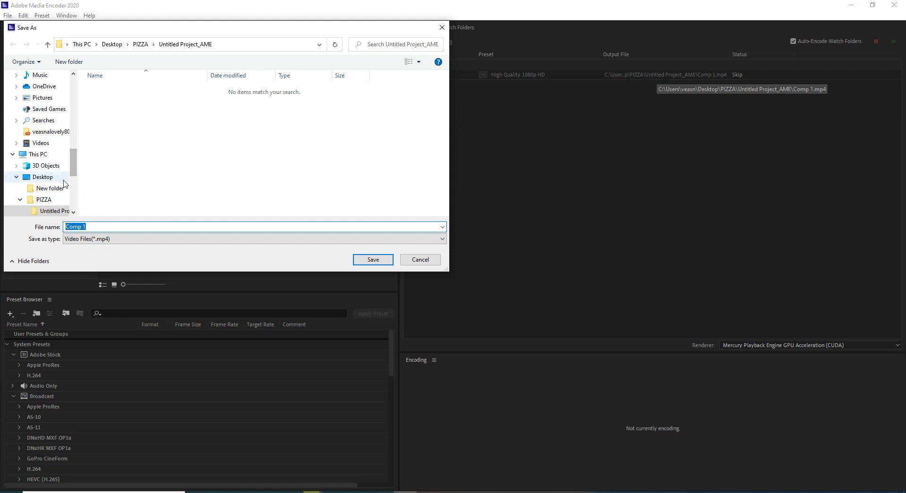
{"action": "left_click", "coordinate": [43, 177]}
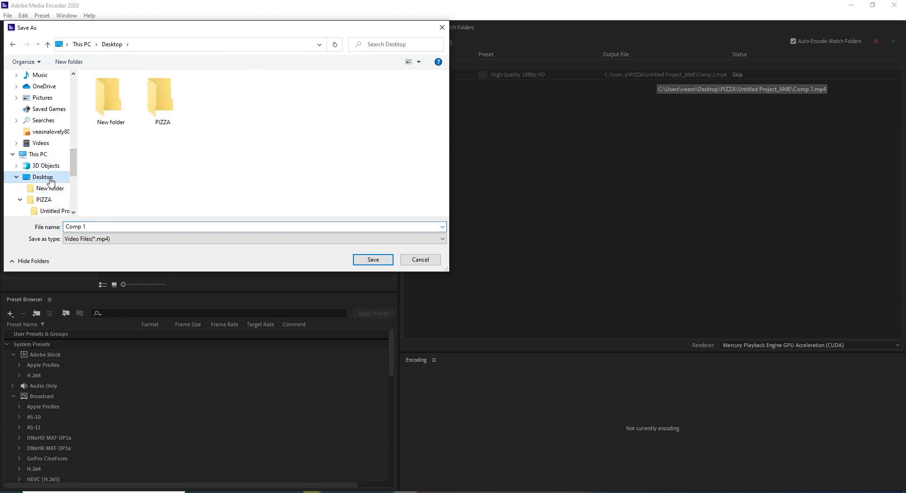
{"action": "double_click", "coordinate": [161, 118]}
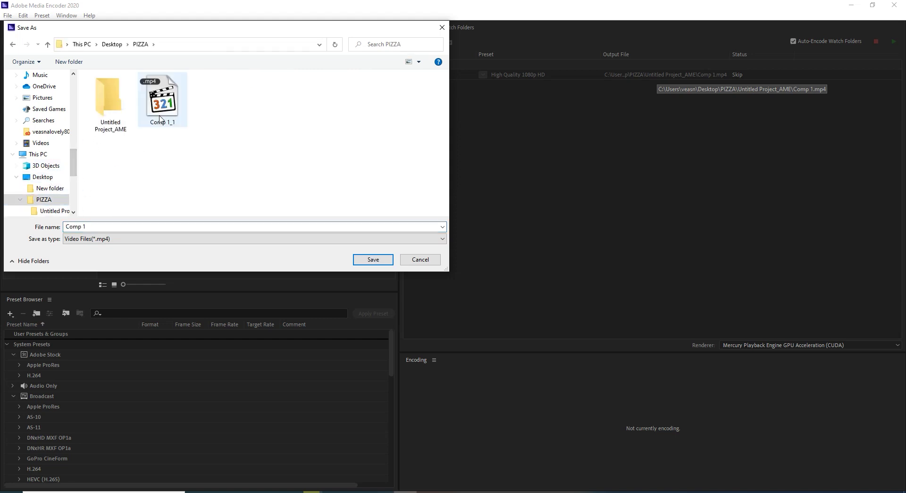
{"action": "double_click", "coordinate": [106, 226]}
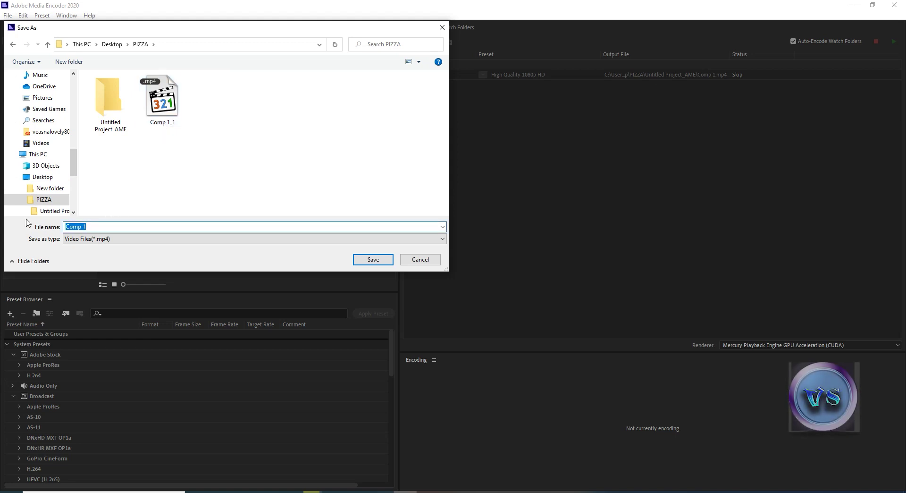
{"action": "type", "text": "piz"}
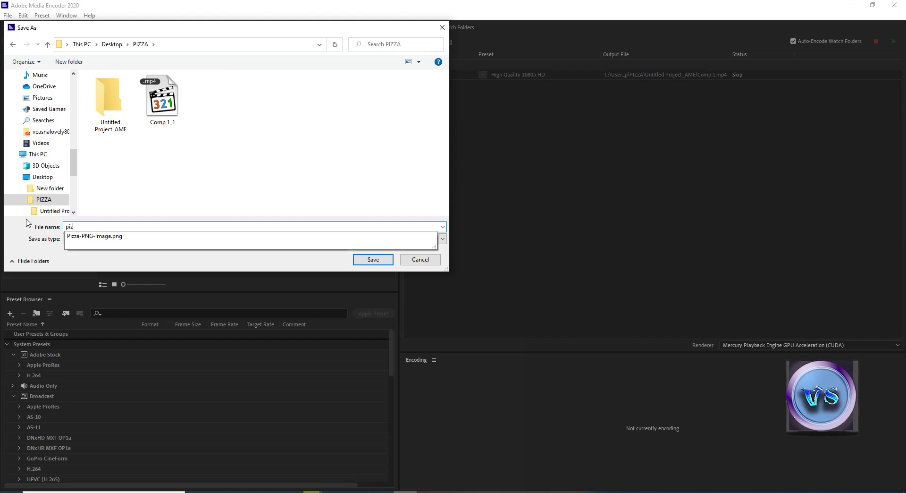
{"action": "type", "text": "za"}
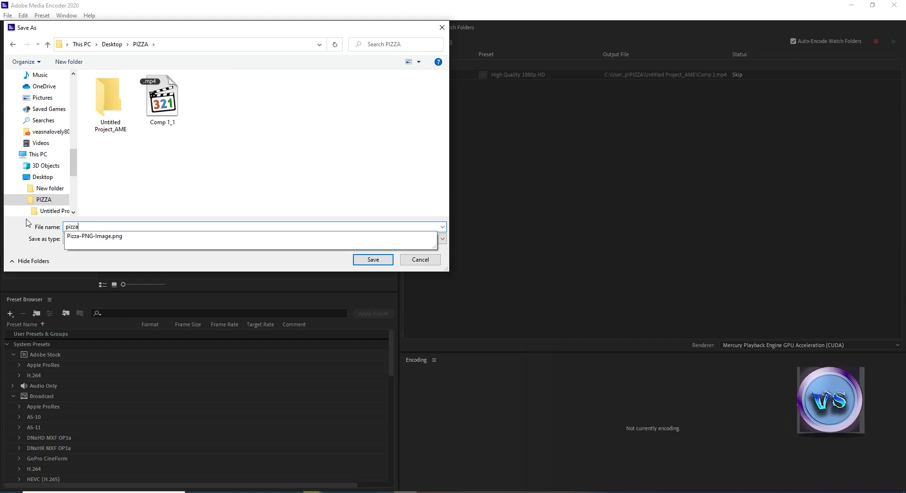
{"action": "left_click", "coordinate": [373, 259]}
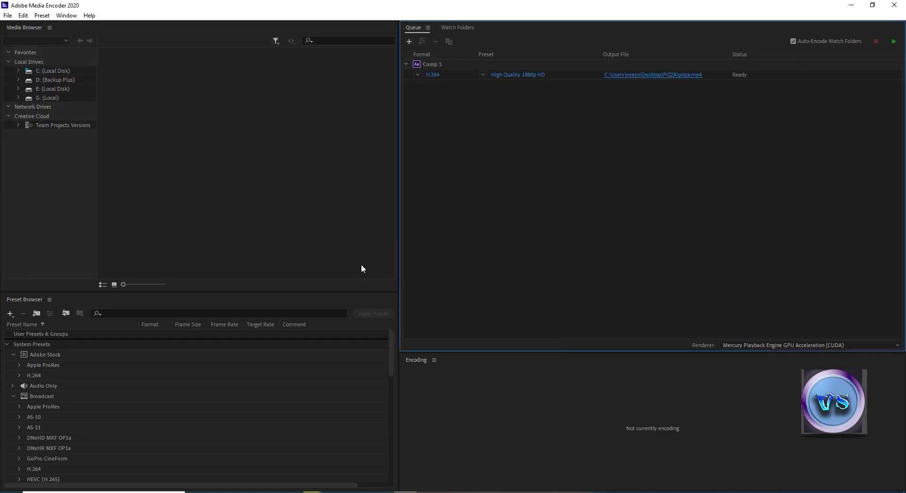
{"action": "left_click", "coordinate": [820, 75]}
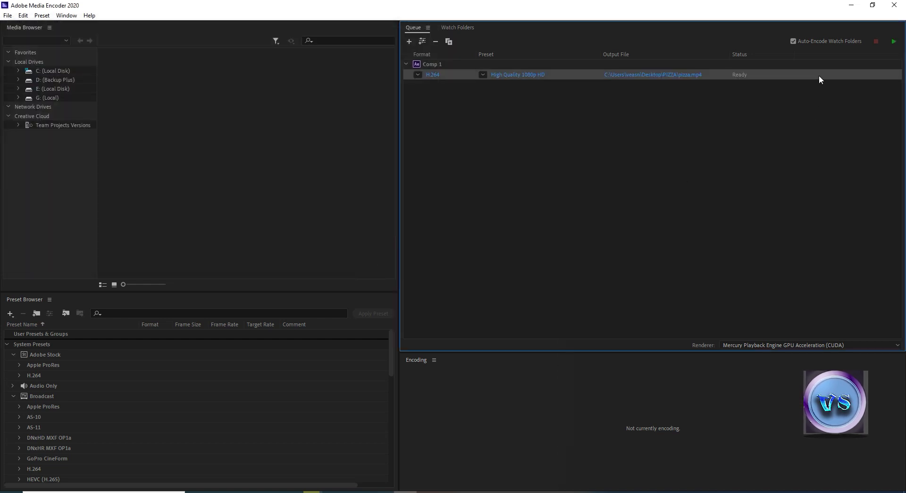
{"action": "left_click", "coordinate": [892, 43]}
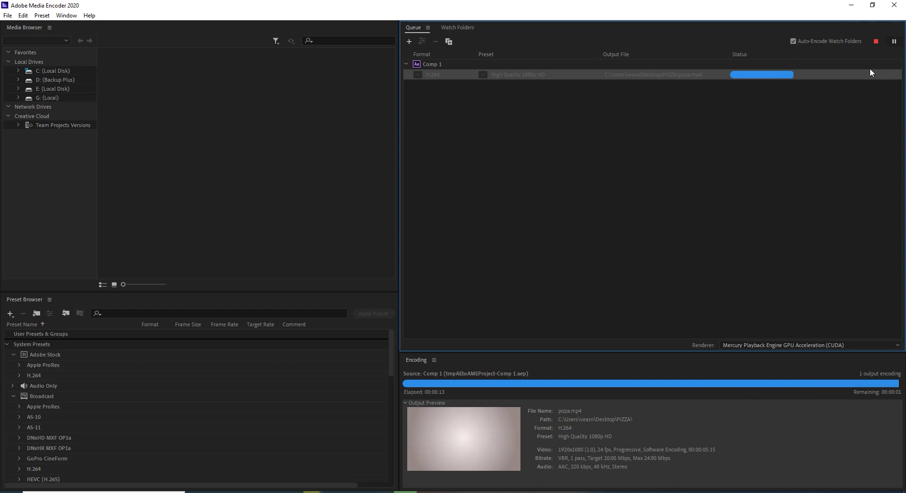
- Minimize Media Encoder and After Effects to show the Windows desktop, and refresh it
{"action": "left_click", "coordinate": [850, 8]}
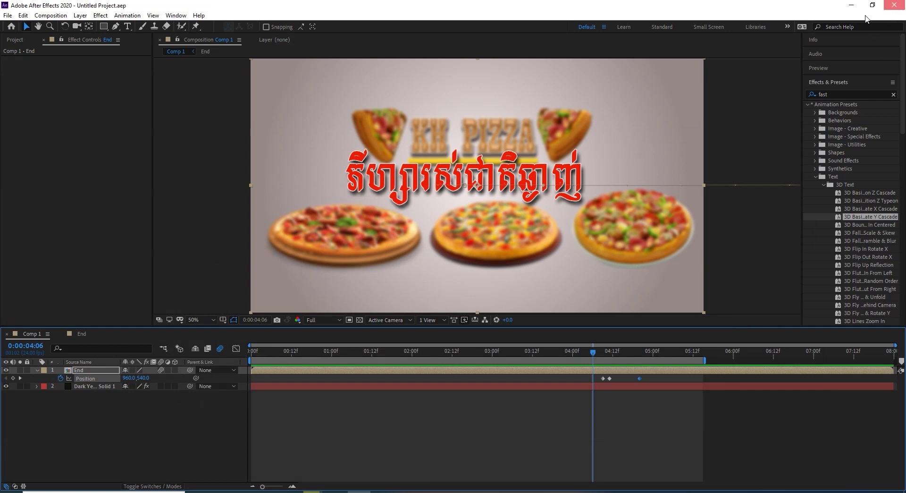
{"action": "left_click", "coordinate": [851, 6]}
{"action": "right_click", "coordinate": [489, 190]}
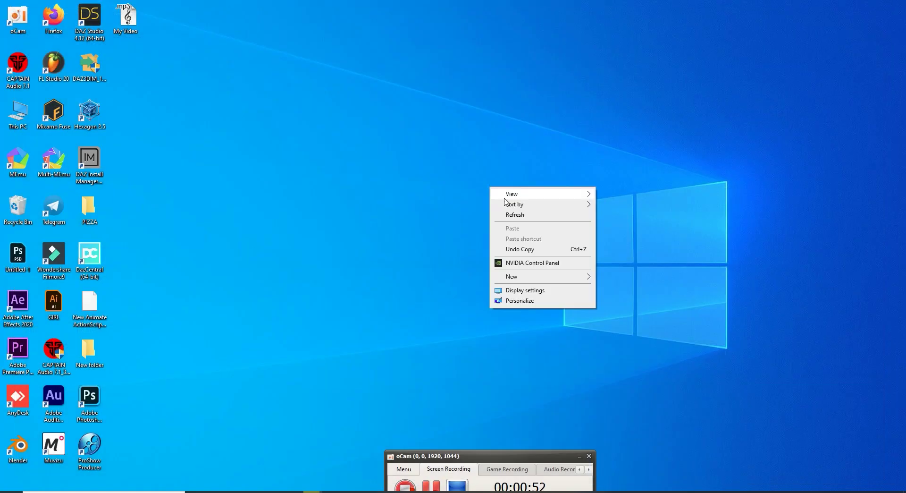
{"action": "left_click", "coordinate": [519, 219]}
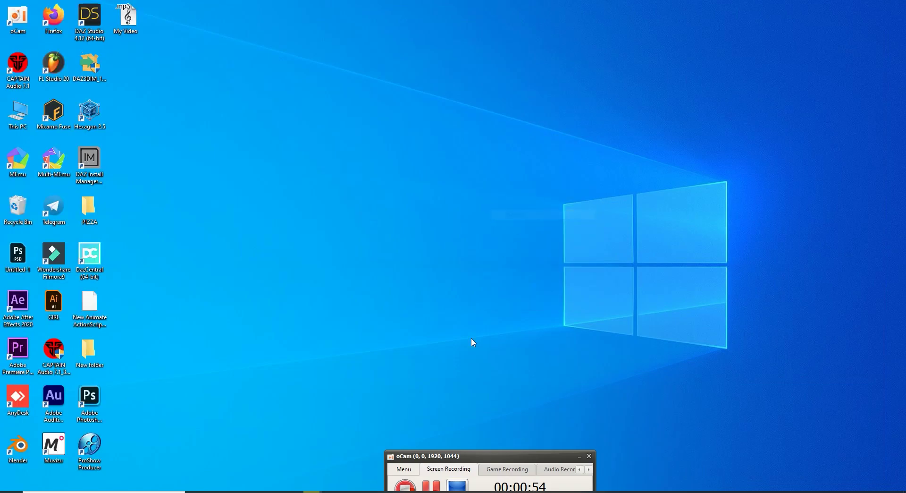